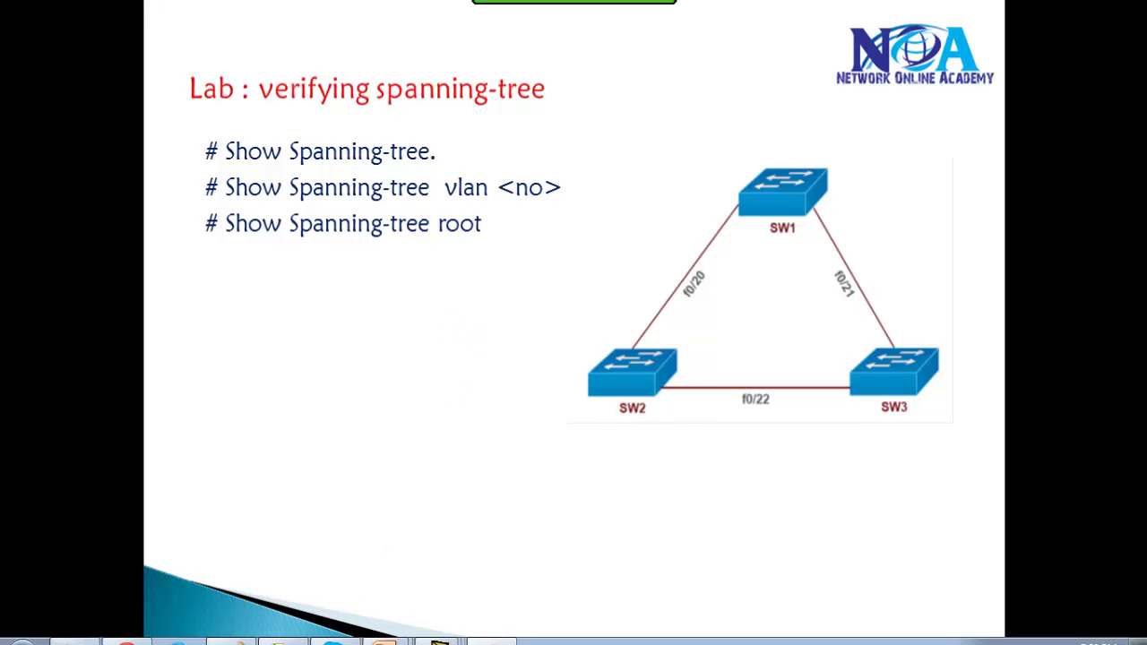
Switch from the slides to Packet Tracer and arrange the three switches in a triangle with Switch1 at the apex
{"action": "mouse_move", "coordinate": [439, 641]}
{"action": "left_click", "coordinate": [422, 520]}
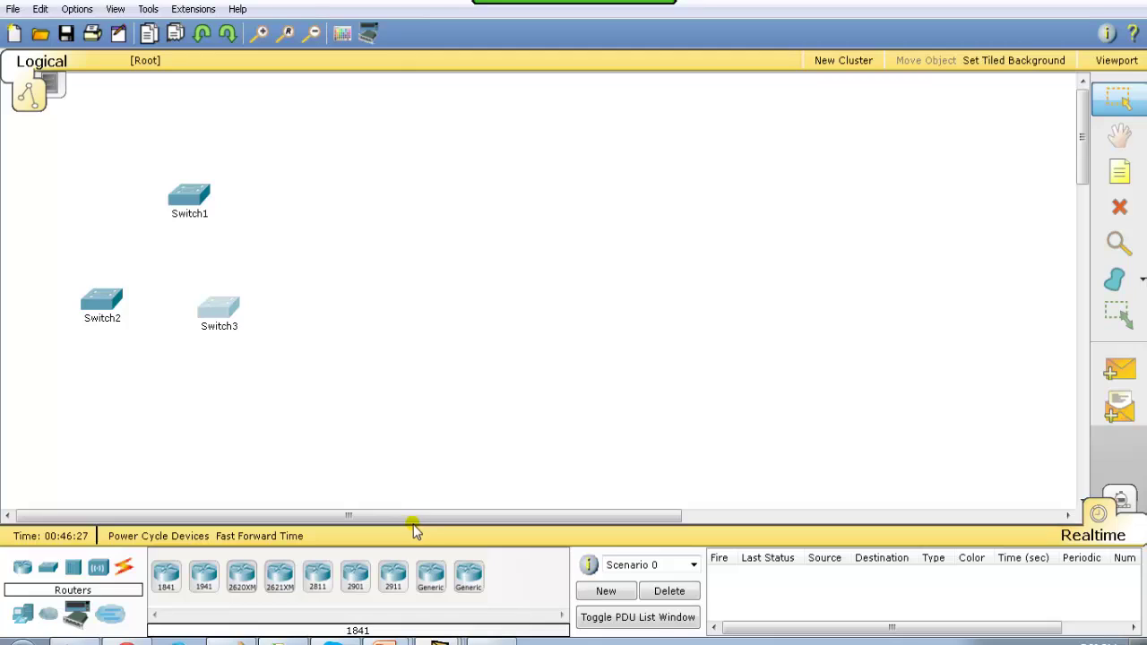
{"action": "left_click_drag", "start_coordinate": [299, 260], "coordinate": [234, 308]}
{"action": "left_click_drag", "start_coordinate": [195, 204], "coordinate": [180, 209]}
{"action": "left_click_drag", "start_coordinate": [353, 194], "coordinate": [81, 312]}
{"action": "left_click", "coordinate": [267, 253]}
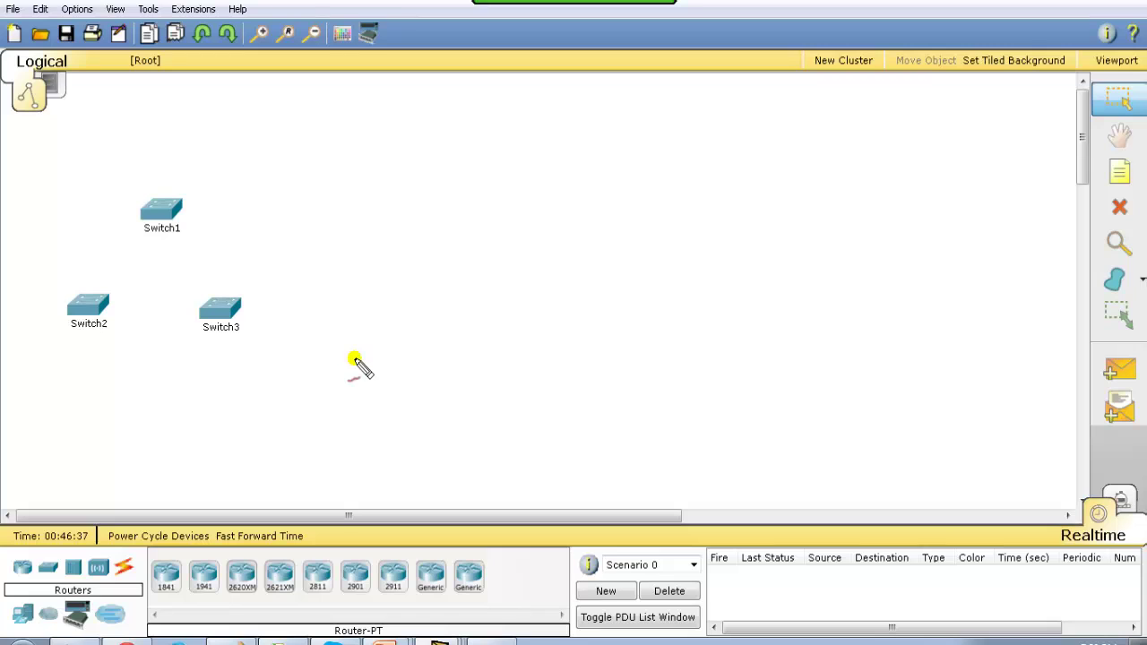
Sketch the planned links between the switches, labelled 20 for Switch1–Switch2, 21 for Switch1–Switch3 and 22 for Switch2–Switch3
{"action": "left_click", "coordinate": [147, 213]}
{"action": "left_click_drag", "start_coordinate": [85, 242], "coordinate": [93, 257]}
{"action": "left_click_drag", "start_coordinate": [101, 239], "coordinate": [100, 241]}
{"action": "mouse_move", "coordinate": [169, 223]}
{"action": "left_mouse_down"}
{"action": "mouse_move", "coordinate": [191, 285]}
{"action": "mouse_move", "coordinate": [212, 296]}
{"action": "left_mouse_up"}
{"action": "mouse_move", "coordinate": [196, 251]}
{"action": "left_mouse_down"}
{"action": "mouse_move", "coordinate": [205, 266]}
{"action": "mouse_move", "coordinate": [217, 258]}
{"action": "left_mouse_up"}
{"action": "left_click_drag", "start_coordinate": [212, 249], "coordinate": [213, 269]}
{"action": "mouse_move", "coordinate": [97, 314]}
{"action": "left_mouse_down"}
{"action": "mouse_move", "coordinate": [114, 339]}
{"action": "mouse_move", "coordinate": [186, 321]}
{"action": "mouse_move", "coordinate": [141, 320]}
{"action": "left_mouse_up"}
{"action": "left_click_drag", "start_coordinate": [144, 312], "coordinate": [158, 319]}
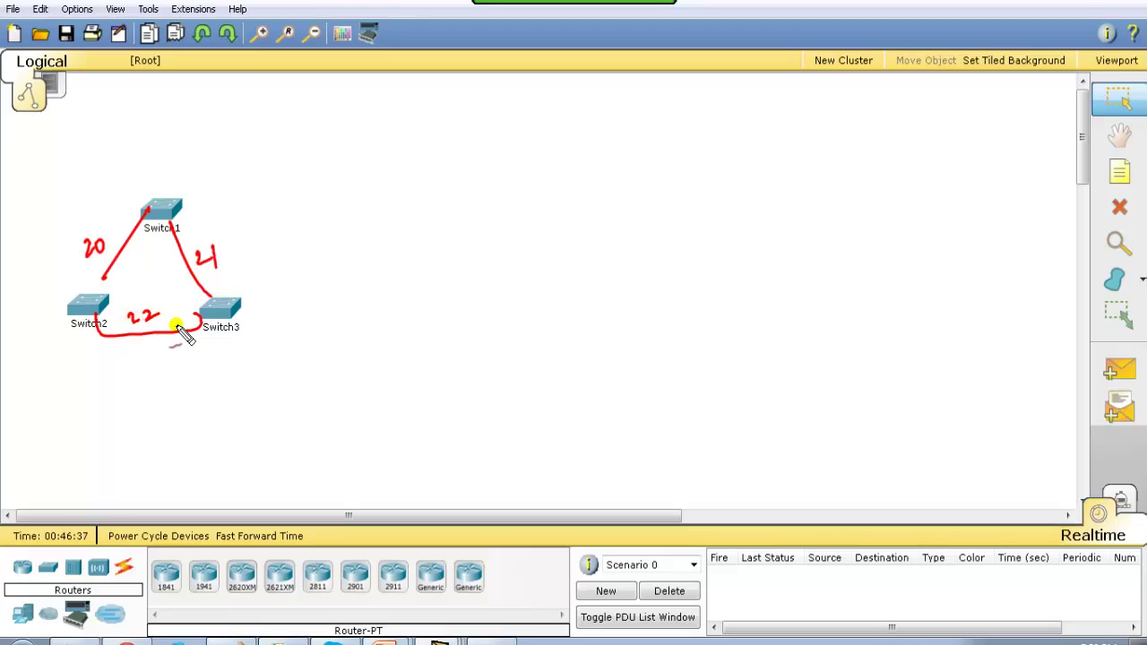
{"action": "left_click_drag", "start_coordinate": [101, 277], "coordinate": [97, 302]}
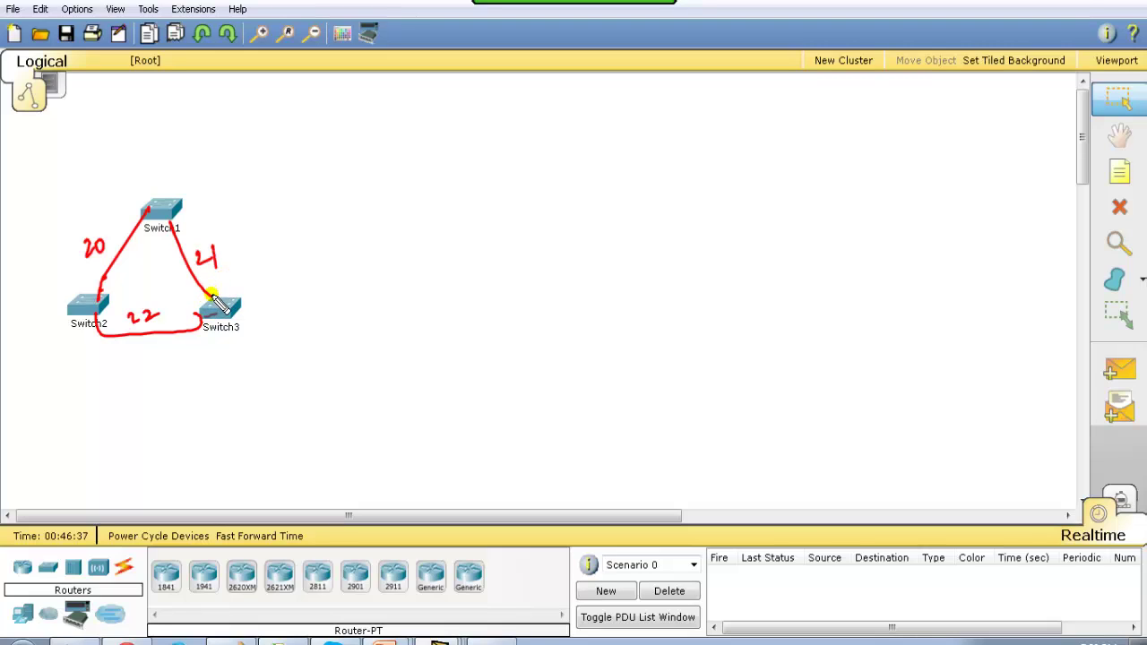
{"action": "left_click_drag", "start_coordinate": [210, 293], "coordinate": [171, 222]}
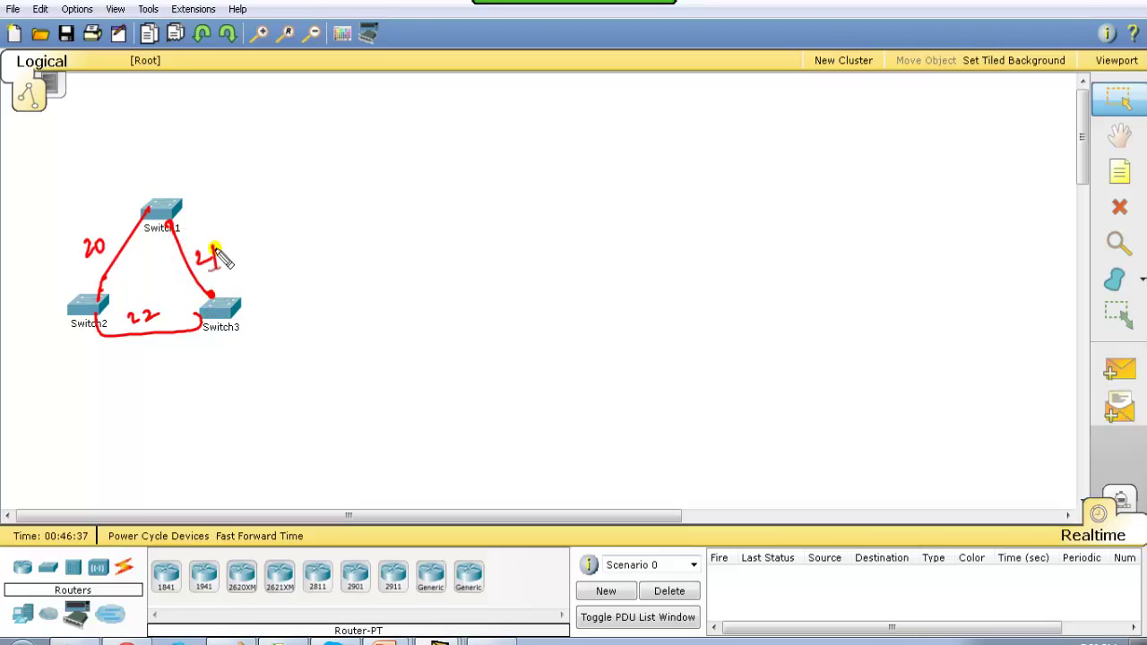
Write notes beside the topology on STP port transitions: LSN-15 and LRN-15, with the port light going from Amber to Green
{"action": "mouse_move", "coordinate": [324, 173]}
{"action": "left_mouse_down"}
{"action": "mouse_move", "coordinate": [350, 172]}
{"action": "mouse_move", "coordinate": [365, 190]}
{"action": "mouse_move", "coordinate": [404, 182]}
{"action": "mouse_move", "coordinate": [467, 197]}
{"action": "mouse_move", "coordinate": [486, 185]}
{"action": "mouse_move", "coordinate": [449, 237]}
{"action": "mouse_move", "coordinate": [483, 235]}
{"action": "mouse_move", "coordinate": [542, 180]}
{"action": "mouse_move", "coordinate": [505, 227]}
{"action": "left_mouse_up"}
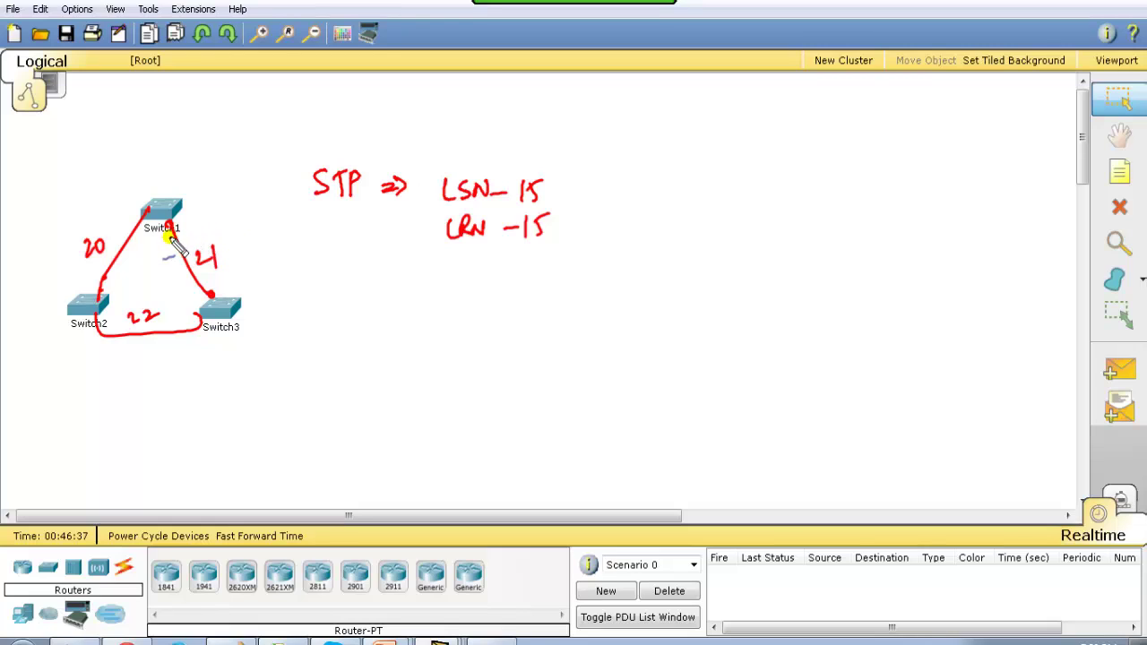
{"action": "mouse_move", "coordinate": [167, 224]}
{"action": "left_mouse_down"}
{"action": "mouse_move", "coordinate": [212, 224]}
{"action": "mouse_move", "coordinate": [264, 198]}
{"action": "mouse_move", "coordinate": [251, 185]}
{"action": "mouse_move", "coordinate": [328, 148]}
{"action": "mouse_move", "coordinate": [394, 135]}
{"action": "left_mouse_up"}
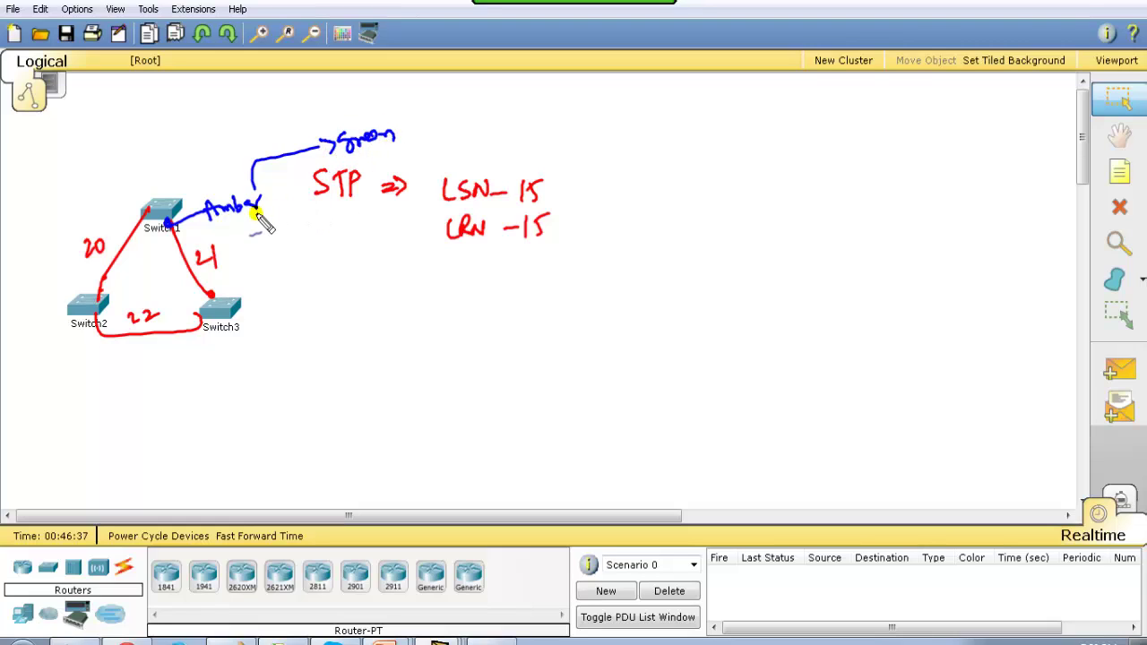
{"action": "mouse_move", "coordinate": [231, 223]}
{"action": "left_mouse_down"}
{"action": "mouse_move", "coordinate": [422, 238]}
{"action": "mouse_move", "coordinate": [417, 222]}
{"action": "left_mouse_up"}
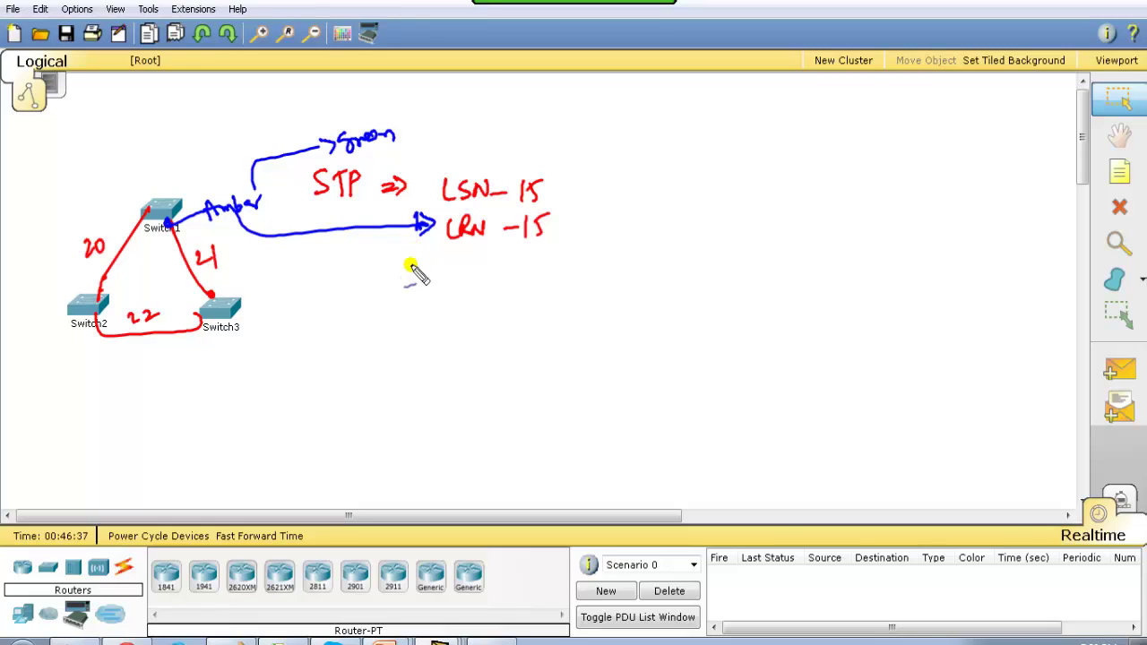
{"action": "mouse_move", "coordinate": [532, 154]}
{"action": "left_mouse_down"}
{"action": "mouse_move", "coordinate": [568, 223]}
{"action": "mouse_move", "coordinate": [534, 148]}
{"action": "left_mouse_up"}
{"action": "left_click_drag", "start_coordinate": [559, 197], "coordinate": [582, 202]}
{"action": "left_click_drag", "start_coordinate": [575, 190], "coordinate": [578, 208]}
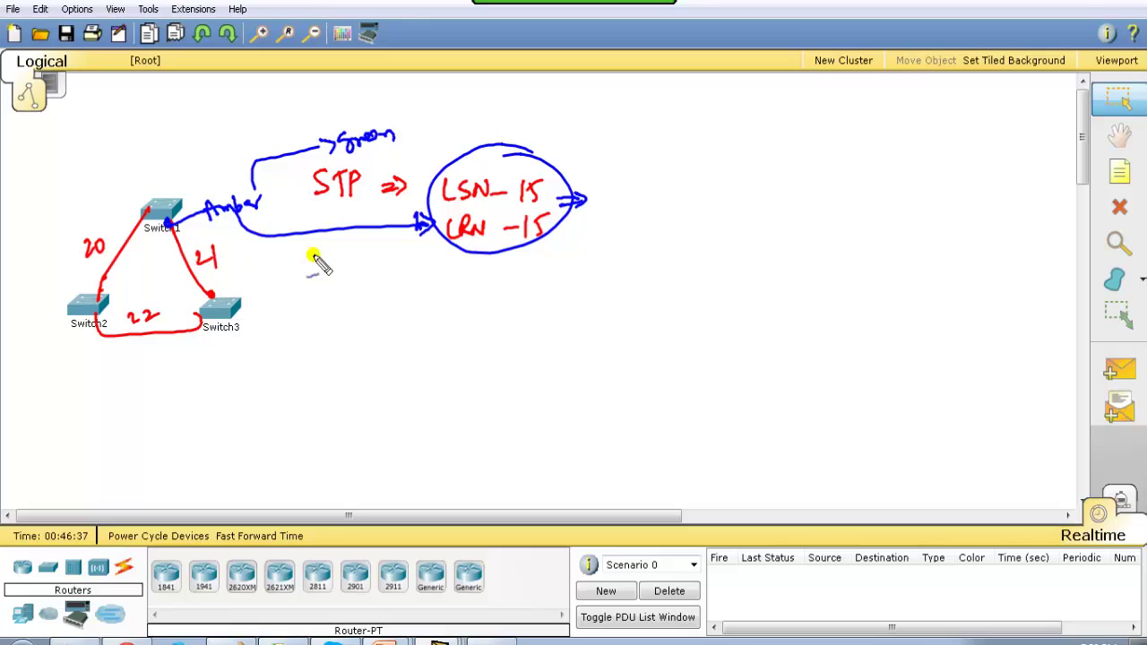
{"action": "mouse_move", "coordinate": [491, 260]}
{"action": "left_mouse_down"}
{"action": "mouse_move", "coordinate": [476, 307]}
{"action": "mouse_move", "coordinate": [609, 317]}
{"action": "mouse_move", "coordinate": [602, 302]}
{"action": "mouse_move", "coordinate": [627, 320]}
{"action": "mouse_move", "coordinate": [602, 324]}
{"action": "left_mouse_up"}
{"action": "left_click_drag", "start_coordinate": [636, 169], "coordinate": [627, 188]}
{"action": "mouse_move", "coordinate": [648, 166]}
{"action": "left_mouse_down"}
{"action": "mouse_move", "coordinate": [656, 189]}
{"action": "mouse_move", "coordinate": [740, 184]}
{"action": "mouse_move", "coordinate": [760, 170]}
{"action": "mouse_move", "coordinate": [794, 179]}
{"action": "mouse_move", "coordinate": [808, 163]}
{"action": "left_mouse_up"}
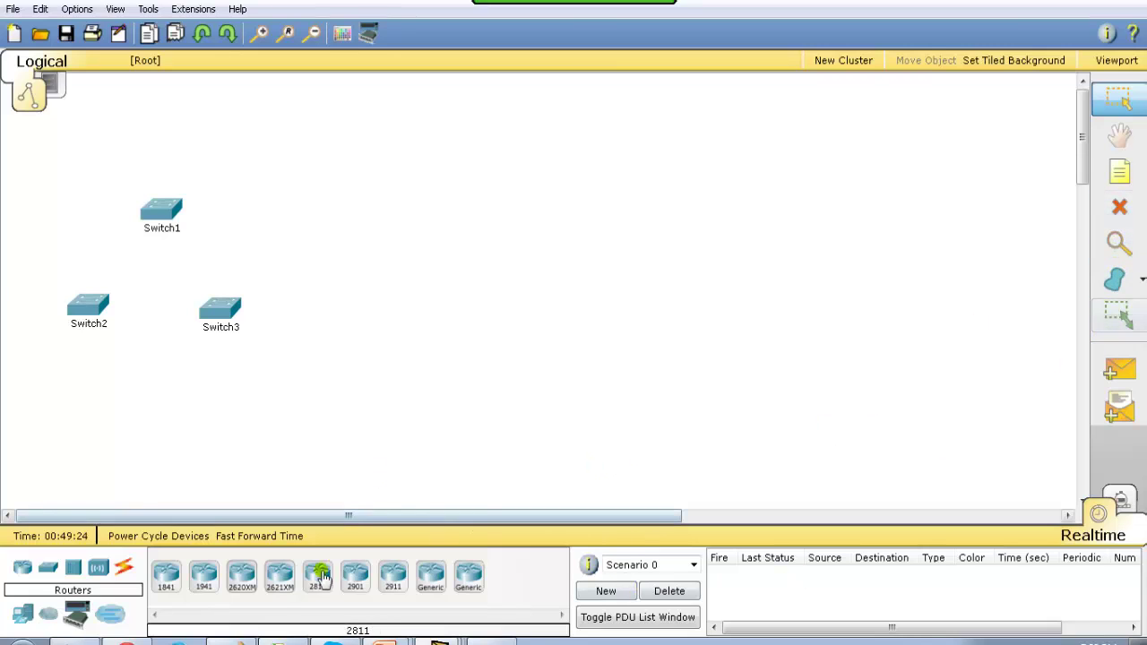
Connect Switch1 FastEthernet0/20 to Switch2 FastEthernet0/20 with a copper cross-over cable
{"action": "left_click", "coordinate": [125, 566]}
{"action": "left_click", "coordinate": [278, 576]}
{"action": "left_click", "coordinate": [157, 229]}
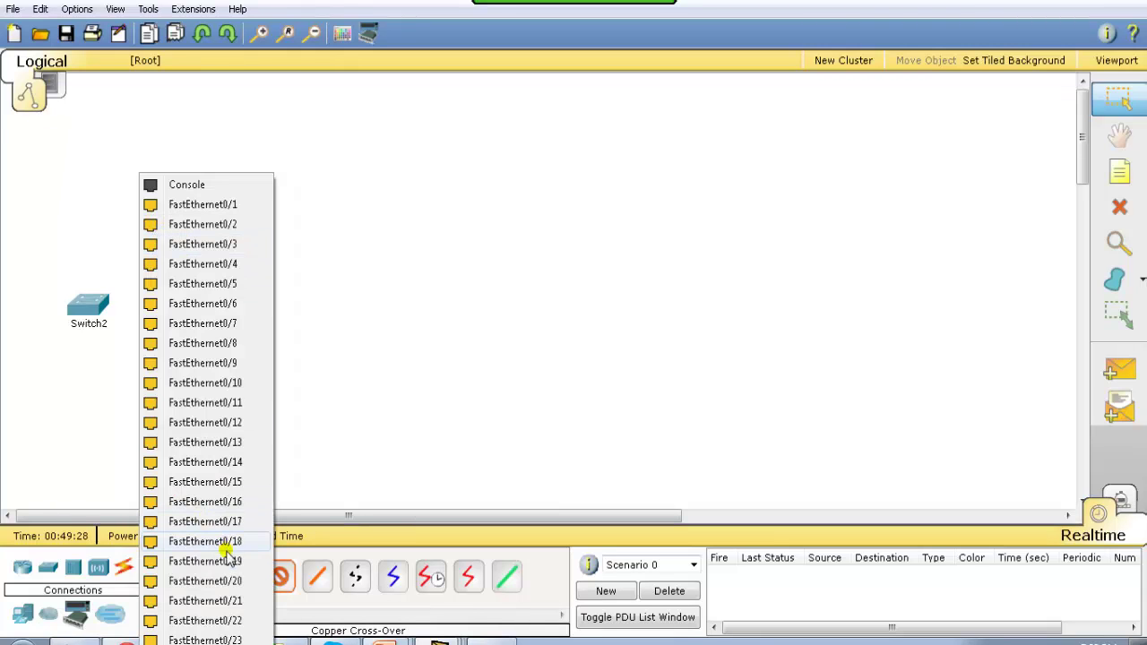
{"action": "left_click", "coordinate": [235, 583]}
{"action": "left_click", "coordinate": [87, 306]}
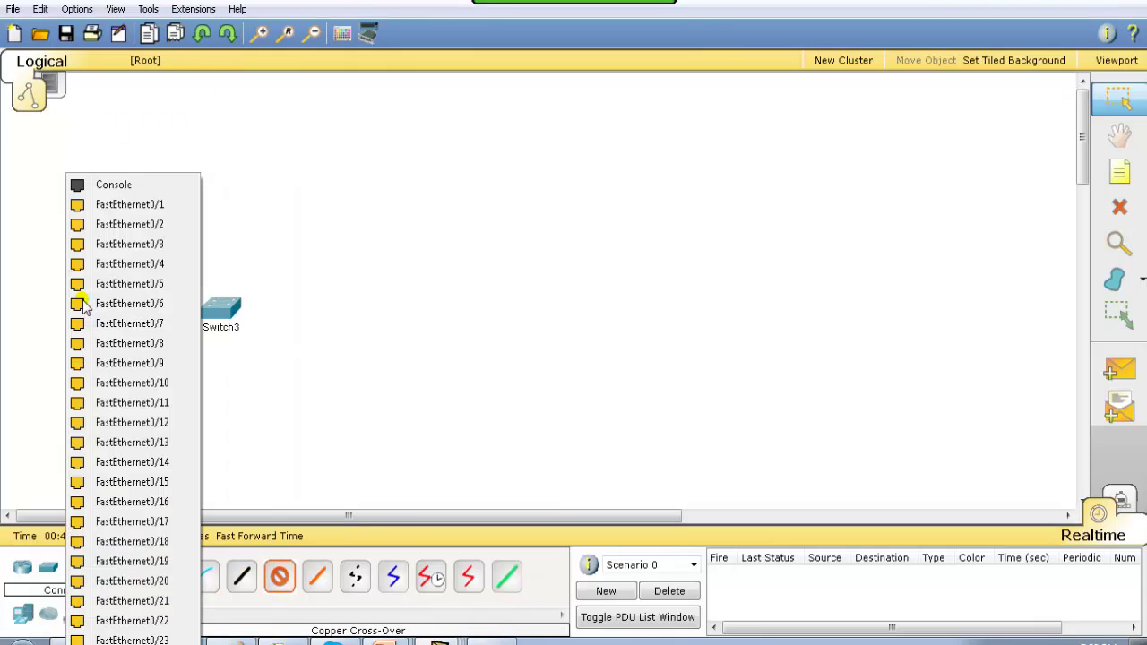
{"action": "left_click", "coordinate": [164, 582]}
Connect Switch1 FastEthernet0/21 to Switch3 FastEthernet0/21 with a copper cross-over cable
{"action": "left_click", "coordinate": [278, 576]}
{"action": "left_click", "coordinate": [162, 213]}
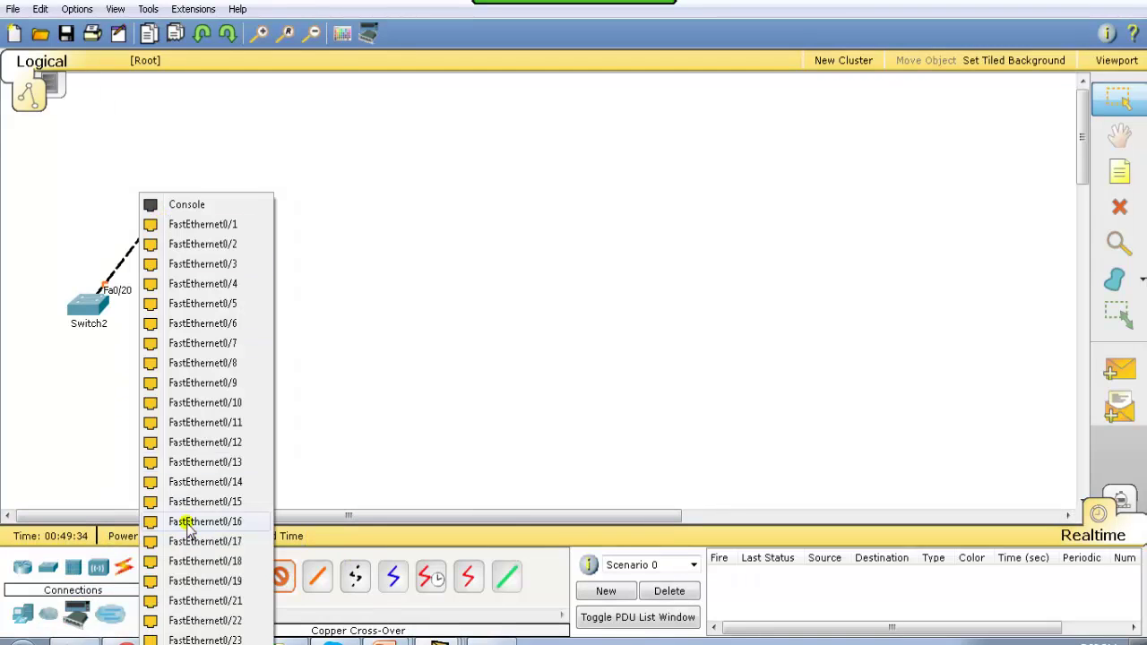
{"action": "left_click", "coordinate": [231, 583]}
{"action": "left_click", "coordinate": [219, 309]}
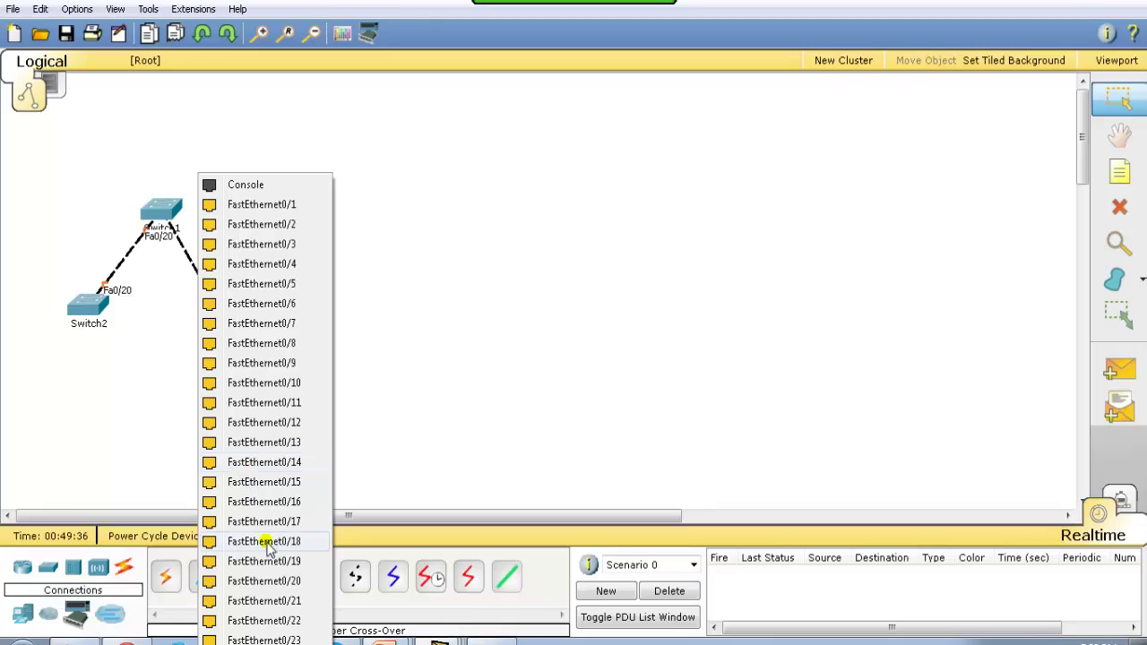
{"action": "left_click", "coordinate": [289, 595]}
Connect Switch3 FastEthernet0/22 to Switch2 FastEthernet0/22 with a copper cross-over cable
{"action": "left_click", "coordinate": [278, 577]}
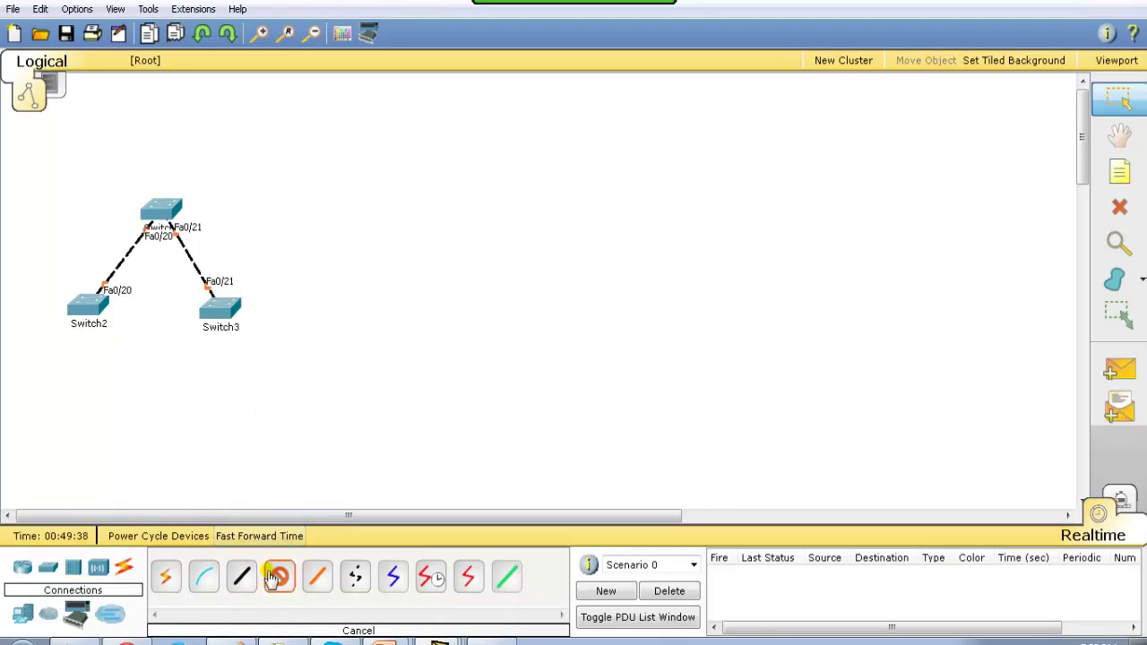
{"action": "left_click", "coordinate": [211, 310]}
{"action": "left_click", "coordinate": [310, 620]}
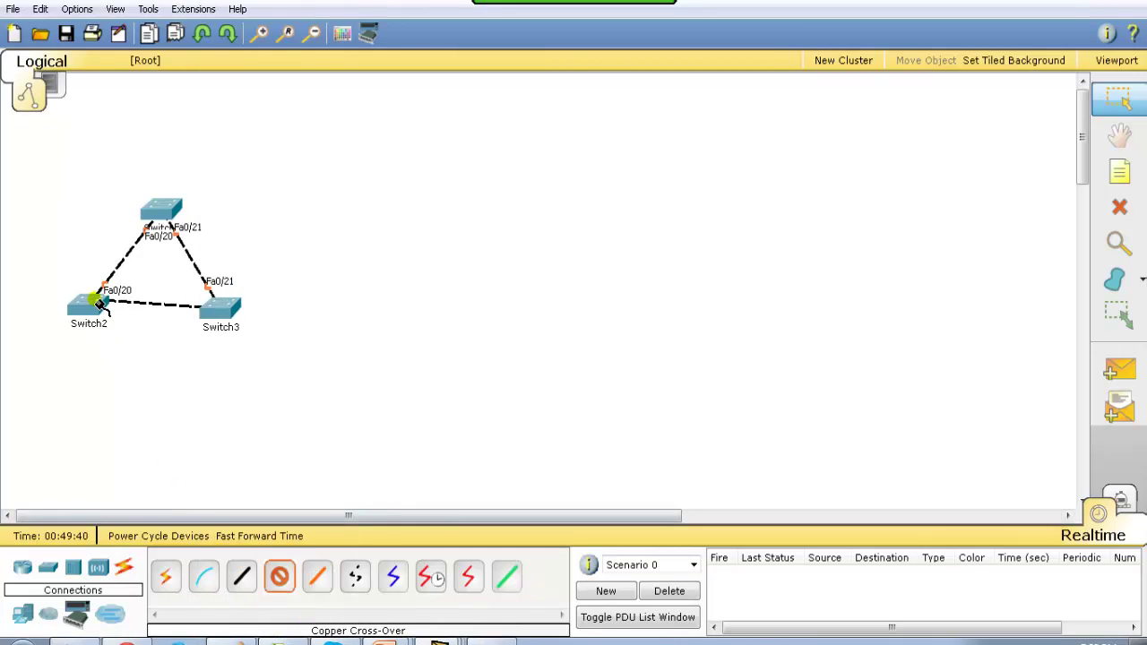
{"action": "left_click", "coordinate": [97, 305]}
{"action": "left_click", "coordinate": [132, 620]}
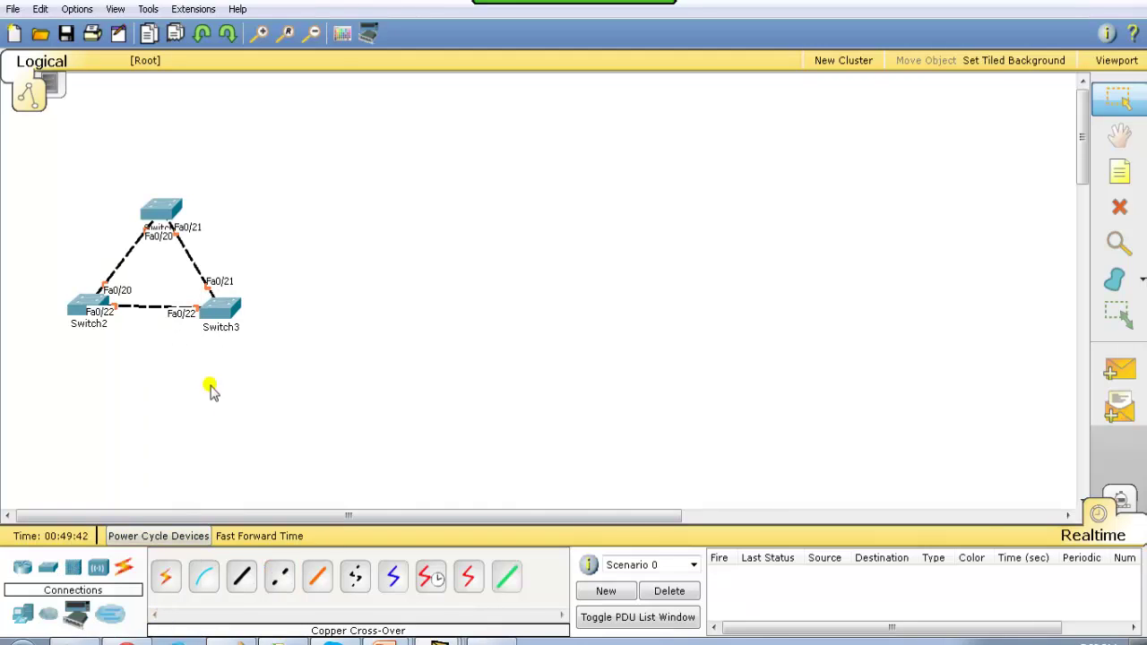
Open Switch1's command line and run "sh spanning-tree" to display its port roles and states
{"action": "left_click", "coordinate": [152, 206]}
{"action": "key", "text": "Return"}
{"action": "type", "text": "shsp"}
{"action": "key", "text": "Tab"}
{"action": "type", "text": "s"}
{"action": "key", "text": "Tab"}
{"action": "type", "text": "p"}
{"action": "key", "text": "Tab"}
{"action": "key", "text": "Return"}
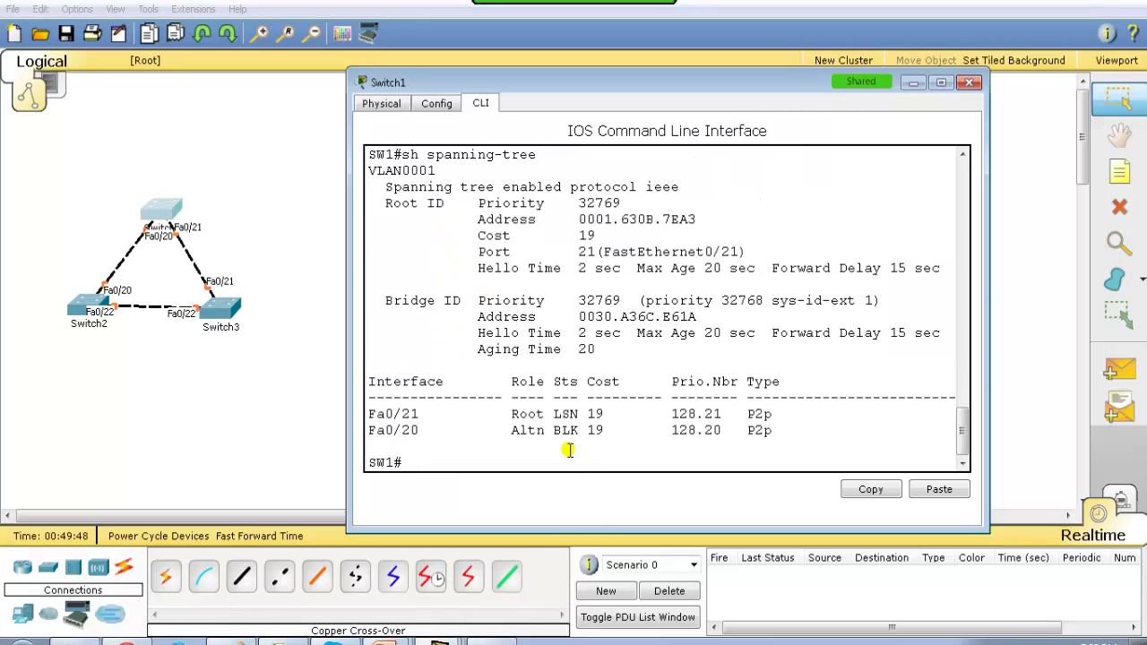
Repeat the spanning-tree query on Switch1 and check how the Fa0/21 port state changes
{"action": "left_click_drag", "start_coordinate": [537, 414], "coordinate": [607, 414]}
{"action": "key", "text": "Return"}
{"action": "key", "text": "Return"}
{"action": "key", "text": "Up"}
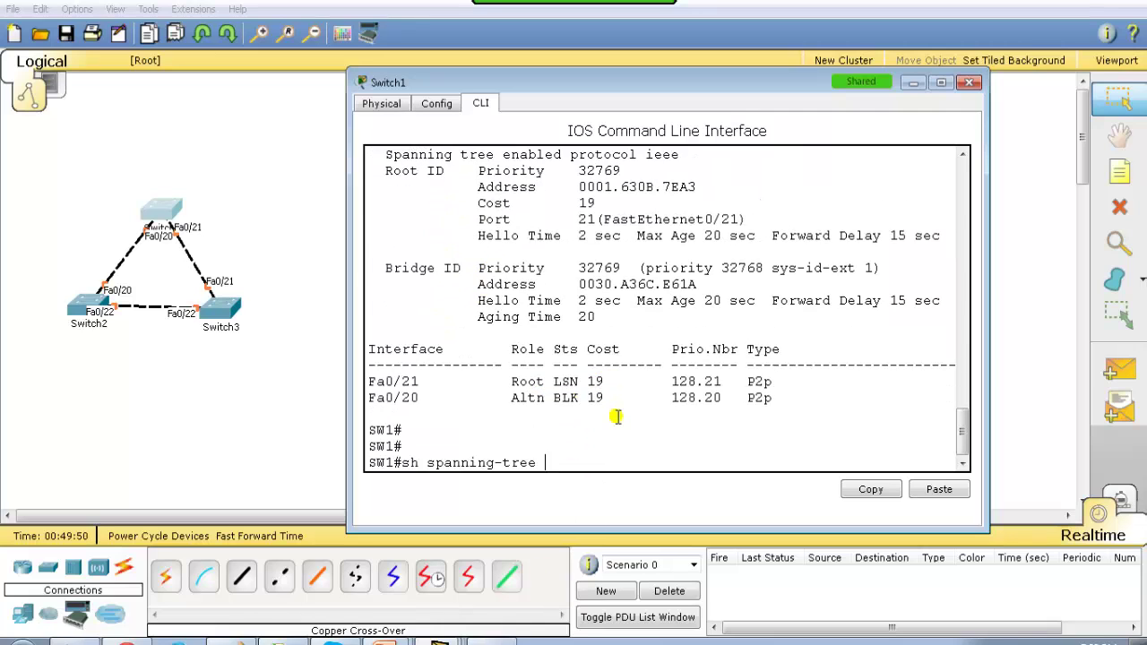
{"action": "key", "text": "Return"}
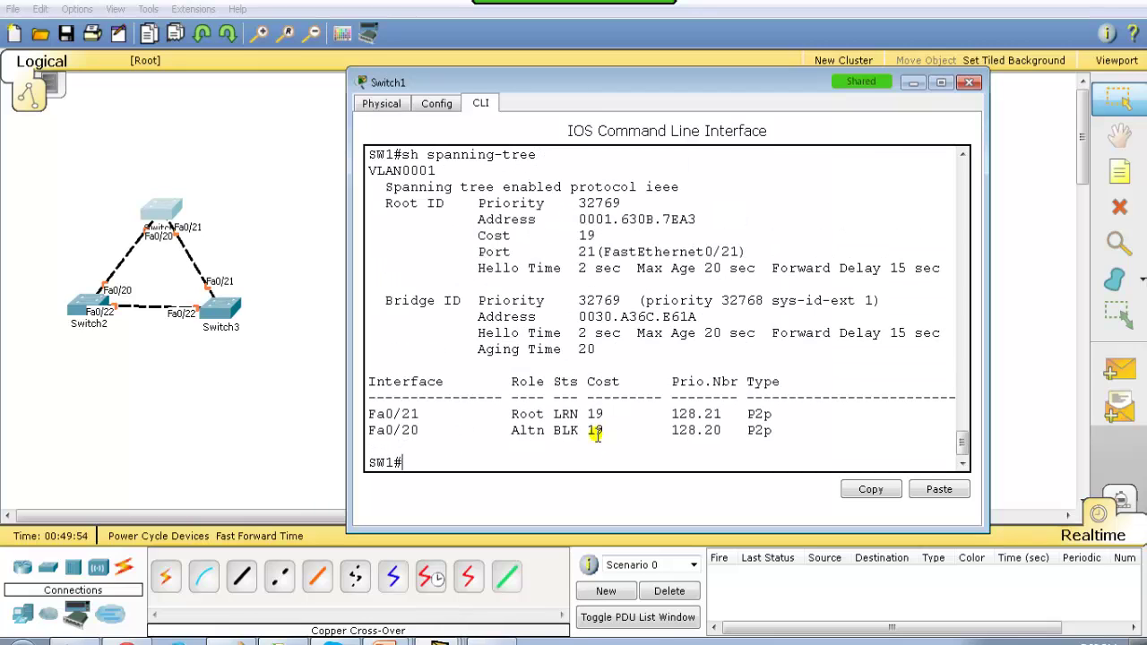
{"action": "left_click_drag", "start_coordinate": [504, 412], "coordinate": [603, 414]}
Open Switch2's command line and run "sh spanning-tree" to examine the Fa0/20 and Fa0/22 states
{"action": "left_click", "coordinate": [99, 318]}
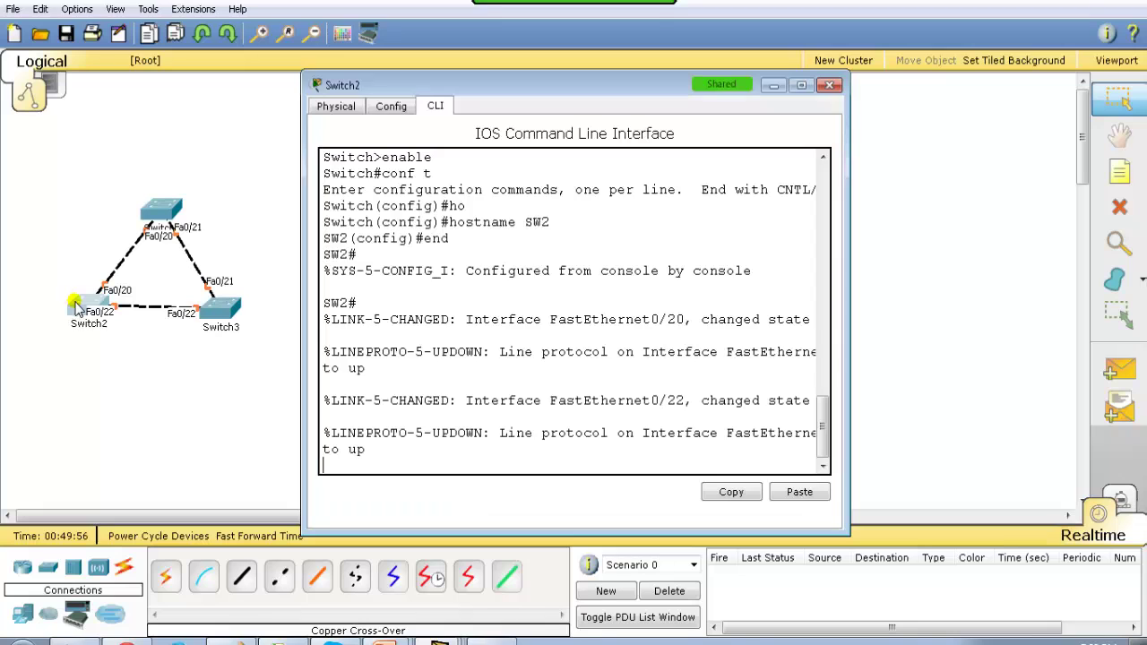
{"action": "key", "text": "Return"}
{"action": "type", "text": "en"}
{"action": "key", "text": "Tab"}
{"action": "key", "text": "Return"}
{"action": "type", "text": "sh sp"}
{"action": "key", "text": "Tab"}
{"action": "key", "text": "Return"}
{"action": "left_click_drag", "start_coordinate": [509, 402], "coordinate": [580, 459]}
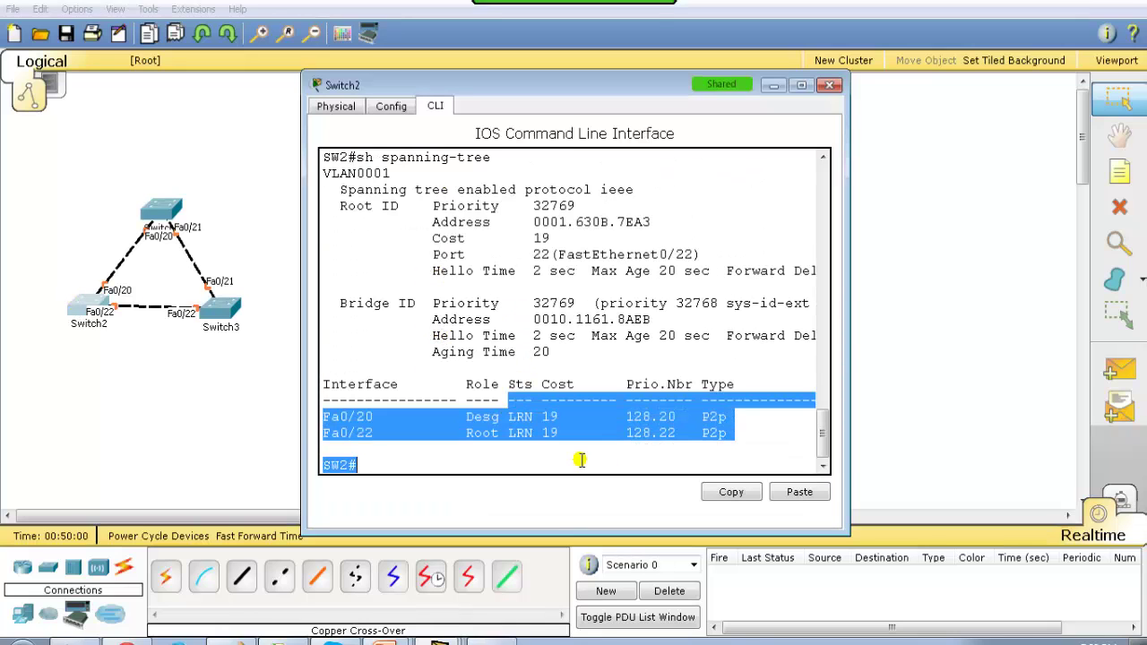
Widen and reposition Switch2's window, then rerun the spanning-tree query and check the Fa0/20 entry
{"action": "left_click_drag", "start_coordinate": [844, 330], "coordinate": [853, 331]}
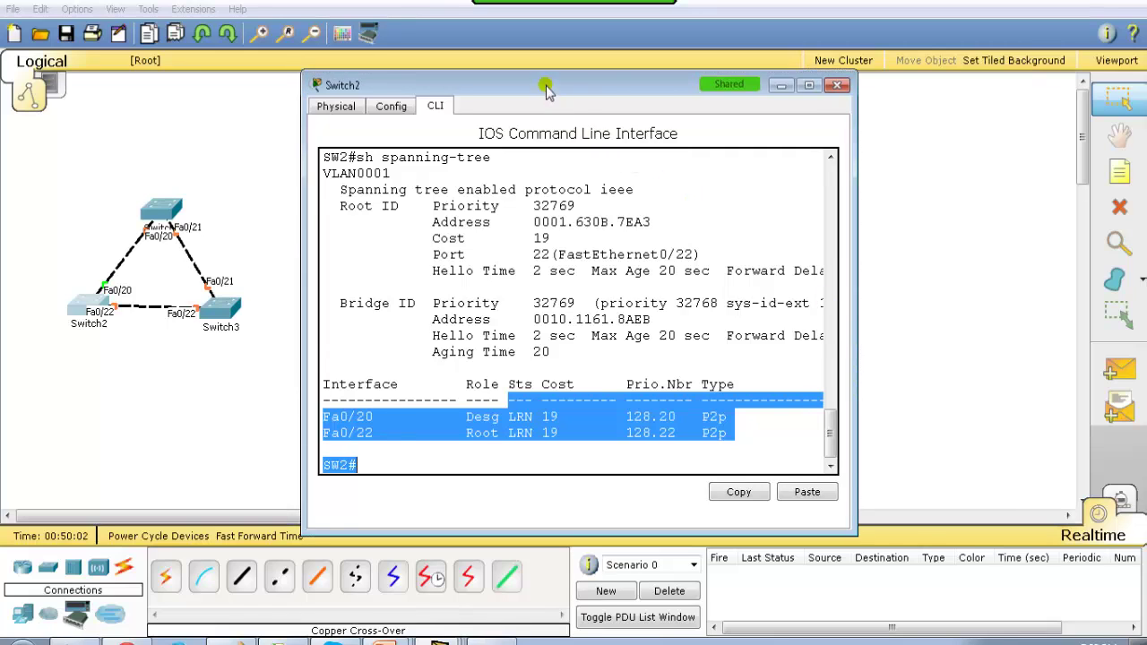
{"action": "left_click_drag", "start_coordinate": [544, 90], "coordinate": [611, 86]}
{"action": "left_click", "coordinate": [515, 253]}
{"action": "key", "text": "Return"}
{"action": "key", "text": "Return"}
{"action": "key", "text": "Up"}
{"action": "key", "text": "Return"}
{"action": "key", "text": "Return"}
{"action": "key", "text": "Return"}
{"action": "left_click_drag", "start_coordinate": [418, 377], "coordinate": [573, 391]}
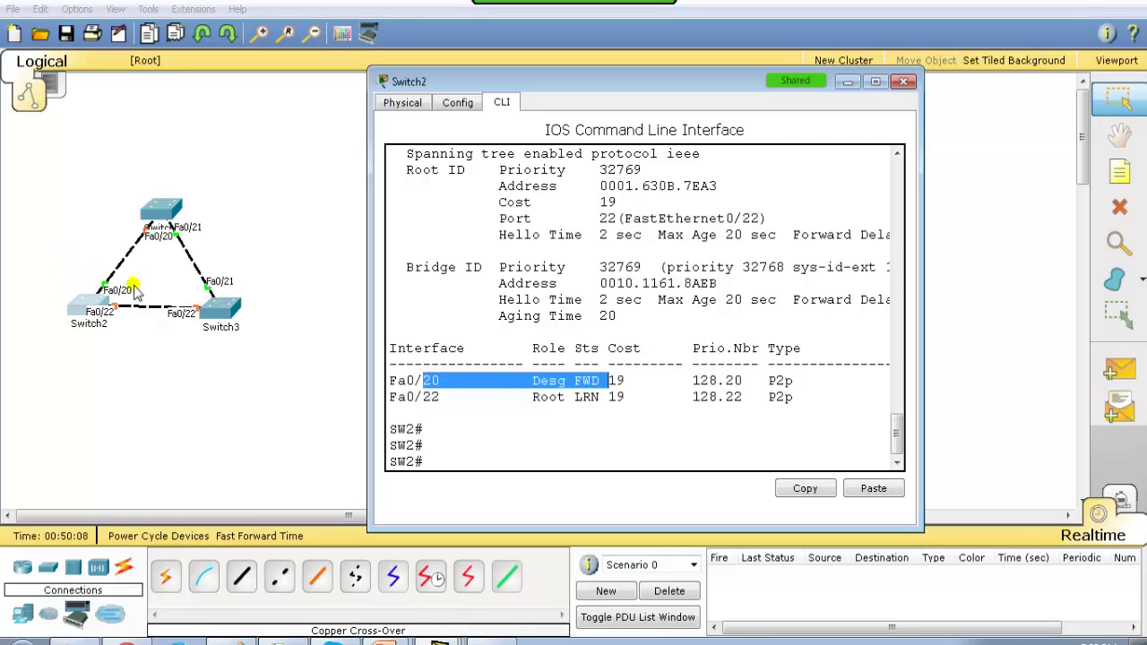
Rerun "sh spanning-tree" twice more on Switch2 and compare the states of both uplink ports
{"action": "left_click", "coordinate": [530, 384]}
{"action": "key", "text": "Return"}
{"action": "key", "text": "Up"}
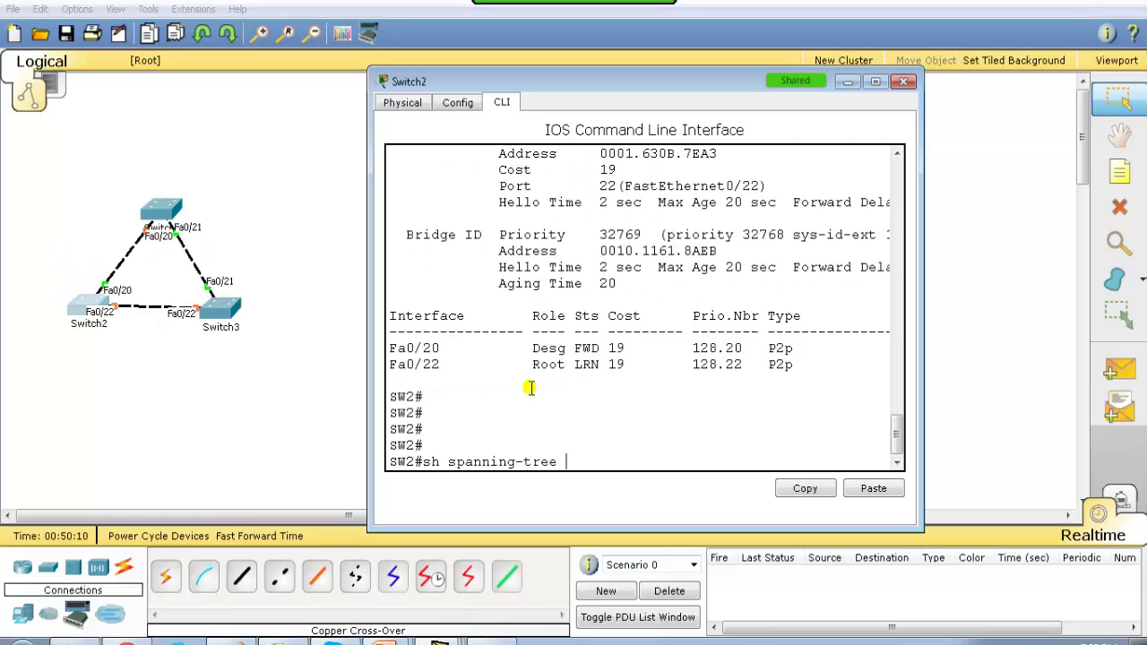
{"action": "key", "text": "Return"}
{"action": "key", "text": "Return"}
{"action": "key", "text": "Return"}
{"action": "key", "text": "Up"}
{"action": "key", "text": "Return"}
{"action": "left_click_drag", "start_coordinate": [558, 413], "coordinate": [608, 439]}
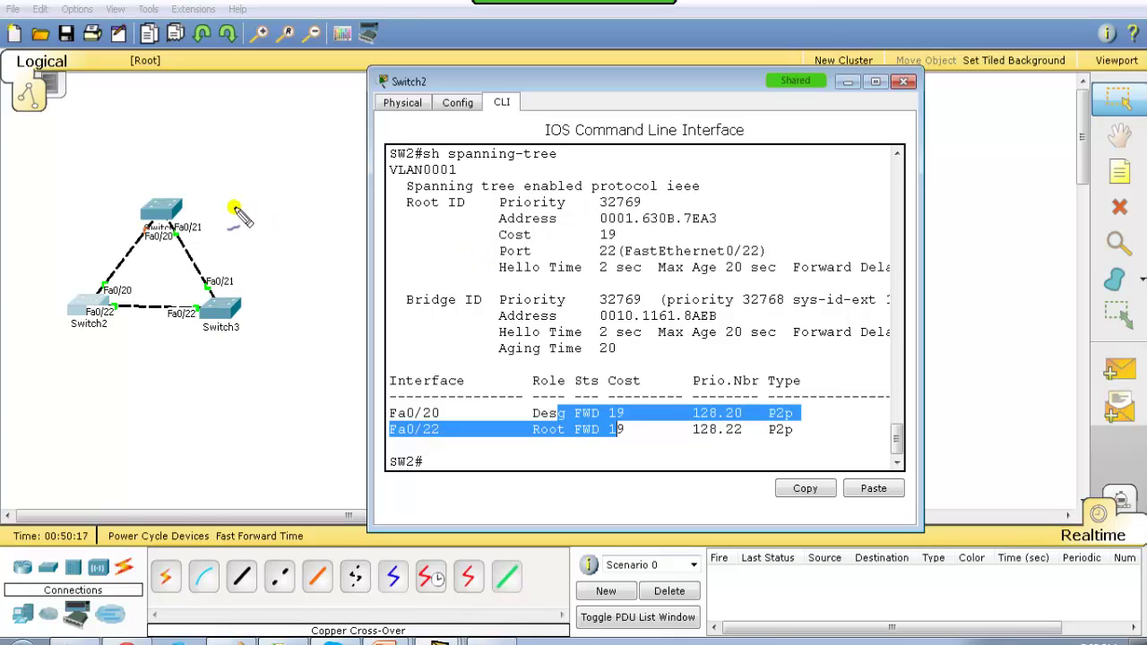
Circle Switch1's Fa0/20 port on the topology, label it BLK, and clear the markup
{"action": "mouse_move", "coordinate": [158, 219]}
{"action": "left_mouse_down"}
{"action": "mouse_move", "coordinate": [109, 193]}
{"action": "mouse_move", "coordinate": [116, 183]}
{"action": "mouse_move", "coordinate": [73, 175]}
{"action": "left_mouse_up"}
{"action": "left_click_drag", "start_coordinate": [92, 155], "coordinate": [104, 176]}
{"action": "left_click_drag", "start_coordinate": [117, 157], "coordinate": [119, 175]}
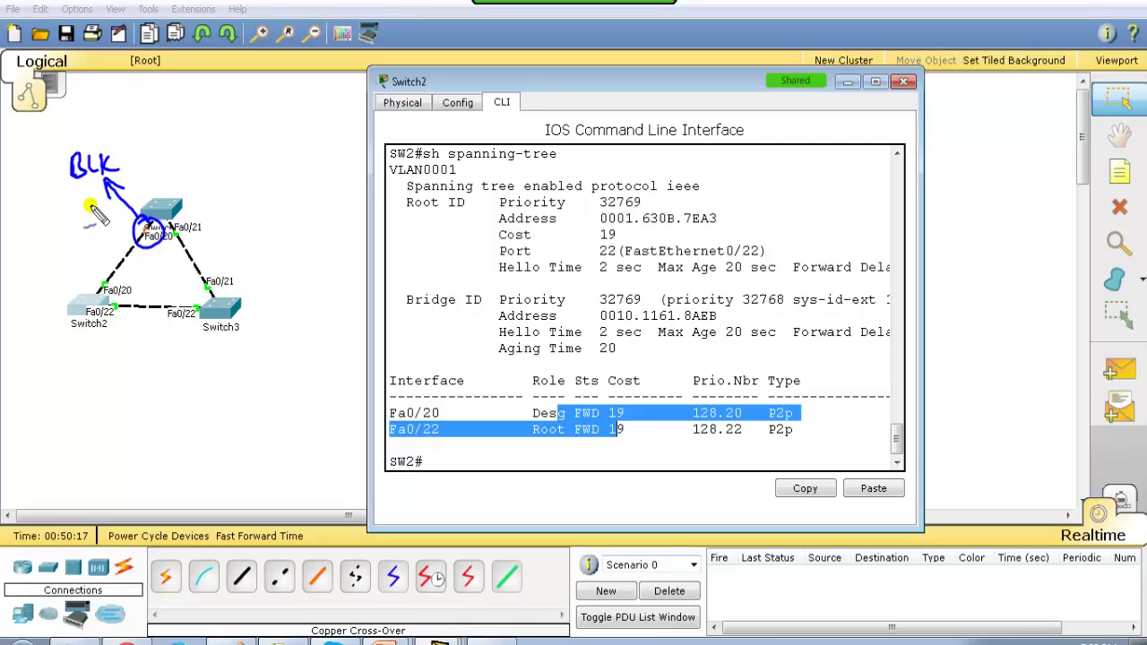
{"action": "key", "text": "Escape"}
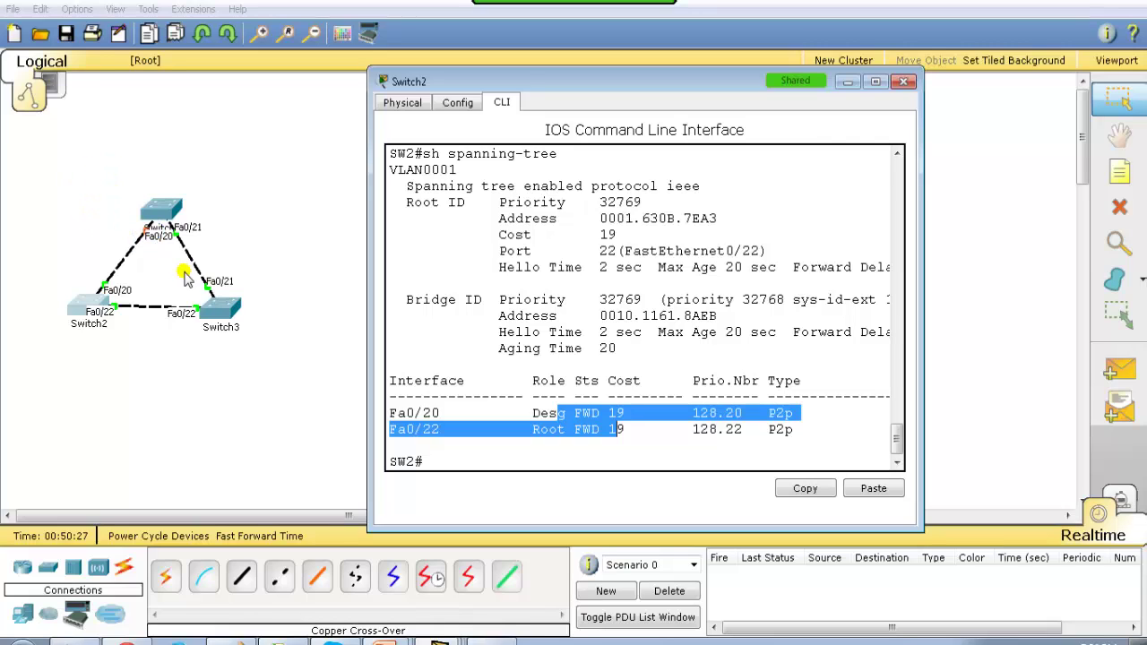
Return to Switch1's command line, run "sh spanning-tree" again, and inspect the Fa0/20 entry
{"action": "left_click", "coordinate": [502, 335]}
{"action": "left_click", "coordinate": [161, 210]}
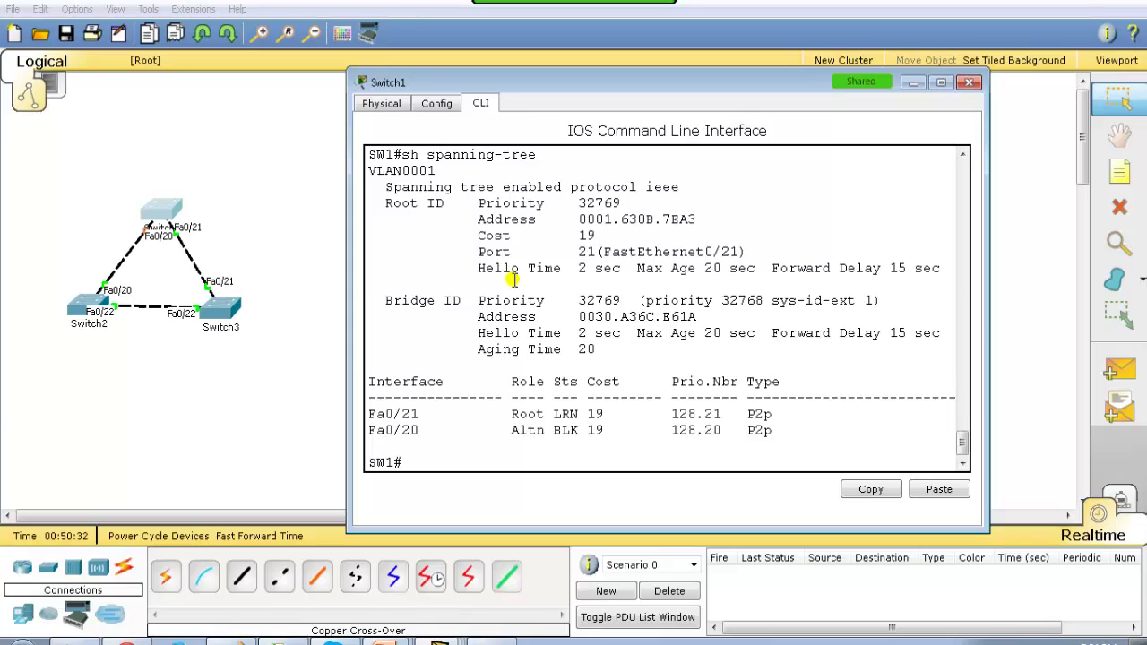
{"action": "key", "text": "Return"}
{"action": "key", "text": "Return"}
{"action": "key", "text": "Return"}
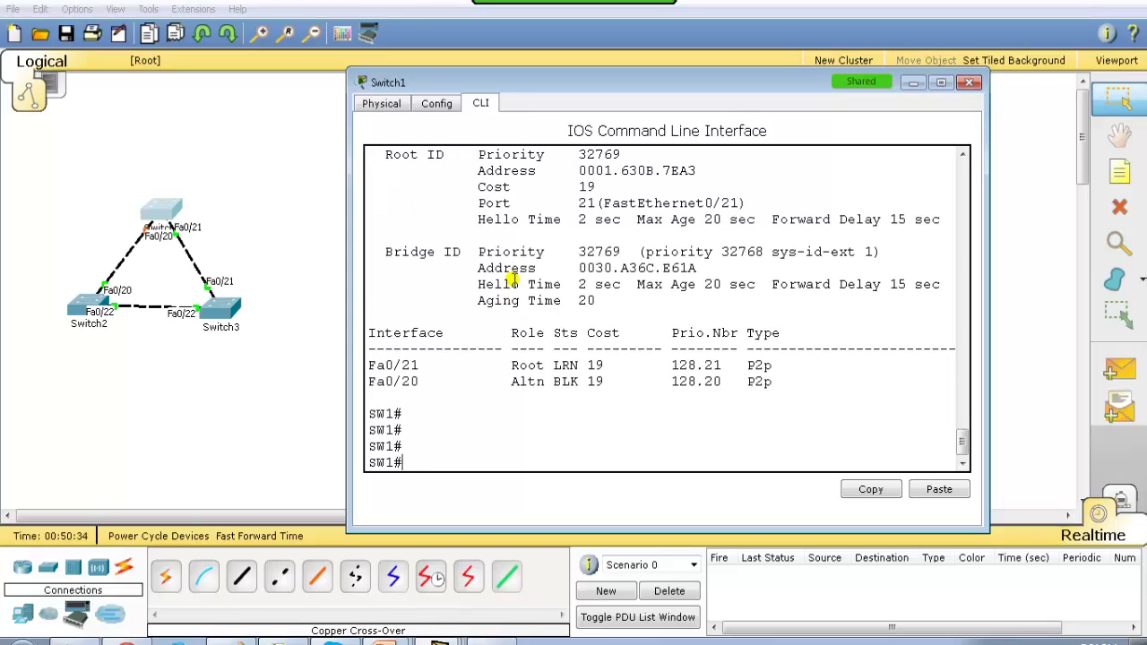
{"action": "type", "text": "sh sp"}
{"action": "key", "text": "Tab"}
{"action": "key", "text": "Return"}
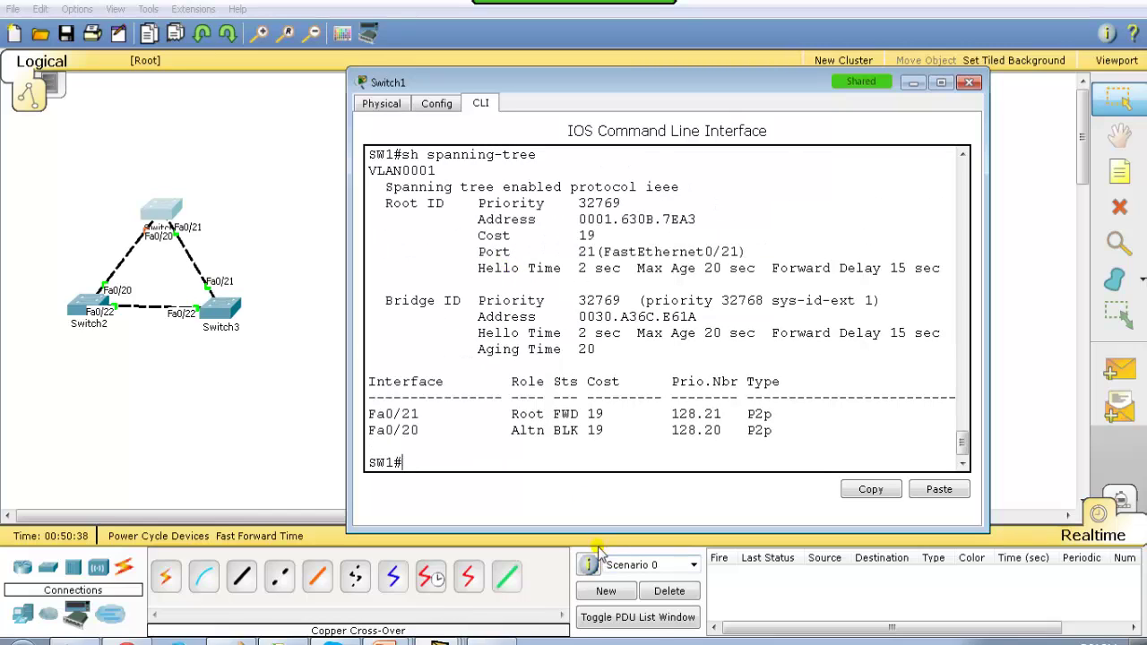
{"action": "left_click_drag", "start_coordinate": [385, 430], "coordinate": [606, 434]}
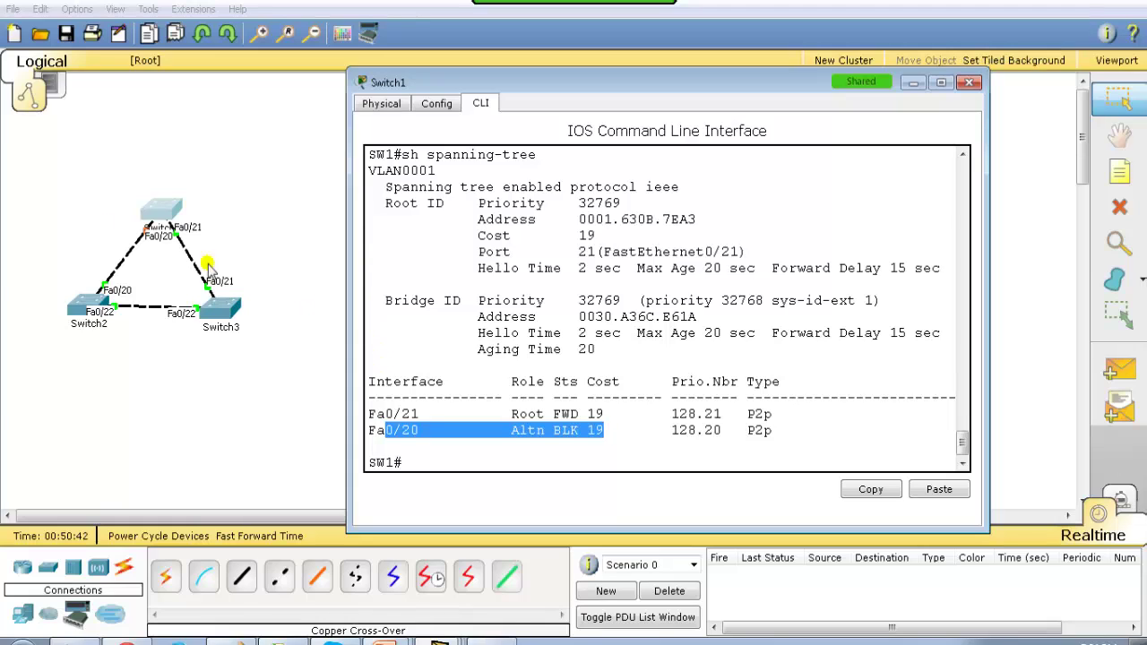
{"action": "left_click", "coordinate": [565, 306]}
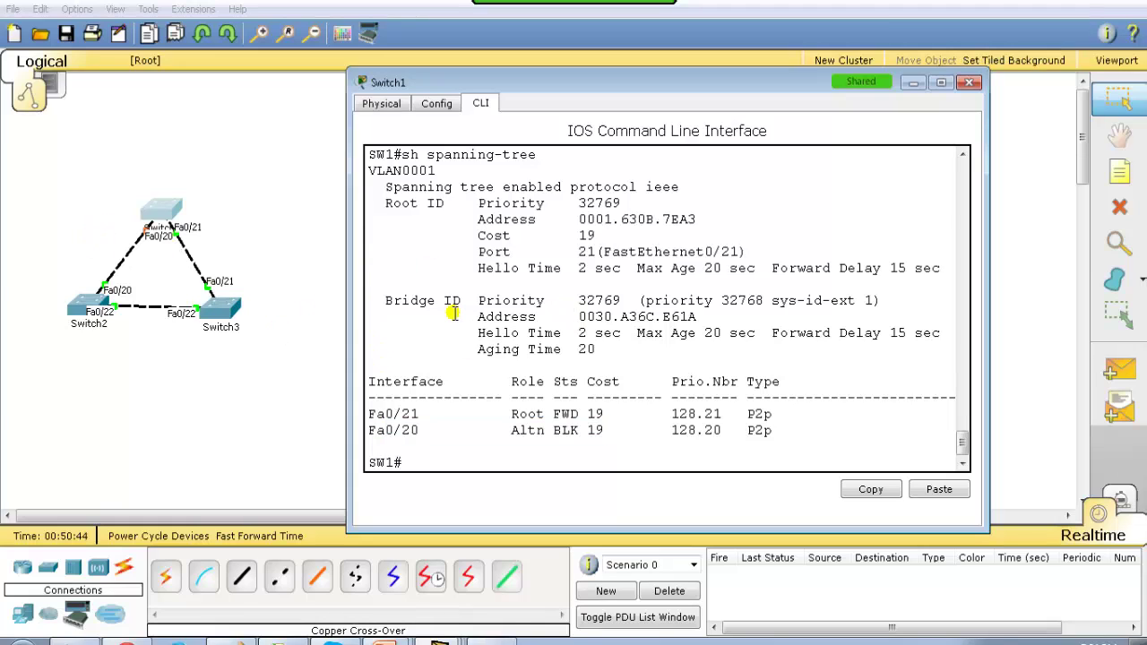
Annotate Switch1 and its two links on the topology by hand
{"action": "mouse_move", "coordinate": [159, 204]}
{"action": "left_mouse_down"}
{"action": "mouse_move", "coordinate": [152, 179]}
{"action": "mouse_move", "coordinate": [185, 196]}
{"action": "left_mouse_up"}
{"action": "left_click_drag", "start_coordinate": [105, 225], "coordinate": [117, 235]}
{"action": "left_click_drag", "start_coordinate": [123, 224], "coordinate": [122, 235]}
{"action": "left_click_drag", "start_coordinate": [203, 238], "coordinate": [225, 252]}
{"action": "mouse_move", "coordinate": [131, 239]}
{"action": "left_mouse_down"}
{"action": "mouse_move", "coordinate": [142, 255]}
{"action": "mouse_move", "coordinate": [127, 258]}
{"action": "left_mouse_up"}
Return to Switch1's command line and circle Switch1 and mark its Fa0/20 port on the topology
{"action": "left_click", "coordinate": [274, 408]}
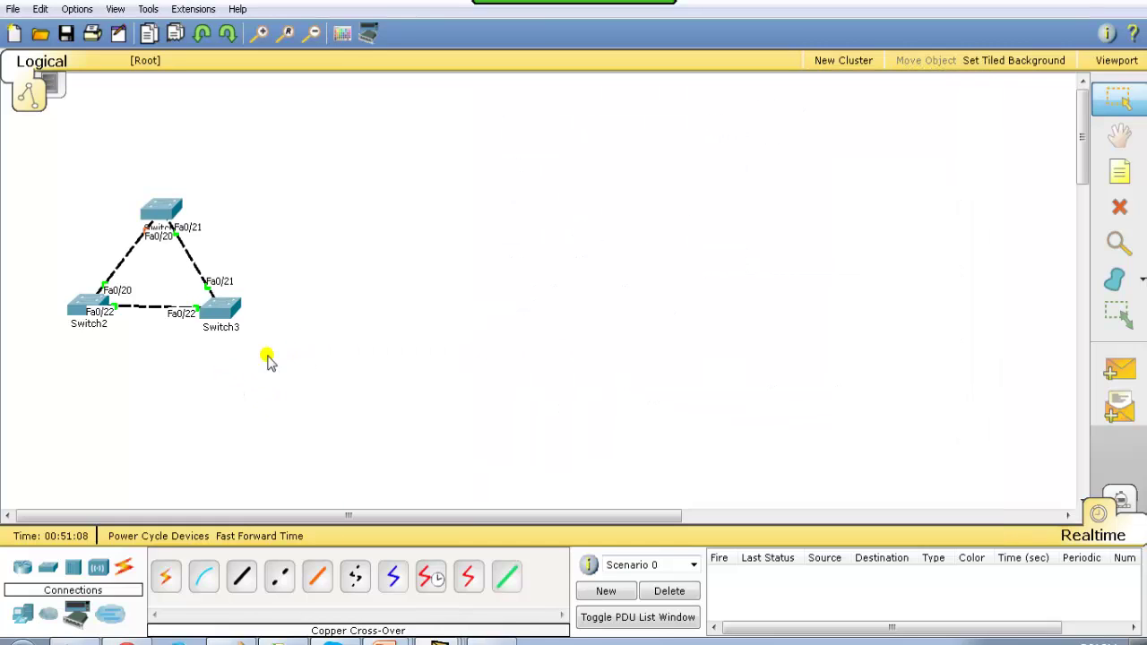
{"action": "left_click", "coordinate": [165, 209]}
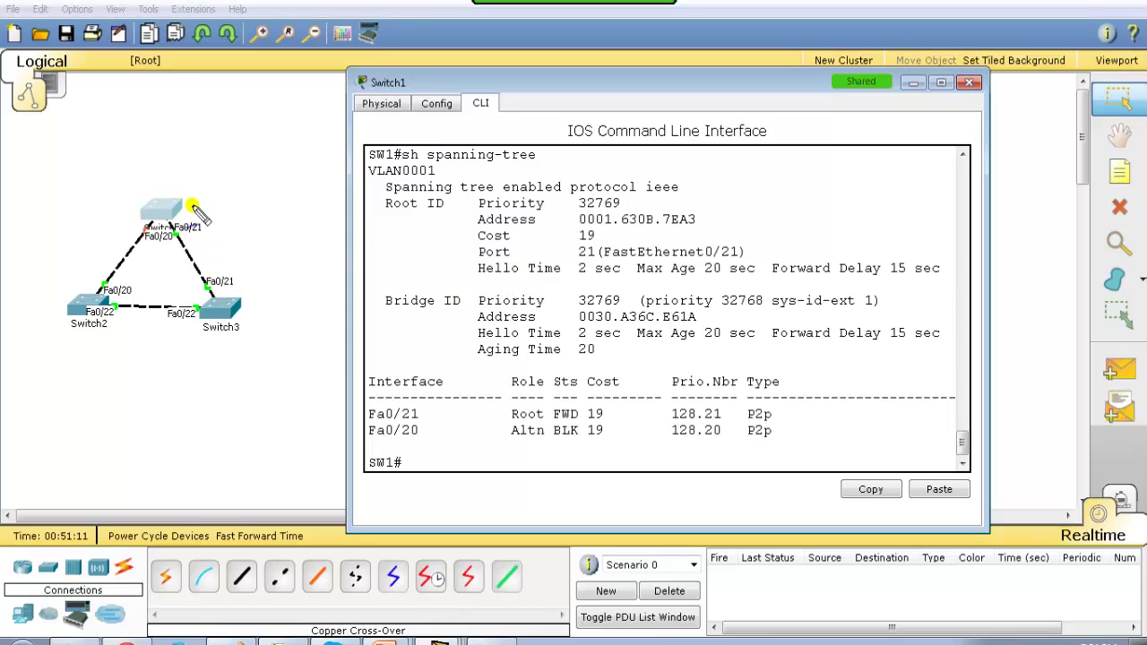
{"action": "mouse_move", "coordinate": [177, 206]}
{"action": "left_mouse_down"}
{"action": "mouse_move", "coordinate": [134, 220]}
{"action": "mouse_move", "coordinate": [143, 168]}
{"action": "mouse_move", "coordinate": [166, 184]}
{"action": "left_mouse_up"}
{"action": "left_click_drag", "start_coordinate": [153, 253], "coordinate": [141, 255]}
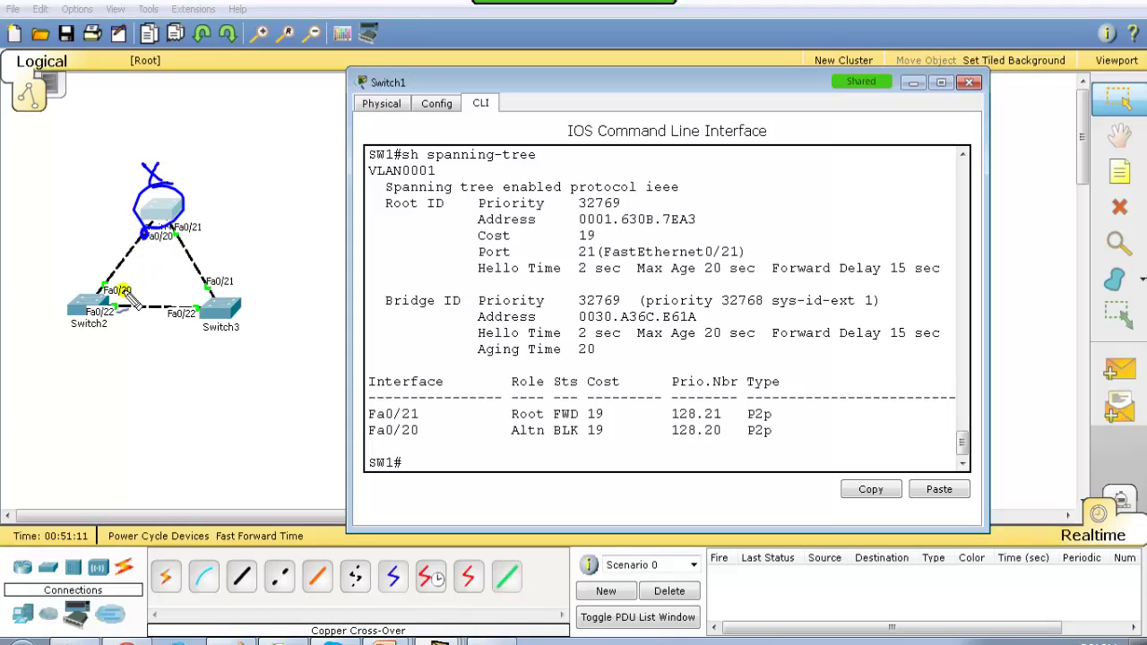
Circle Switch2 and Switch3 on the topology, label Switch2 as SW2, and draw an arrow from Switch3 toward Switch1
{"action": "mouse_move", "coordinate": [104, 290]}
{"action": "left_mouse_down"}
{"action": "mouse_move", "coordinate": [67, 315]}
{"action": "mouse_move", "coordinate": [115, 292]}
{"action": "left_mouse_up"}
{"action": "mouse_move", "coordinate": [192, 326]}
{"action": "left_mouse_down"}
{"action": "mouse_move", "coordinate": [213, 303]}
{"action": "mouse_move", "coordinate": [218, 284]}
{"action": "mouse_move", "coordinate": [204, 315]}
{"action": "left_mouse_up"}
{"action": "mouse_move", "coordinate": [81, 339]}
{"action": "left_mouse_down"}
{"action": "mouse_move", "coordinate": [67, 357]}
{"action": "mouse_move", "coordinate": [96, 341]}
{"action": "mouse_move", "coordinate": [109, 355]}
{"action": "left_mouse_up"}
{"action": "left_click_drag", "start_coordinate": [247, 294], "coordinate": [203, 229]}
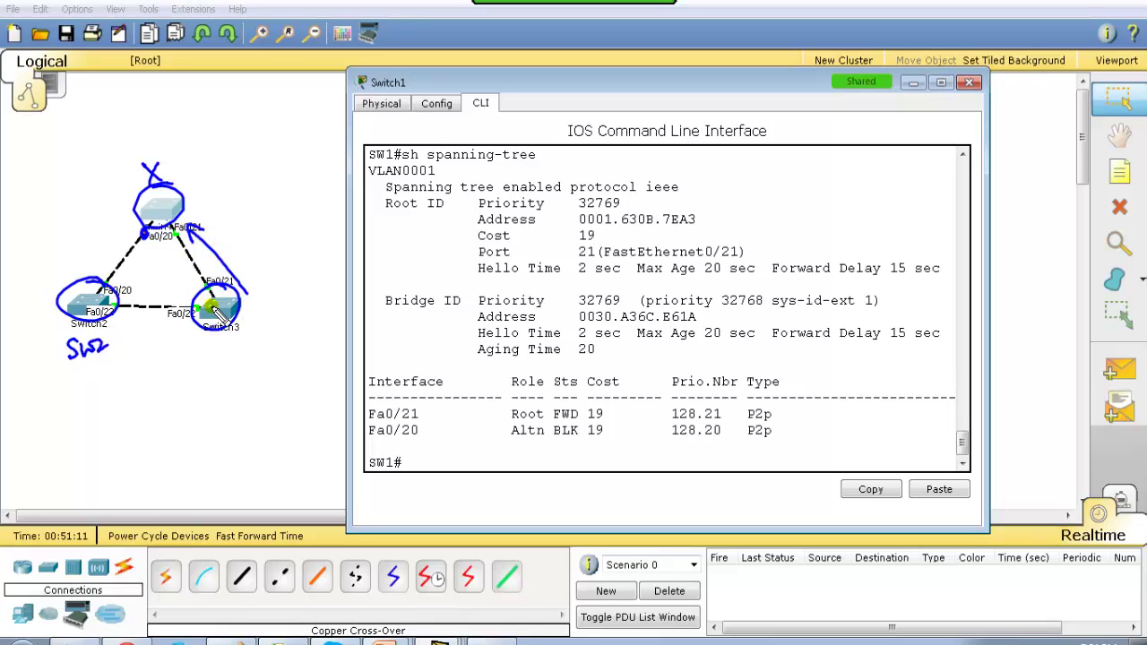
{"action": "mouse_move", "coordinate": [100, 268]}
{"action": "left_mouse_down"}
{"action": "mouse_move", "coordinate": [131, 231]}
{"action": "mouse_move", "coordinate": [95, 276]}
{"action": "mouse_move", "coordinate": [112, 273]}
{"action": "left_mouse_up"}
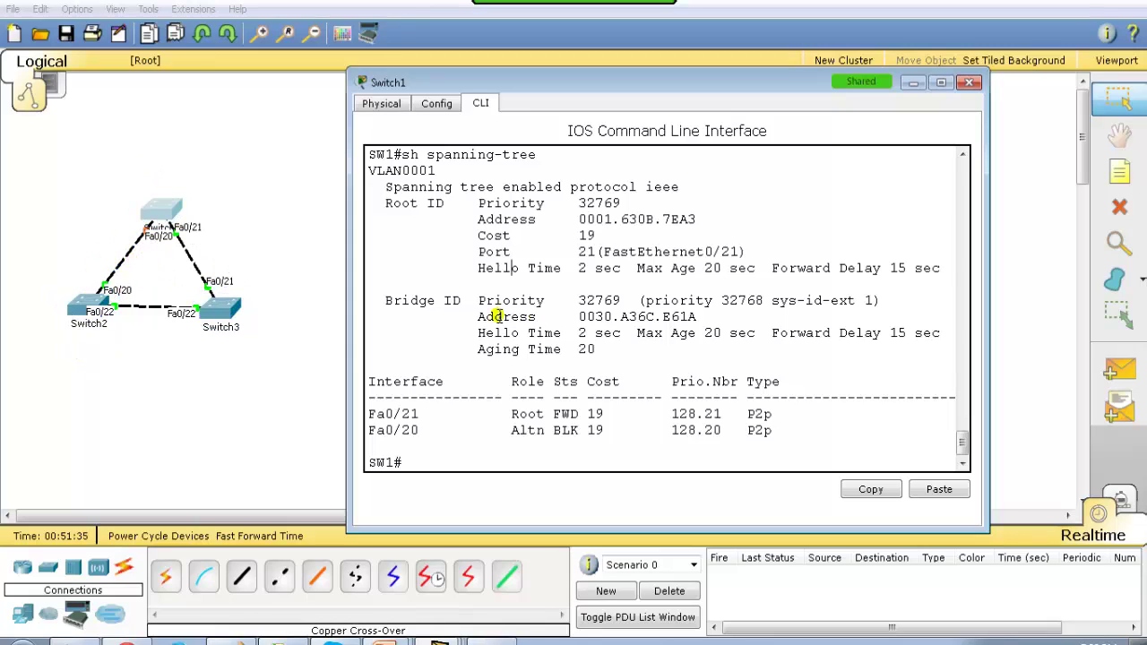
Switch to Switch2's command line and run "sh spanning-tree" again
{"action": "mouse_move", "coordinate": [511, 268]}
{"action": "left_mouse_down"}
{"action": "mouse_move", "coordinate": [579, 317]}
{"action": "mouse_move", "coordinate": [436, 396]}
{"action": "left_mouse_up"}
{"action": "left_click", "coordinate": [282, 394]}
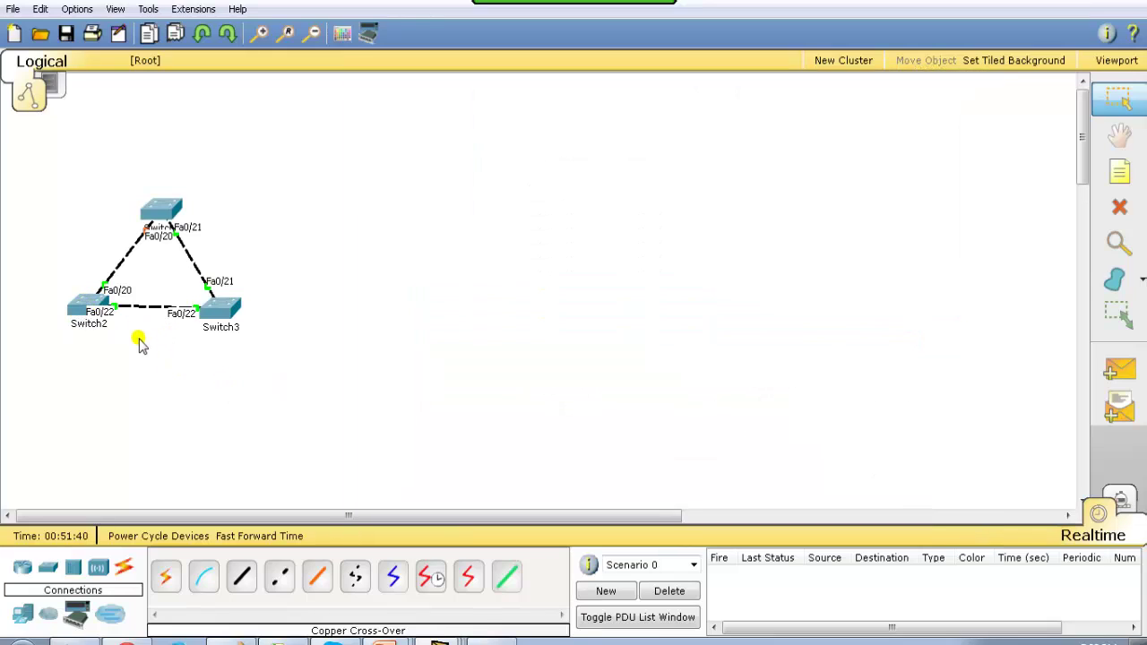
{"action": "mouse_move", "coordinate": [412, 641]}
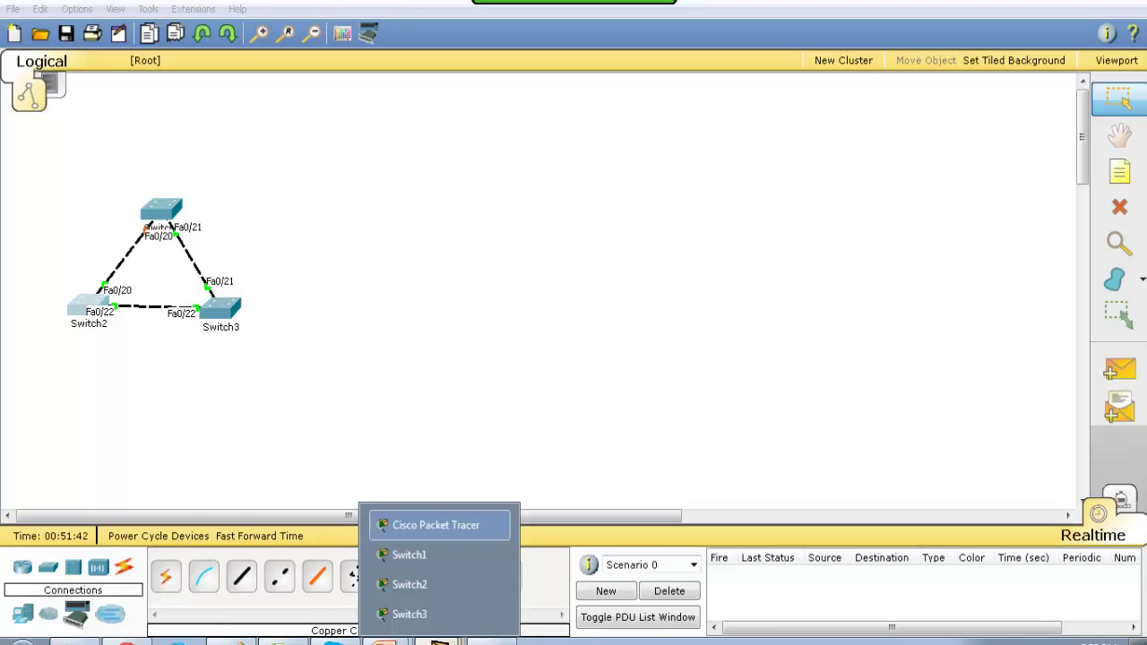
{"action": "left_click", "coordinate": [425, 586]}
{"action": "left_click_drag", "start_coordinate": [484, 300], "coordinate": [498, 332]}
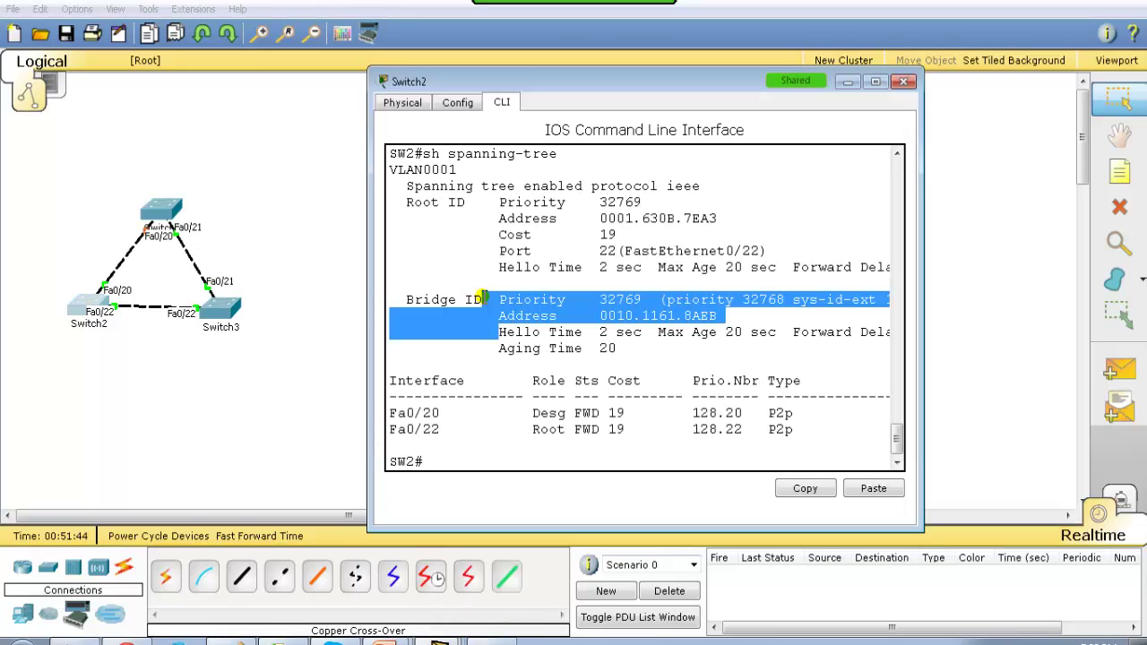
{"action": "key", "text": "Return"}
{"action": "key", "text": "Return"}
{"action": "key", "text": "Return"}
{"action": "type", "text": "SH SP"}
{"action": "key", "text": "Tab"}
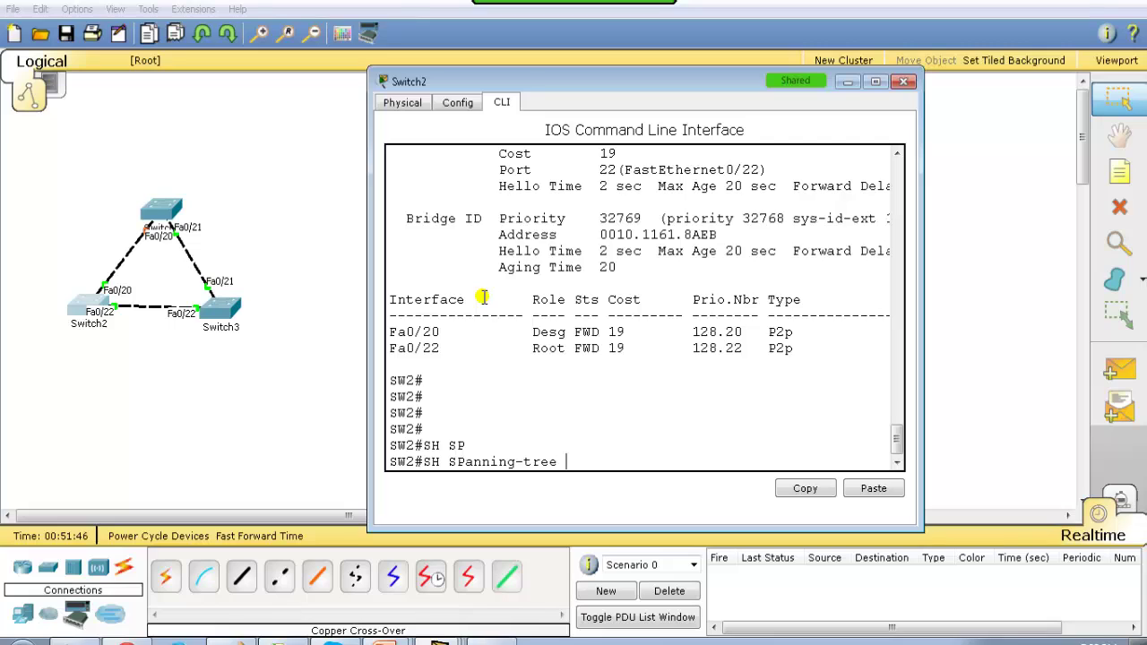
{"action": "key", "text": "Return"}
{"action": "key", "text": "Return"}
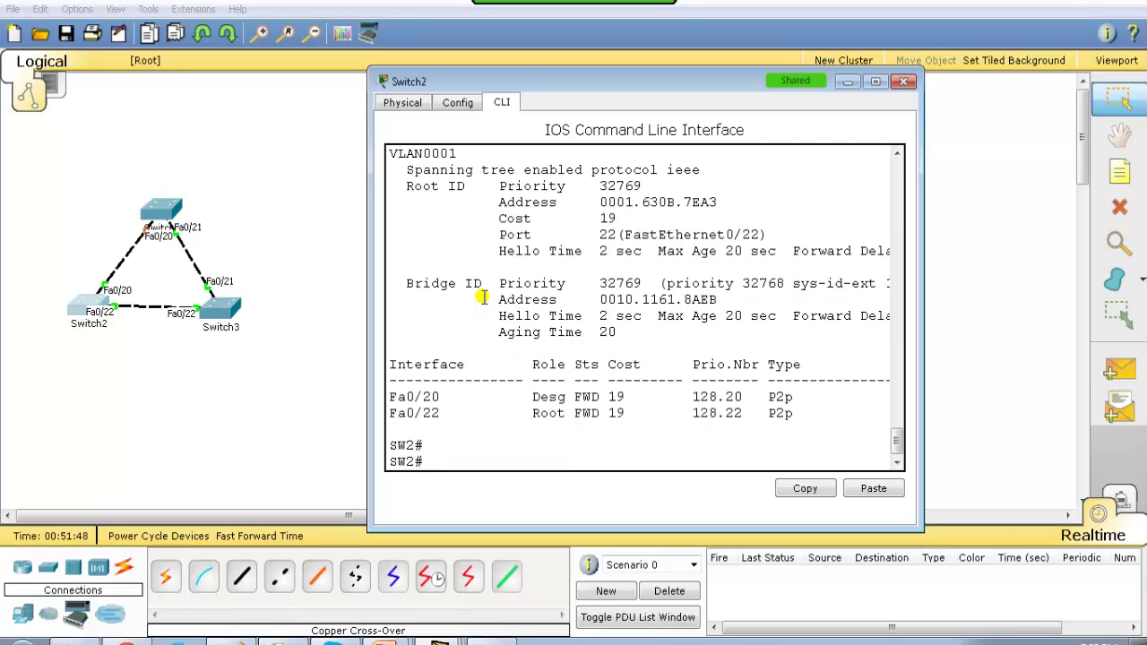
Highlight the interface table in Switch2's output and widen the window to show the full lines
{"action": "left_click_drag", "start_coordinate": [662, 356], "coordinate": [538, 461]}
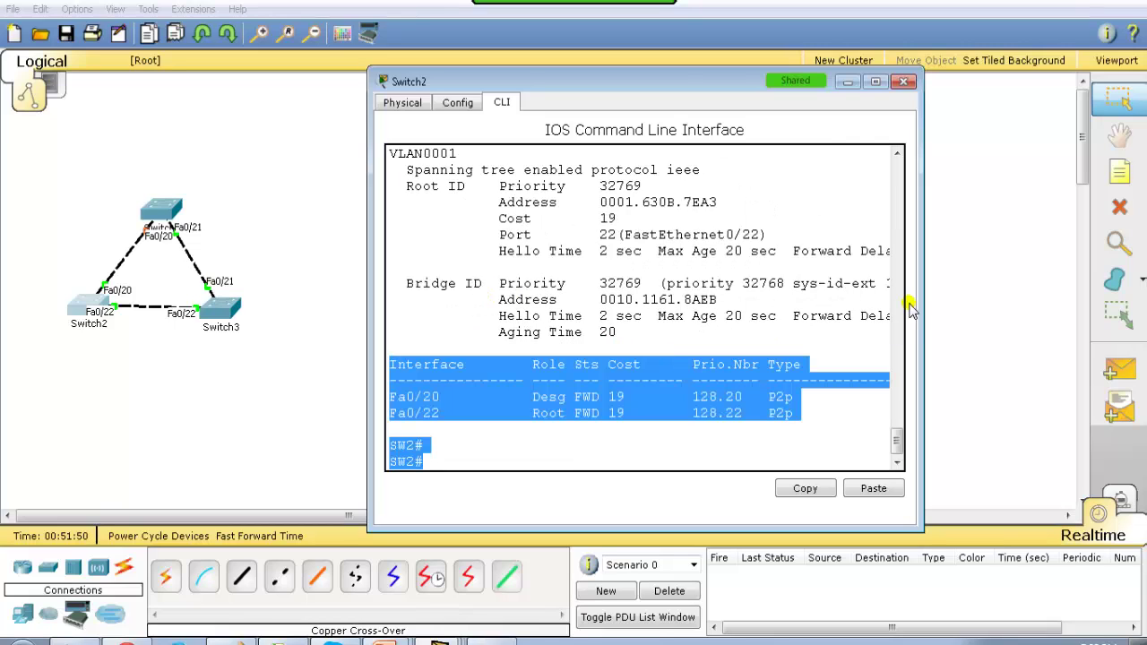
{"action": "left_click_drag", "start_coordinate": [921, 305], "coordinate": [1001, 310]}
{"action": "left_click", "coordinate": [775, 315], "text": "shift"}
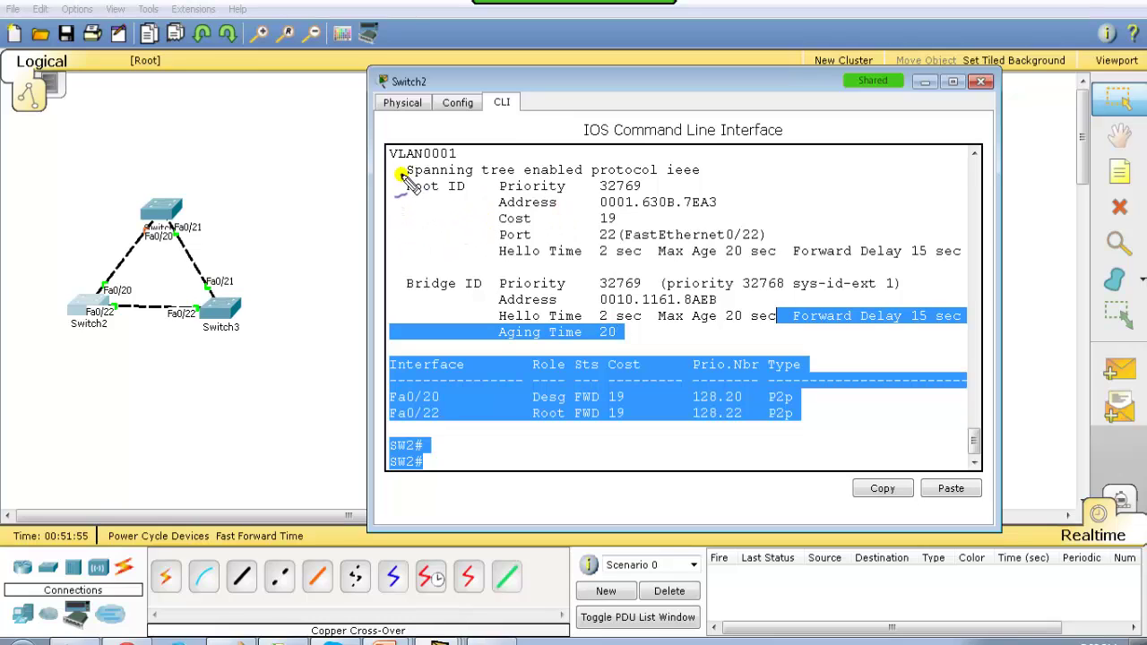
Box Root ID and Bridge ID in Switch2's output and label them "Root Bridge" and "Own local"
{"action": "mouse_move", "coordinate": [405, 190]}
{"action": "left_mouse_down"}
{"action": "mouse_move", "coordinate": [468, 185]}
{"action": "mouse_move", "coordinate": [410, 210]}
{"action": "mouse_move", "coordinate": [475, 206]}
{"action": "left_mouse_up"}
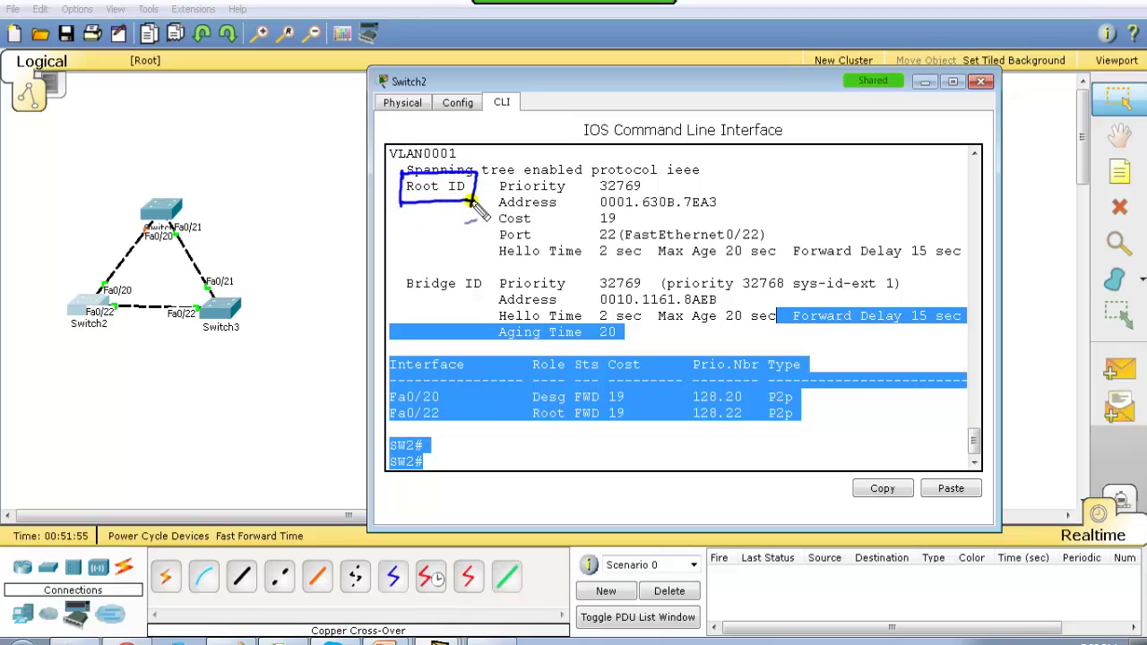
{"action": "mouse_move", "coordinate": [403, 274]}
{"action": "left_mouse_down"}
{"action": "mouse_move", "coordinate": [403, 303]}
{"action": "mouse_move", "coordinate": [398, 269]}
{"action": "mouse_move", "coordinate": [483, 266]}
{"action": "mouse_move", "coordinate": [476, 298]}
{"action": "mouse_move", "coordinate": [415, 302]}
{"action": "mouse_move", "coordinate": [470, 300]}
{"action": "left_mouse_up"}
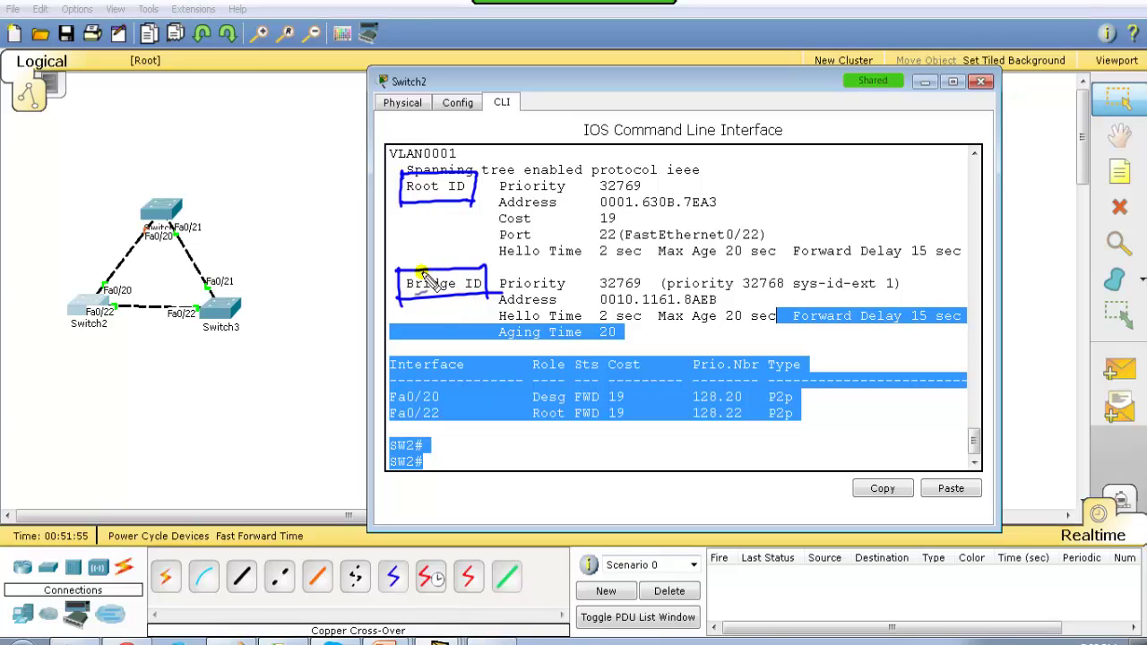
{"action": "left_click_drag", "start_coordinate": [398, 285], "coordinate": [312, 338]}
{"action": "mouse_move", "coordinate": [301, 357]}
{"action": "left_mouse_down"}
{"action": "mouse_move", "coordinate": [316, 378]}
{"action": "mouse_move", "coordinate": [369, 337]}
{"action": "mouse_move", "coordinate": [417, 332]}
{"action": "left_mouse_up"}
{"action": "left_click_drag", "start_coordinate": [404, 194], "coordinate": [350, 204]}
{"action": "mouse_move", "coordinate": [280, 190]}
{"action": "left_mouse_down"}
{"action": "mouse_move", "coordinate": [317, 205]}
{"action": "mouse_move", "coordinate": [334, 190]}
{"action": "mouse_move", "coordinate": [290, 230]}
{"action": "mouse_move", "coordinate": [320, 225]}
{"action": "mouse_move", "coordinate": [343, 203]}
{"action": "left_mouse_up"}
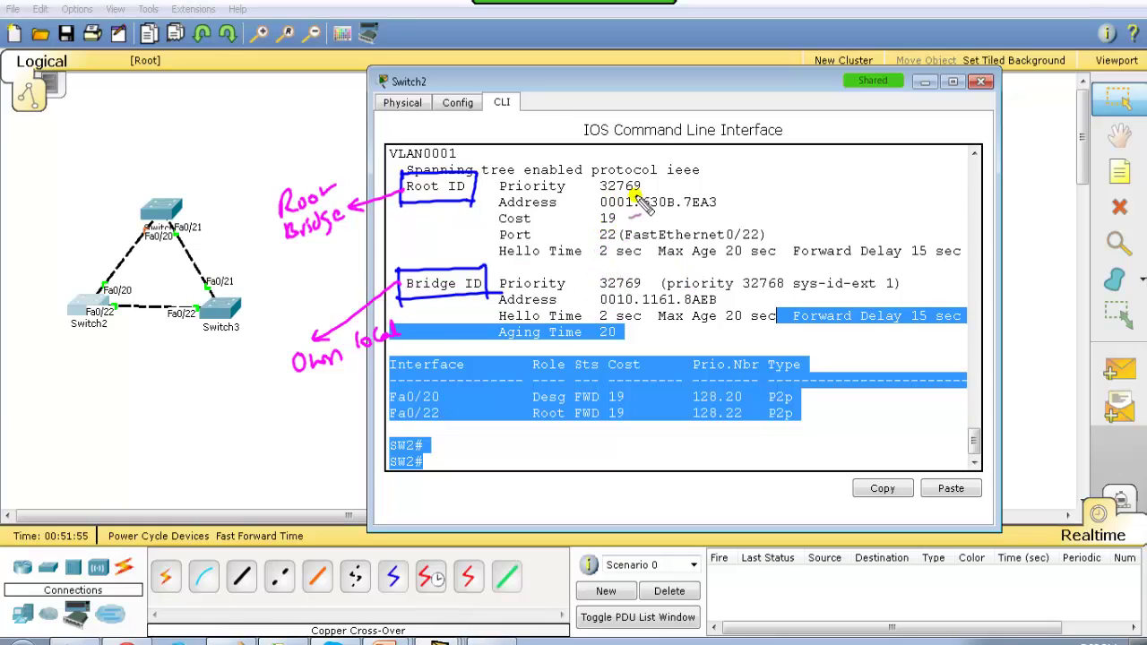
Circle the Root ID priority and annotate it as 32768 + Vlan 1, writing out 32769 beneath
{"action": "mouse_move", "coordinate": [641, 179]}
{"action": "left_mouse_down"}
{"action": "mouse_move", "coordinate": [627, 169]}
{"action": "mouse_move", "coordinate": [591, 199]}
{"action": "mouse_move", "coordinate": [659, 194]}
{"action": "mouse_move", "coordinate": [652, 183]}
{"action": "mouse_move", "coordinate": [753, 162]}
{"action": "mouse_move", "coordinate": [857, 171]}
{"action": "mouse_move", "coordinate": [939, 157]}
{"action": "mouse_move", "coordinate": [942, 170]}
{"action": "left_mouse_up"}
{"action": "left_click_drag", "start_coordinate": [822, 208], "coordinate": [905, 208]}
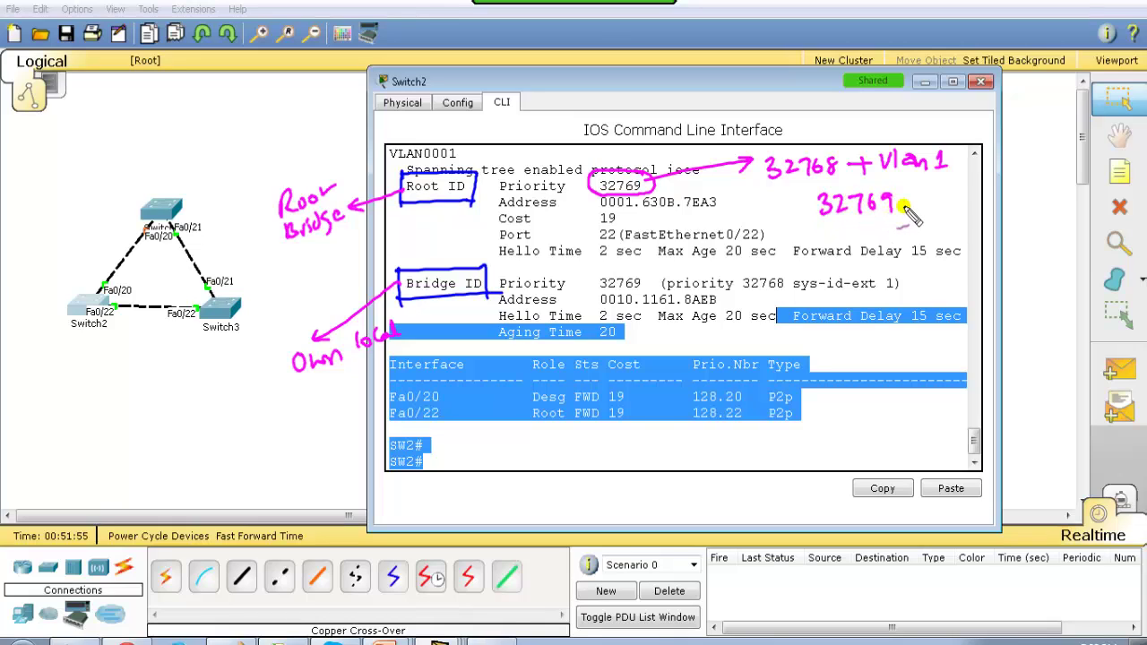
{"action": "mouse_move", "coordinate": [815, 216]}
{"action": "left_mouse_down"}
{"action": "mouse_move", "coordinate": [891, 213]}
{"action": "mouse_move", "coordinate": [815, 275]}
{"action": "mouse_move", "coordinate": [1020, 229]}
{"action": "left_mouse_up"}
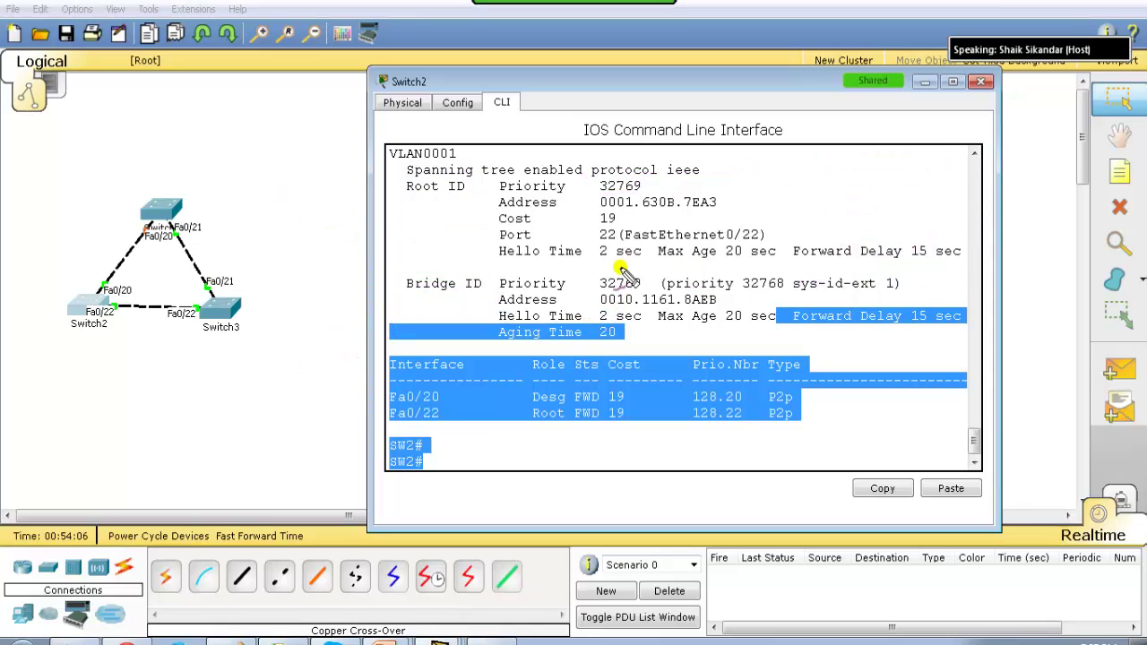
Circle the Root ID and Bridge ID priorities, box the Bridge ID address, and annotate both sections for comparison
{"action": "mouse_move", "coordinate": [654, 270]}
{"action": "left_mouse_down"}
{"action": "mouse_move", "coordinate": [622, 293]}
{"action": "mouse_move", "coordinate": [655, 273]}
{"action": "left_mouse_up"}
{"action": "left_click_drag", "start_coordinate": [619, 211], "coordinate": [627, 202]}
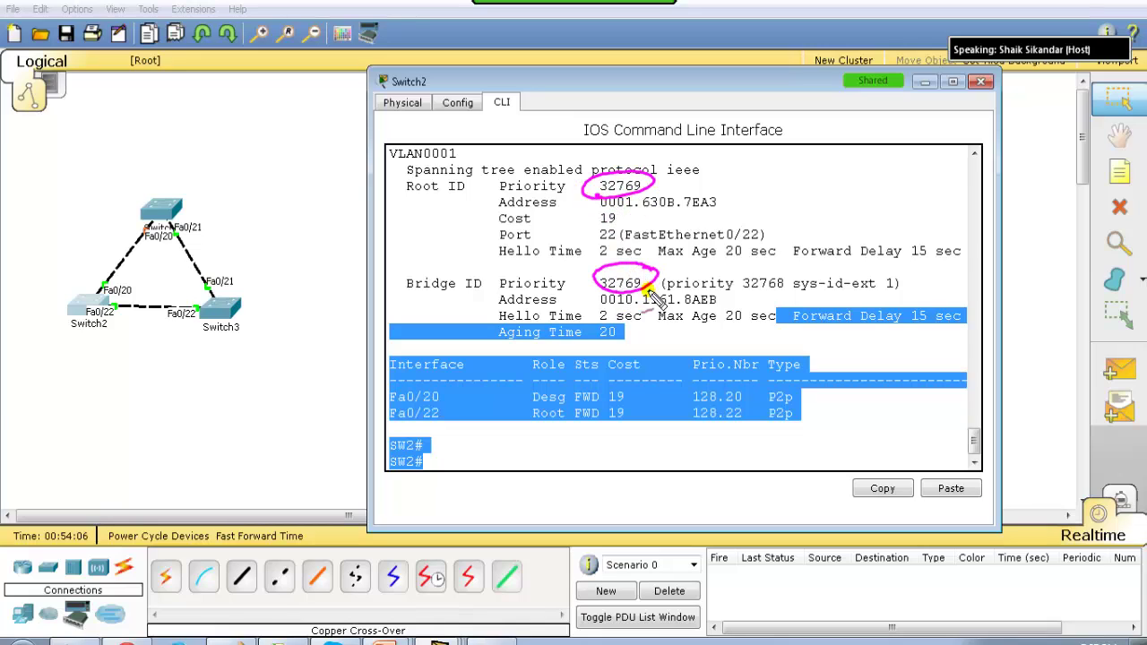
{"action": "mouse_move", "coordinate": [599, 288]}
{"action": "left_mouse_down"}
{"action": "mouse_move", "coordinate": [602, 309]}
{"action": "mouse_move", "coordinate": [733, 287]}
{"action": "mouse_move", "coordinate": [637, 310]}
{"action": "mouse_move", "coordinate": [598, 296]}
{"action": "left_mouse_up"}
{"action": "left_click_drag", "start_coordinate": [648, 334], "coordinate": [660, 331]}
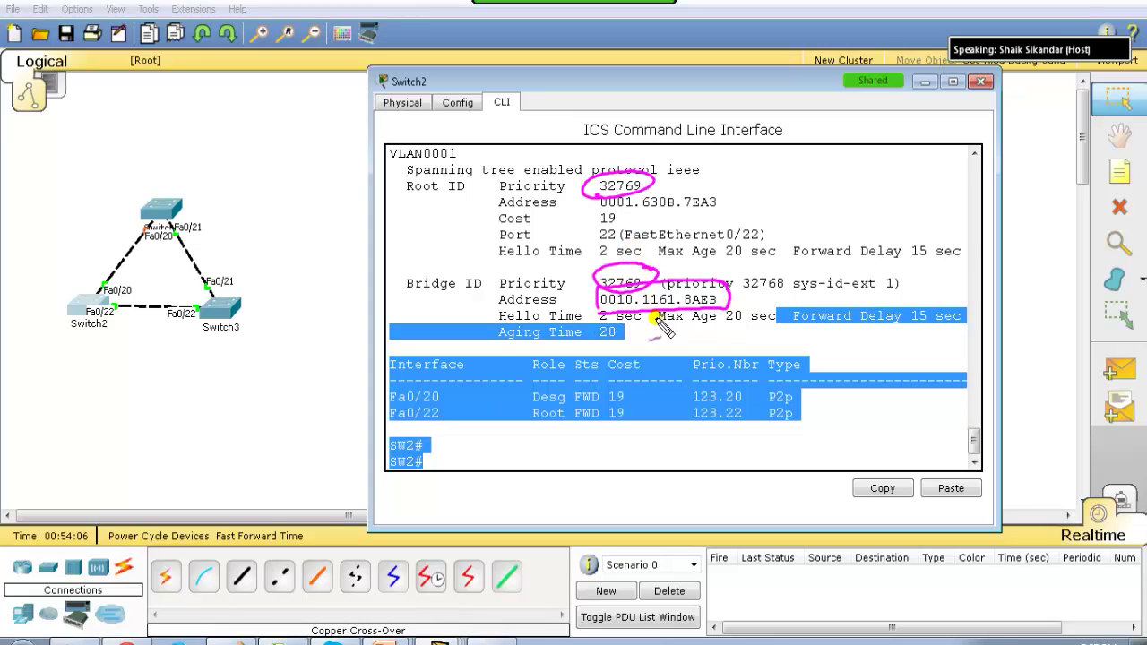
{"action": "mouse_move", "coordinate": [598, 224]}
{"action": "left_mouse_down"}
{"action": "mouse_move", "coordinate": [594, 190]}
{"action": "mouse_move", "coordinate": [727, 184]}
{"action": "mouse_move", "coordinate": [709, 209]}
{"action": "mouse_move", "coordinate": [584, 218]}
{"action": "left_mouse_up"}
{"action": "left_click_drag", "start_coordinate": [761, 182], "coordinate": [800, 190]}
{"action": "left_click_drag", "start_coordinate": [807, 170], "coordinate": [806, 191]}
{"action": "mouse_move", "coordinate": [768, 274]}
{"action": "left_mouse_down"}
{"action": "mouse_move", "coordinate": [767, 285]}
{"action": "mouse_move", "coordinate": [799, 283]}
{"action": "left_mouse_up"}
{"action": "left_click_drag", "start_coordinate": [811, 266], "coordinate": [812, 268]}
{"action": "left_click_drag", "start_coordinate": [462, 199], "coordinate": [496, 188]}
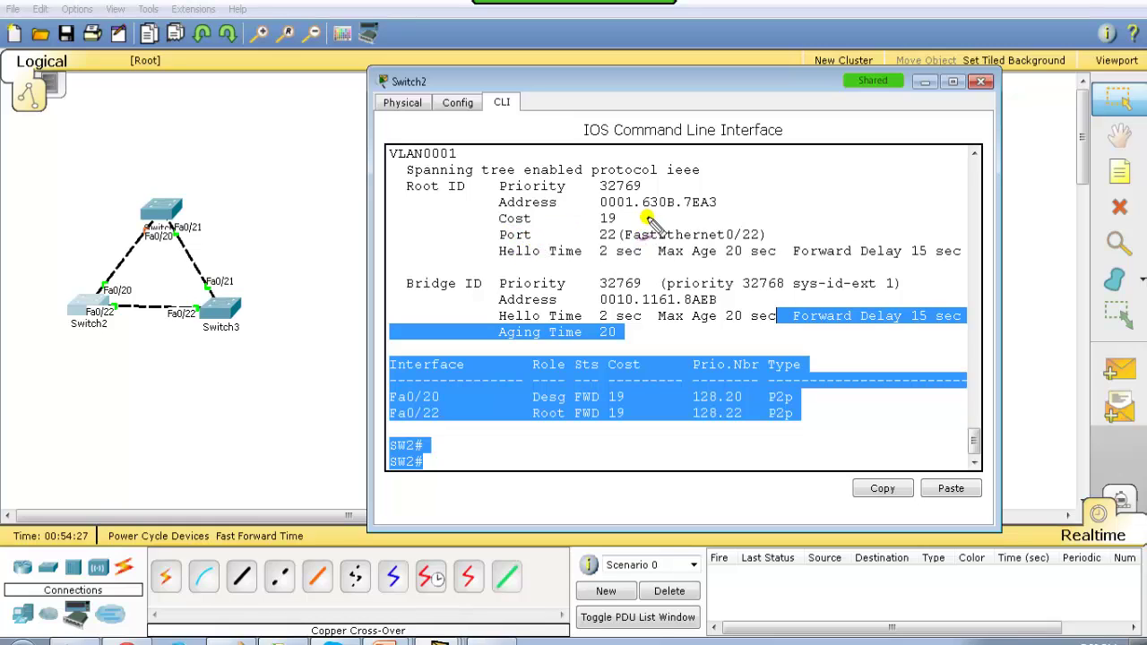
Mark the root address and port 22 in Switch2's output, and sketch a chain of switches leading from Switch2 to the root
{"action": "left_click_drag", "start_coordinate": [647, 215], "coordinate": [708, 213]}
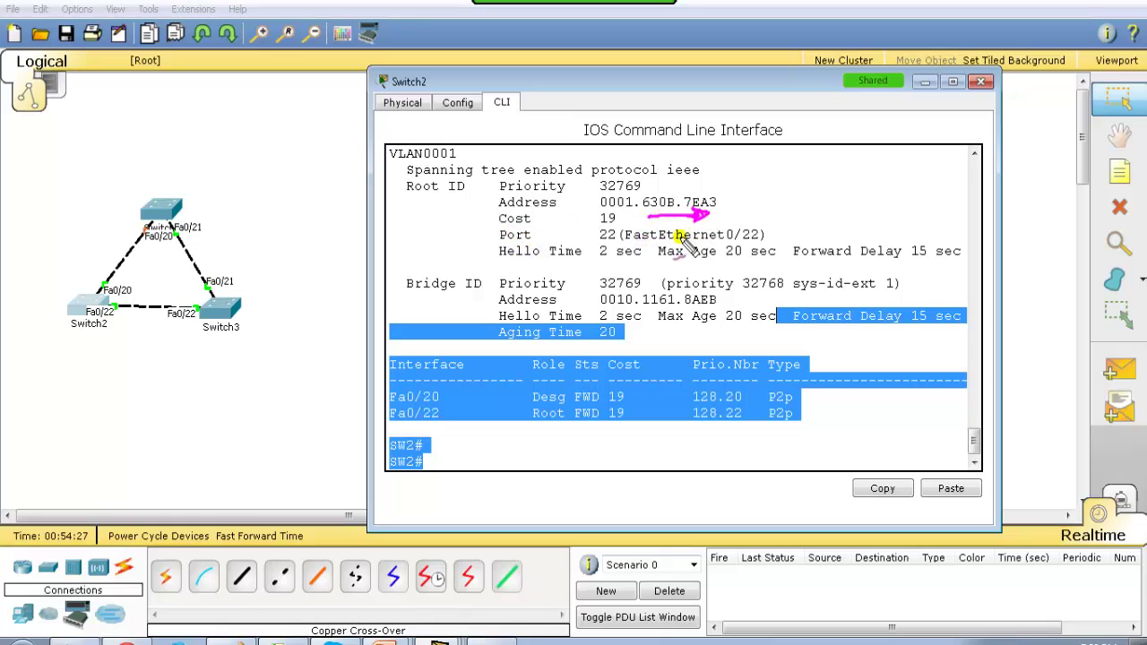
{"action": "left_click_drag", "start_coordinate": [589, 274], "coordinate": [596, 278]}
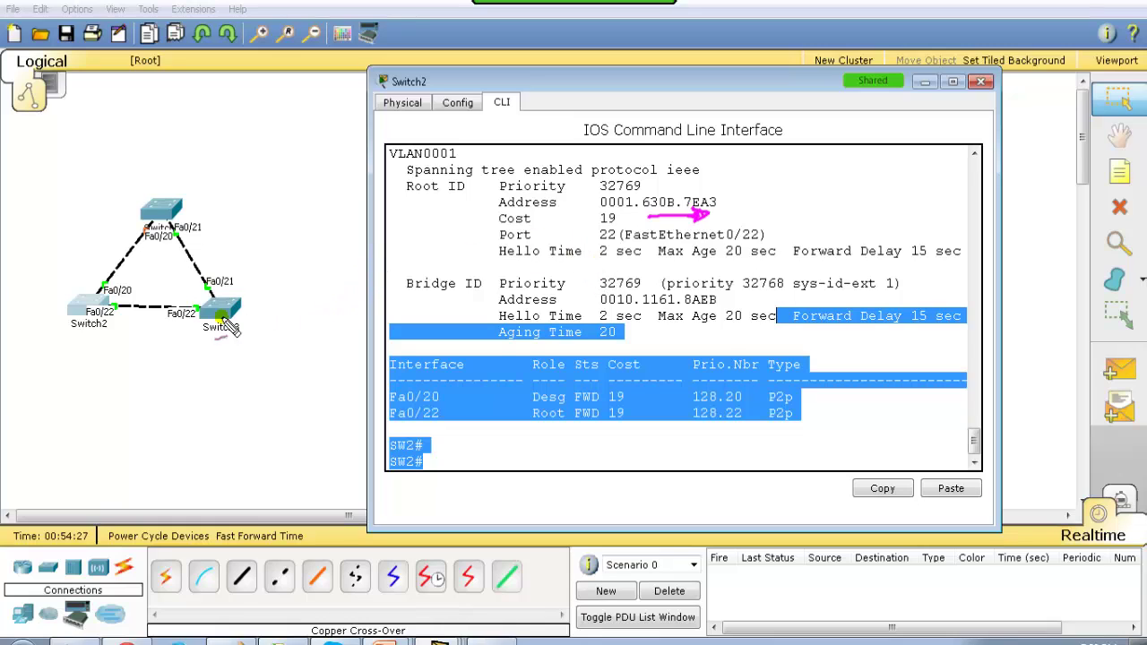
{"action": "mouse_move", "coordinate": [605, 226]}
{"action": "left_mouse_down"}
{"action": "mouse_move", "coordinate": [634, 234]}
{"action": "mouse_move", "coordinate": [618, 218]}
{"action": "mouse_move", "coordinate": [589, 235]}
{"action": "mouse_move", "coordinate": [602, 244]}
{"action": "left_mouse_up"}
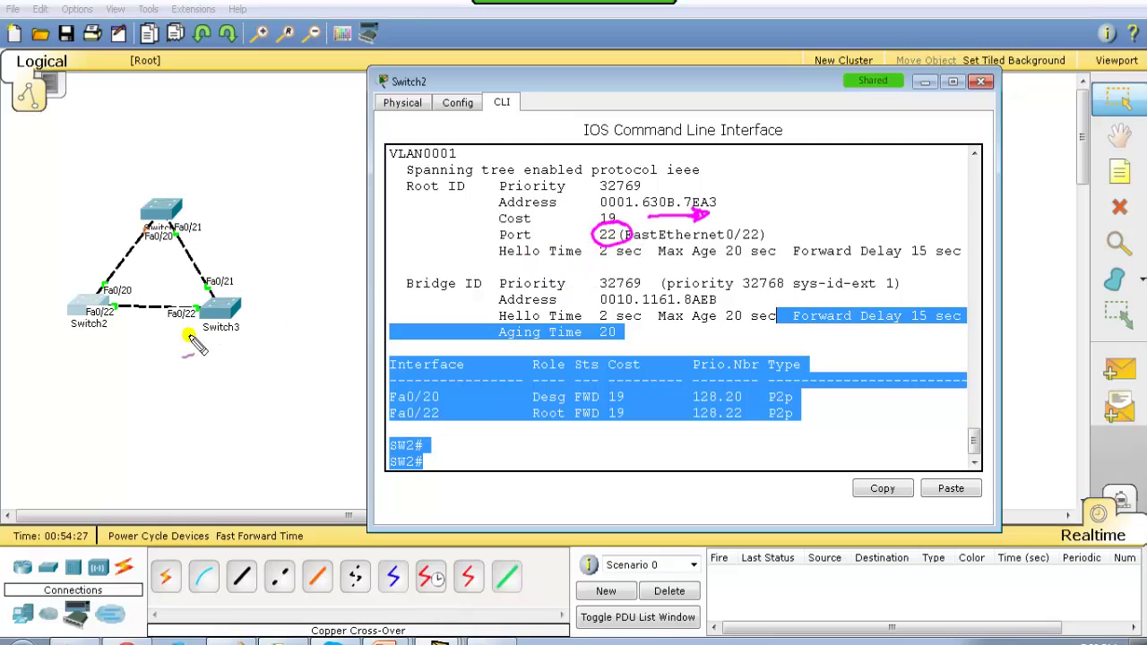
{"action": "left_click_drag", "start_coordinate": [627, 242], "coordinate": [728, 228]}
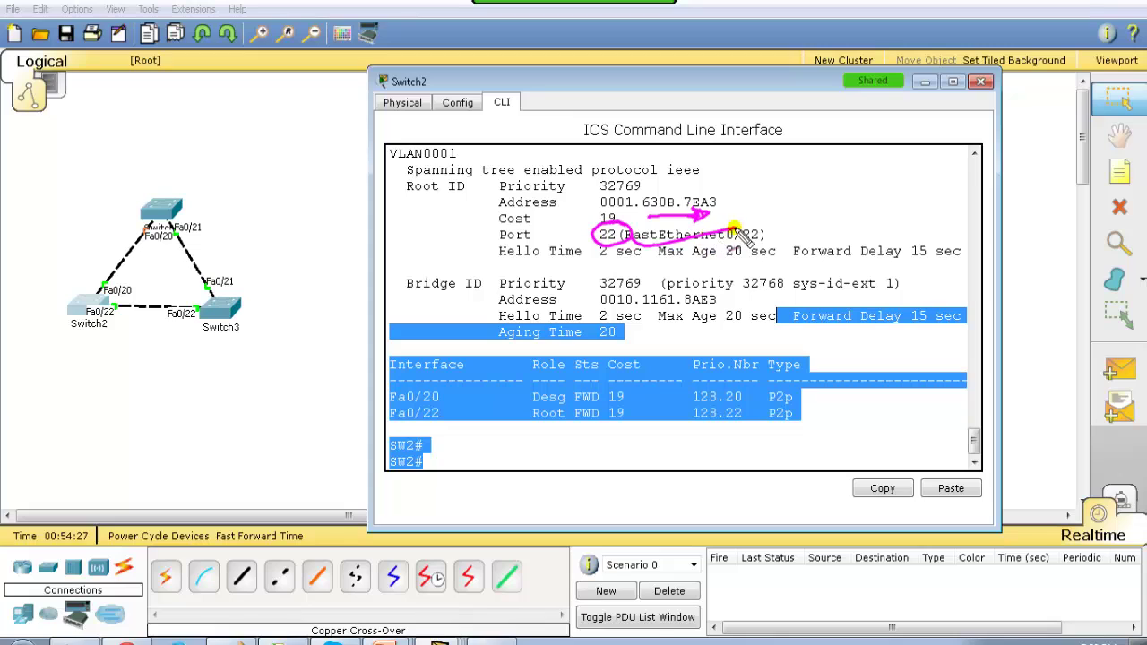
{"action": "mouse_move", "coordinate": [104, 325]}
{"action": "left_mouse_down"}
{"action": "mouse_move", "coordinate": [129, 339]}
{"action": "mouse_move", "coordinate": [183, 317]}
{"action": "mouse_move", "coordinate": [183, 369]}
{"action": "mouse_move", "coordinate": [229, 344]}
{"action": "mouse_move", "coordinate": [180, 374]}
{"action": "mouse_move", "coordinate": [288, 339]}
{"action": "mouse_move", "coordinate": [330, 359]}
{"action": "mouse_move", "coordinate": [338, 345]}
{"action": "mouse_move", "coordinate": [397, 340]}
{"action": "mouse_move", "coordinate": [393, 360]}
{"action": "mouse_move", "coordinate": [443, 329]}
{"action": "mouse_move", "coordinate": [393, 364]}
{"action": "mouse_move", "coordinate": [408, 330]}
{"action": "mouse_move", "coordinate": [400, 315]}
{"action": "mouse_move", "coordinate": [453, 305]}
{"action": "left_mouse_up"}
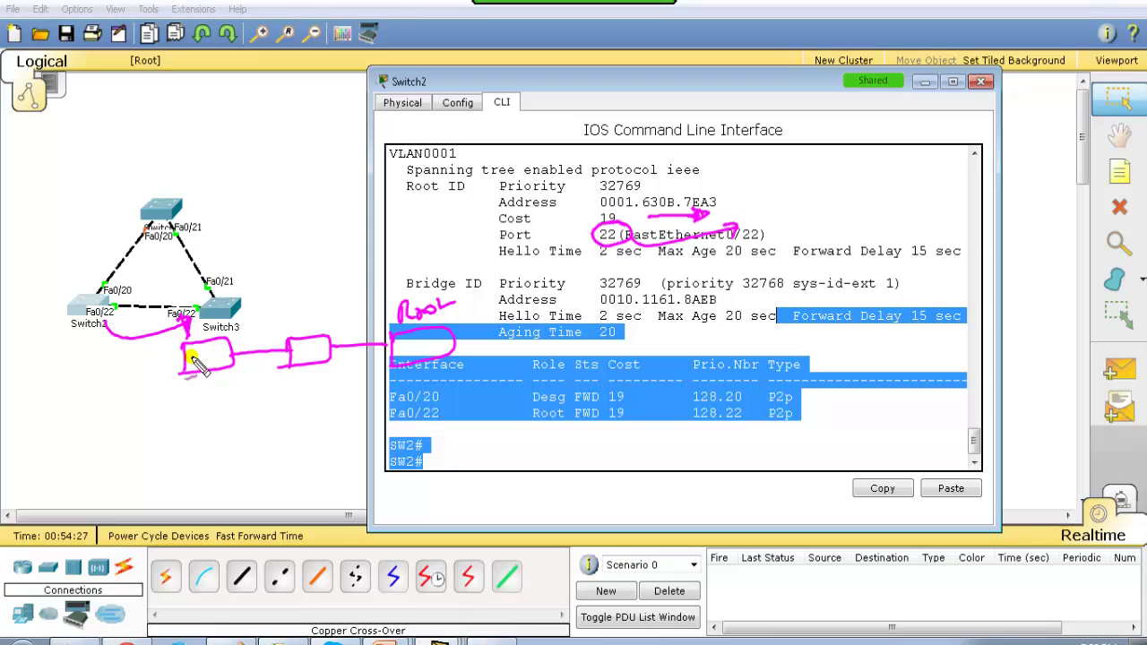
{"action": "left_click_drag", "start_coordinate": [127, 338], "coordinate": [190, 320]}
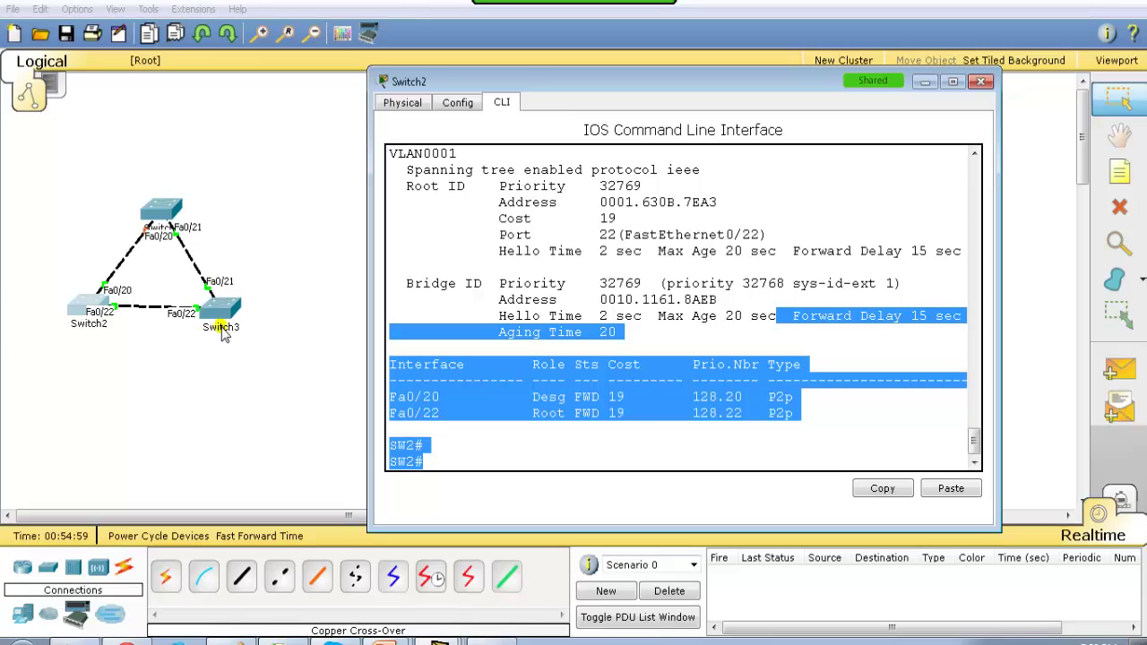
Bring up Switch3's command line and widen its window to show the full lines
{"action": "left_click", "coordinate": [632, 413]}
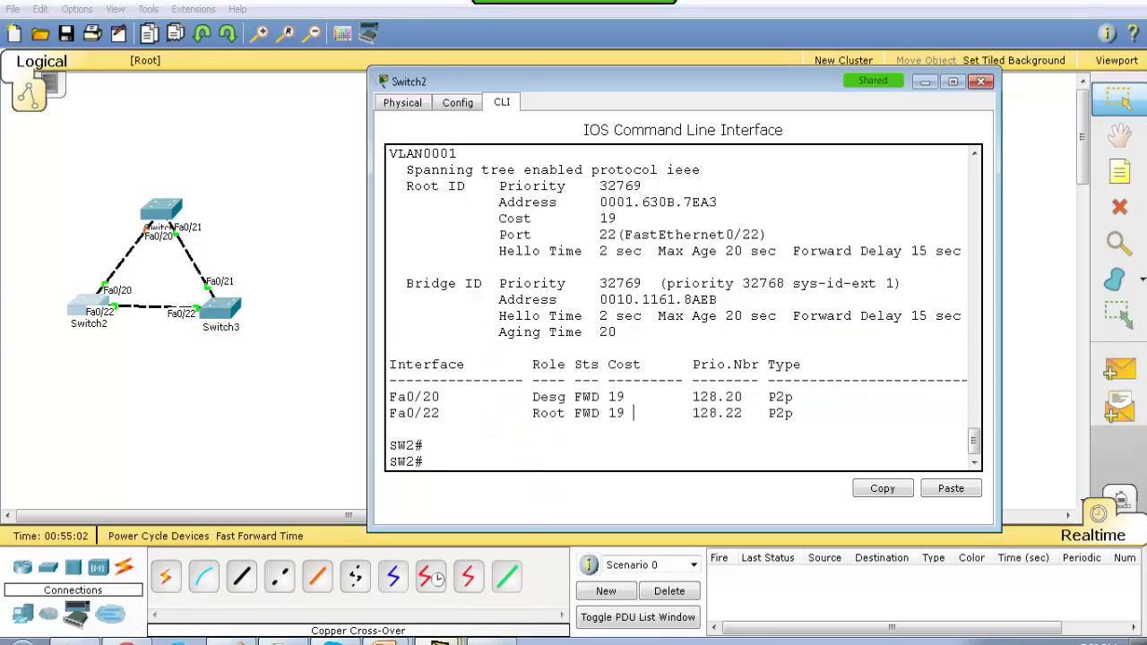
{"action": "mouse_move", "coordinate": [439, 641]}
{"action": "left_click", "coordinate": [439, 613]}
{"action": "left_click_drag", "start_coordinate": [476, 108], "coordinate": [501, 77]}
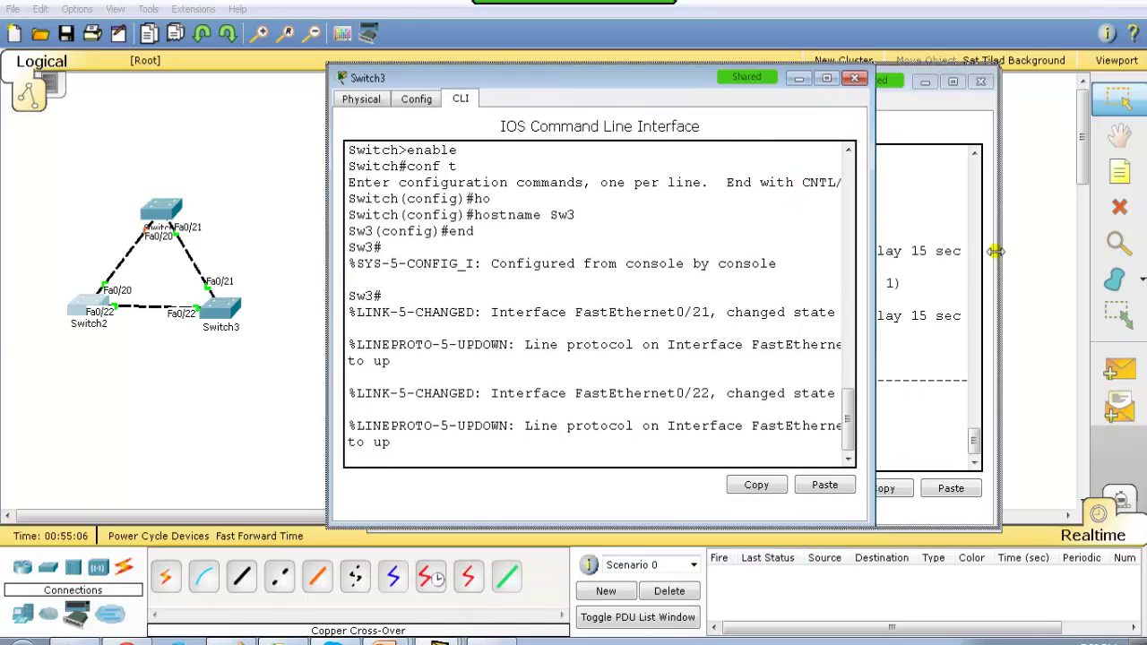
{"action": "left_click_drag", "start_coordinate": [871, 247], "coordinate": [997, 248]}
Run "enable" and "sh spanning-tree" on Switch3, and highlight the line below the Root ID address
{"action": "key", "text": "Return"}
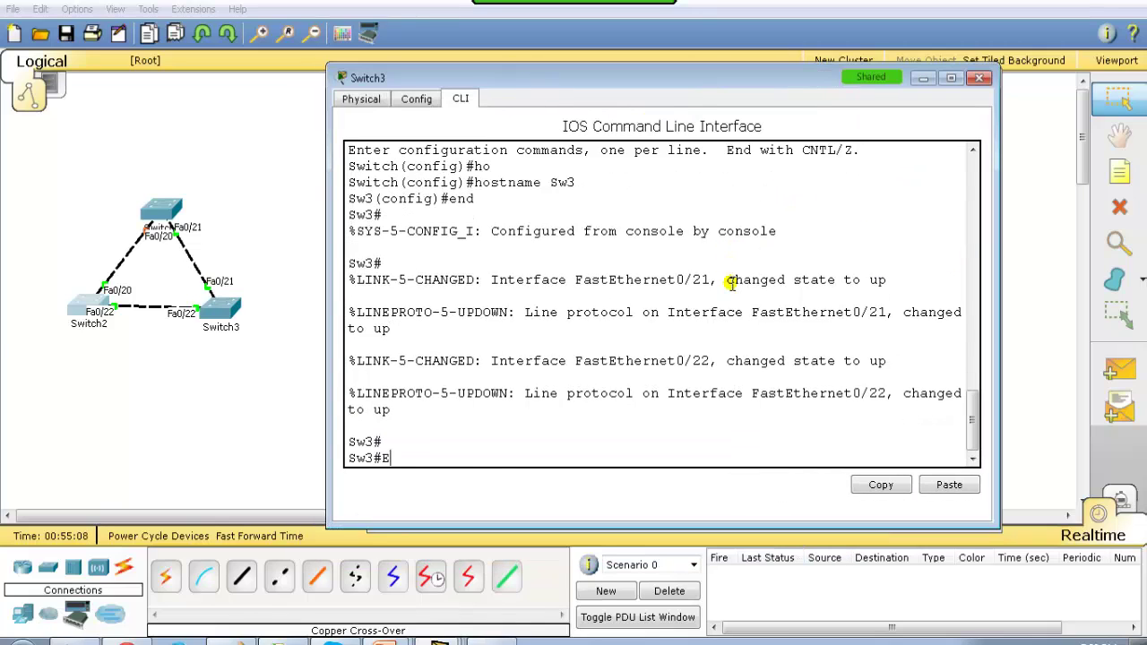
{"action": "type", "text": "EN"}
{"action": "key", "text": "Tab"}
{"action": "key", "text": "Return"}
{"action": "type", "text": "SH "}
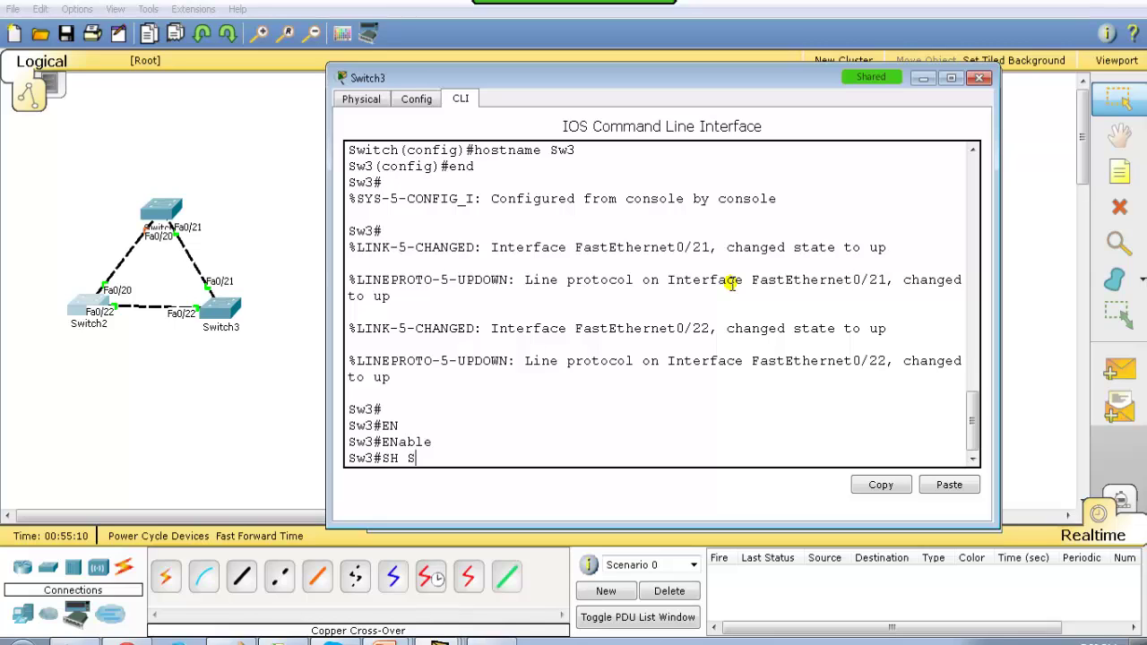
{"action": "type", "text": "S"}
{"action": "key", "text": "Tab"}
{"action": "type", "text": "P"}
{"action": "key", "text": "Tab"}
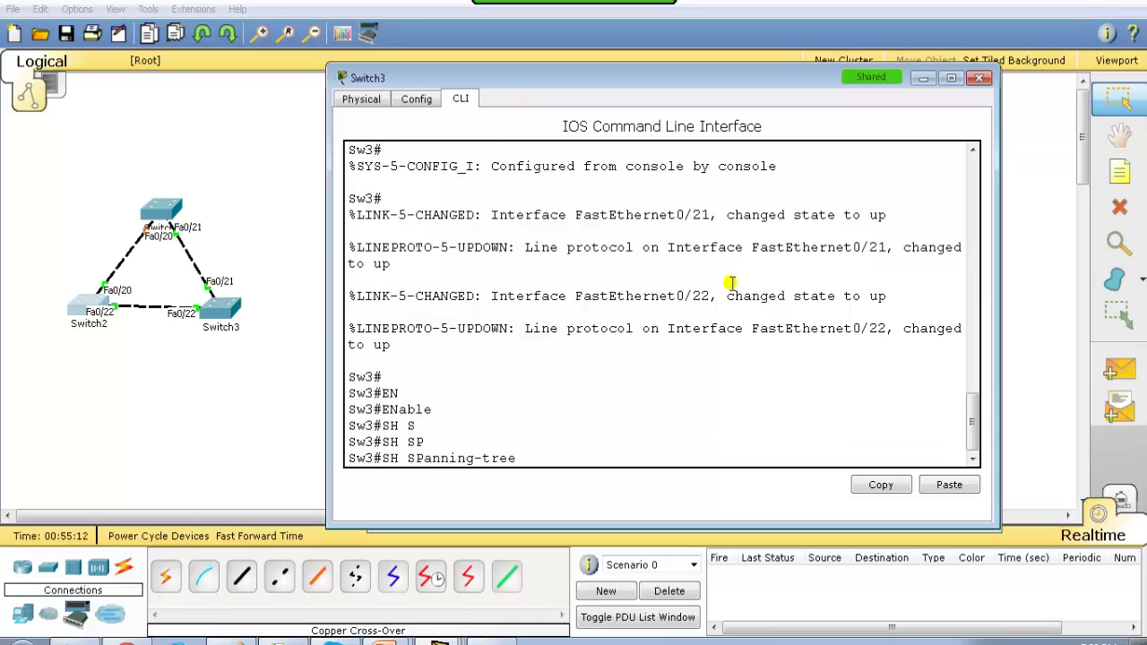
{"action": "key", "text": "Return"}
{"action": "left_click_drag", "start_coordinate": [440, 250], "coordinate": [655, 252]}
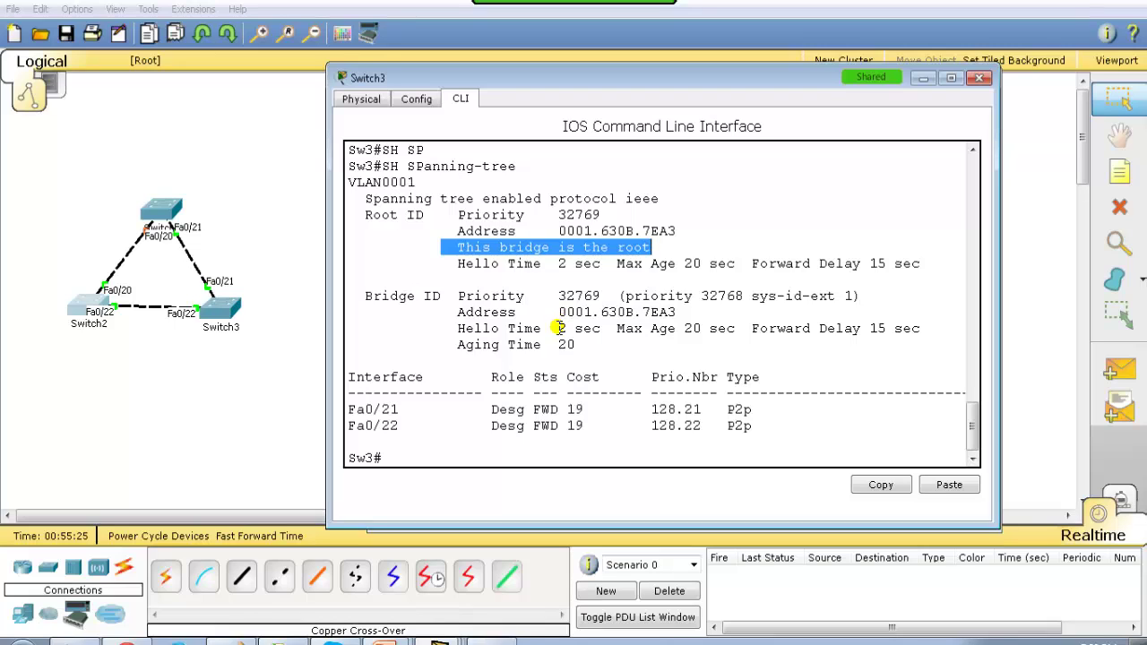
Run "sh version" on Switch3 and highlight the base Ethernet MAC address in the output
{"action": "type", "text": "er"}
{"action": "key", "text": "Tab"}
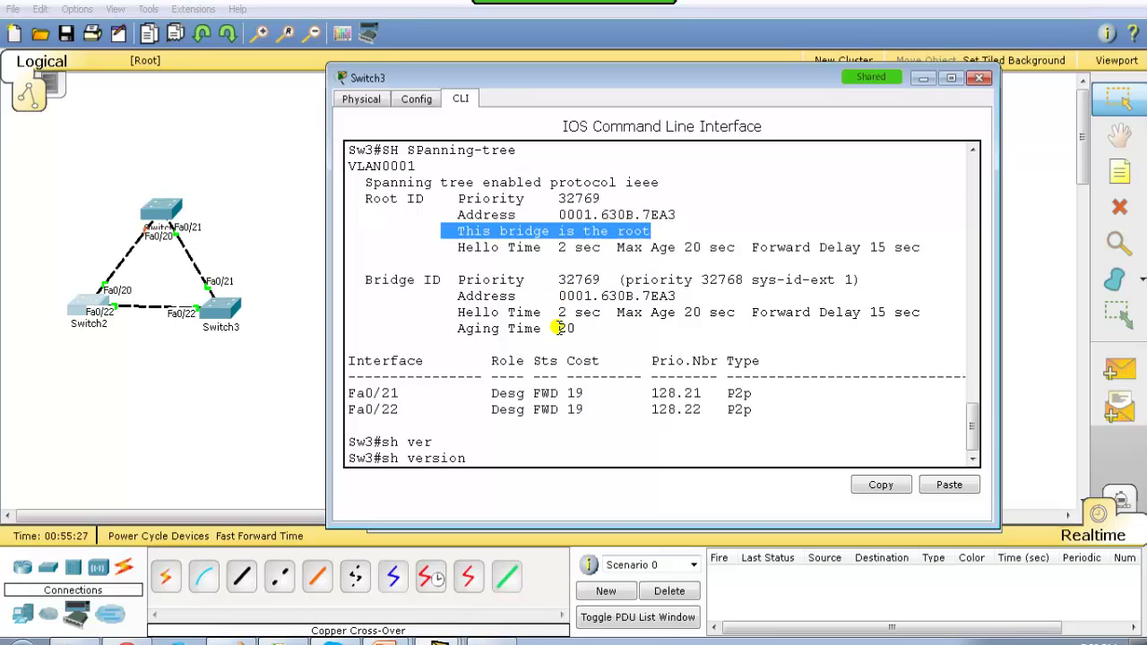
{"action": "key", "text": "Return"}
{"action": "left_click_drag", "start_coordinate": [551, 330], "coordinate": [728, 329]}
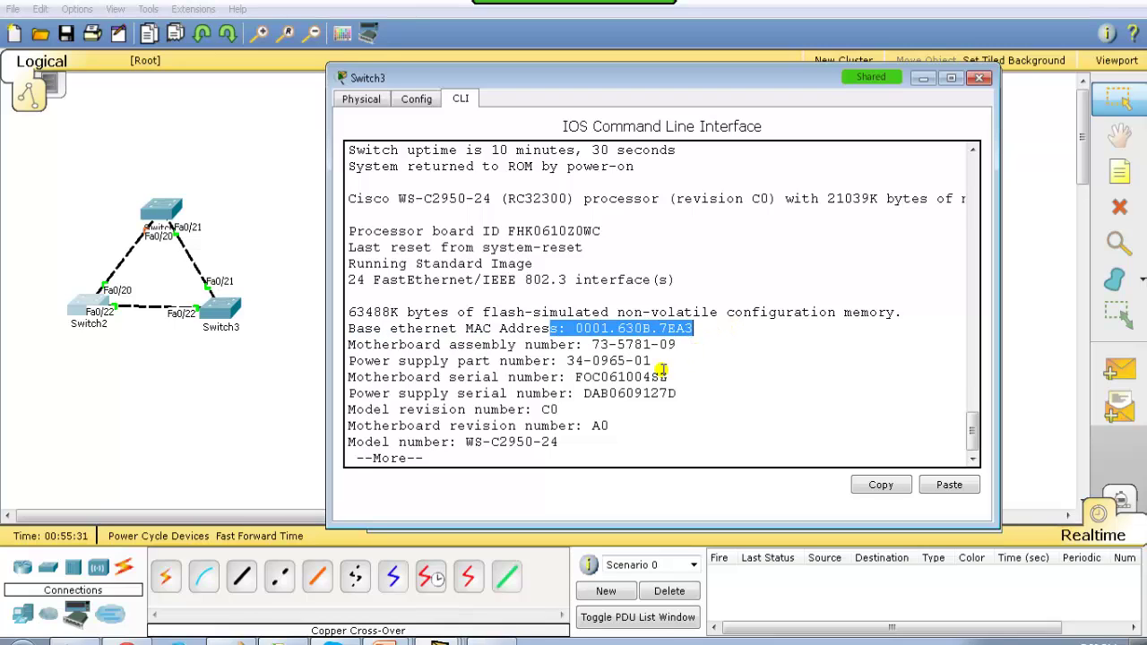
Run "sh spanning-tree" on Switch3 and highlight the Bridge ID address line in the output
{"action": "key", "text": "space"}
{"action": "type", "text": "sh spanning-tree"}
{"action": "key", "text": "Tab"}
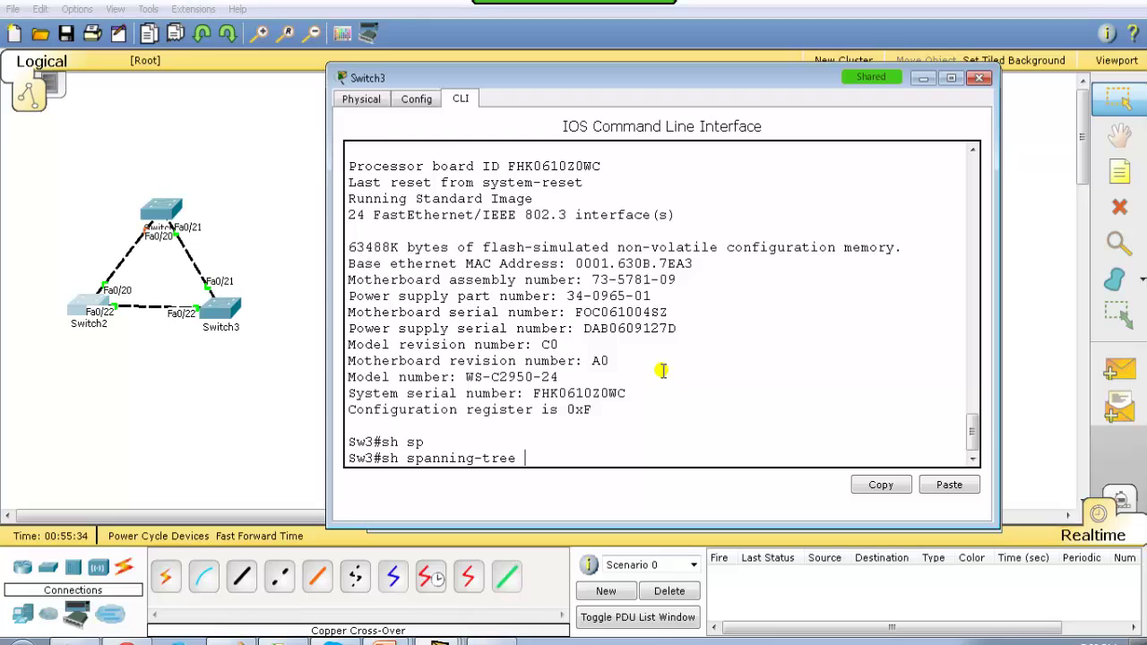
{"action": "key", "text": "Return"}
{"action": "left_click_drag", "start_coordinate": [446, 307], "coordinate": [681, 314]}
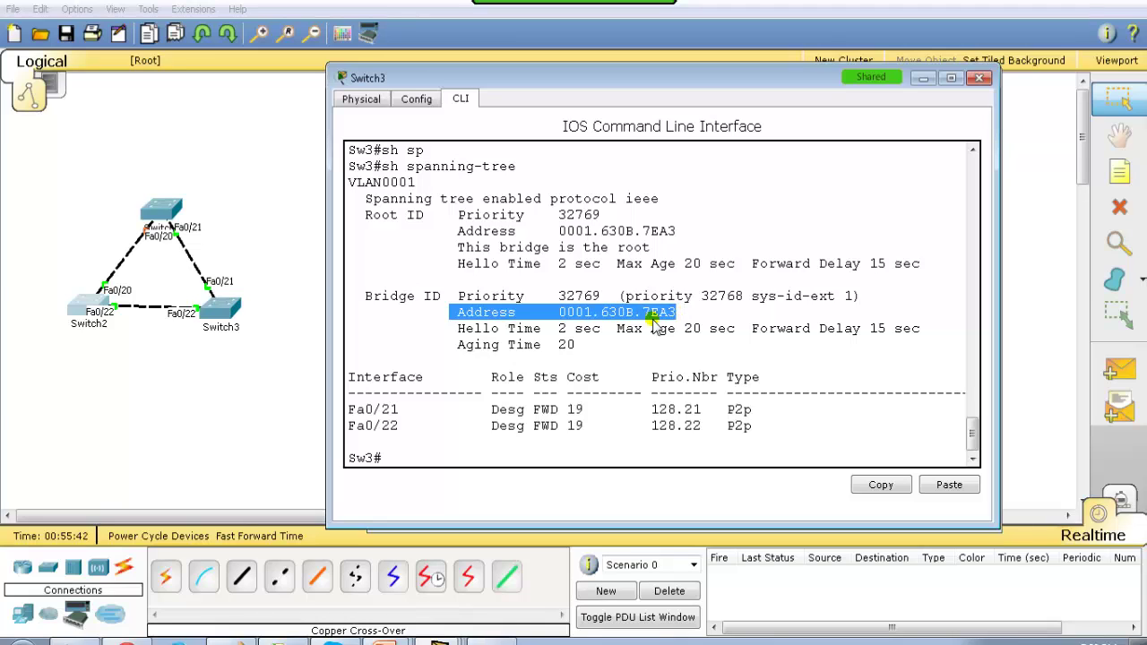
{"action": "left_click", "coordinate": [487, 313]}
{"action": "left_click_drag", "start_coordinate": [464, 311], "coordinate": [663, 314]}
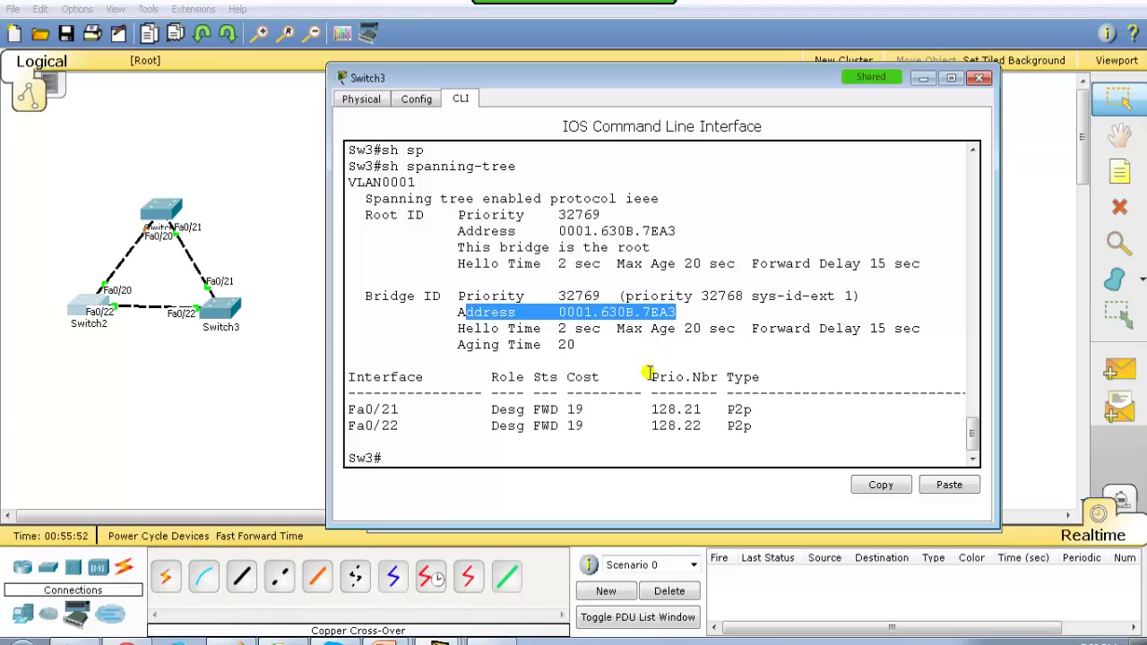
Highlight the Max Age and Forward Delay timers under the Bridge ID in Switch3's output
{"action": "left_click", "coordinate": [500, 400]}
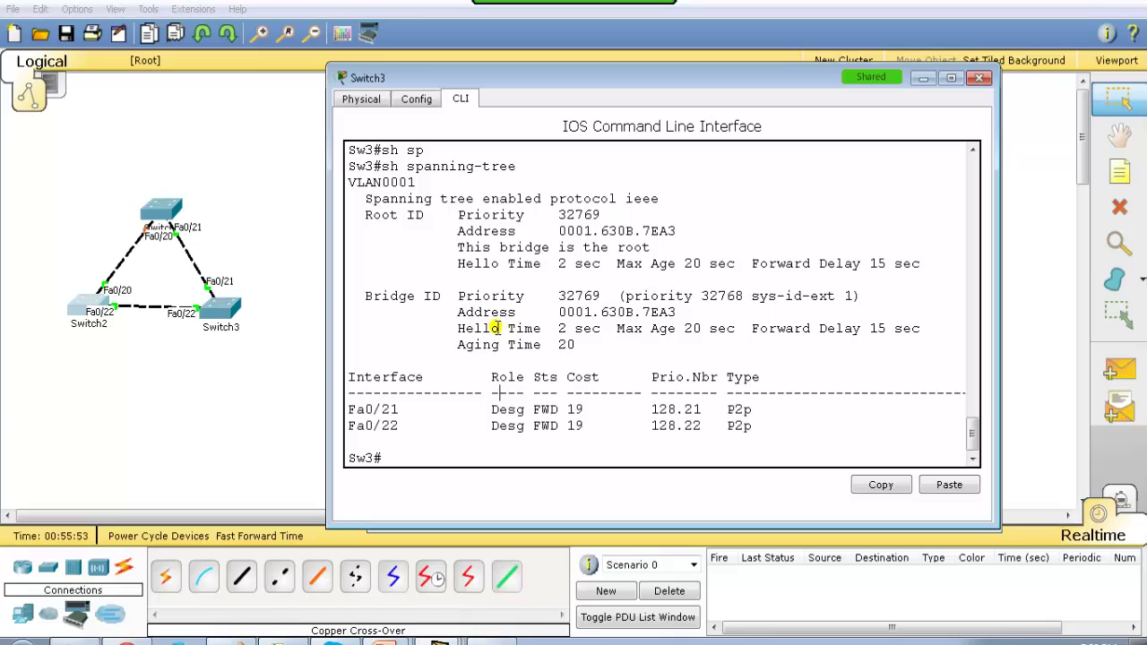
{"action": "left_click_drag", "start_coordinate": [447, 329], "coordinate": [722, 331]}
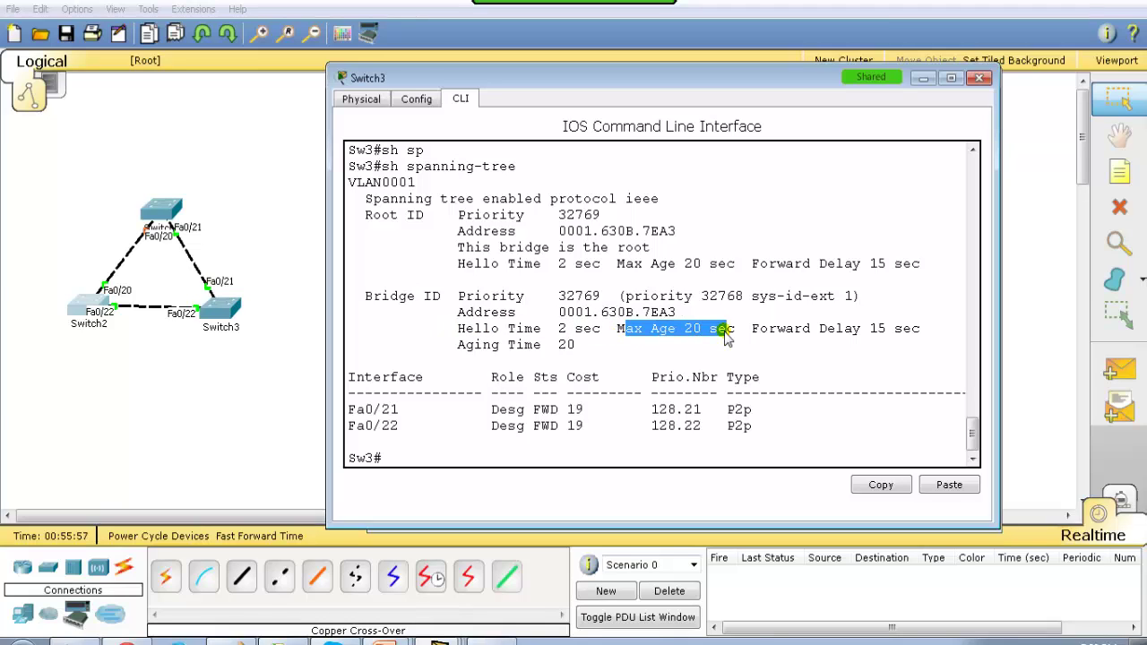
{"action": "left_click", "coordinate": [731, 341]}
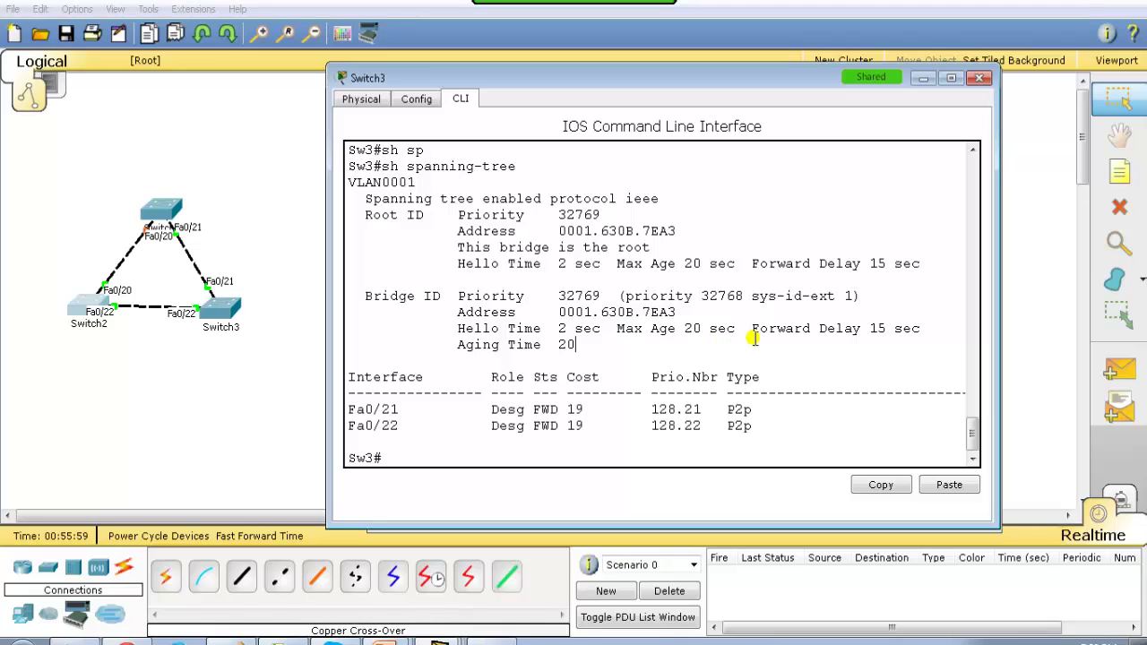
{"action": "left_click_drag", "start_coordinate": [777, 329], "coordinate": [937, 328]}
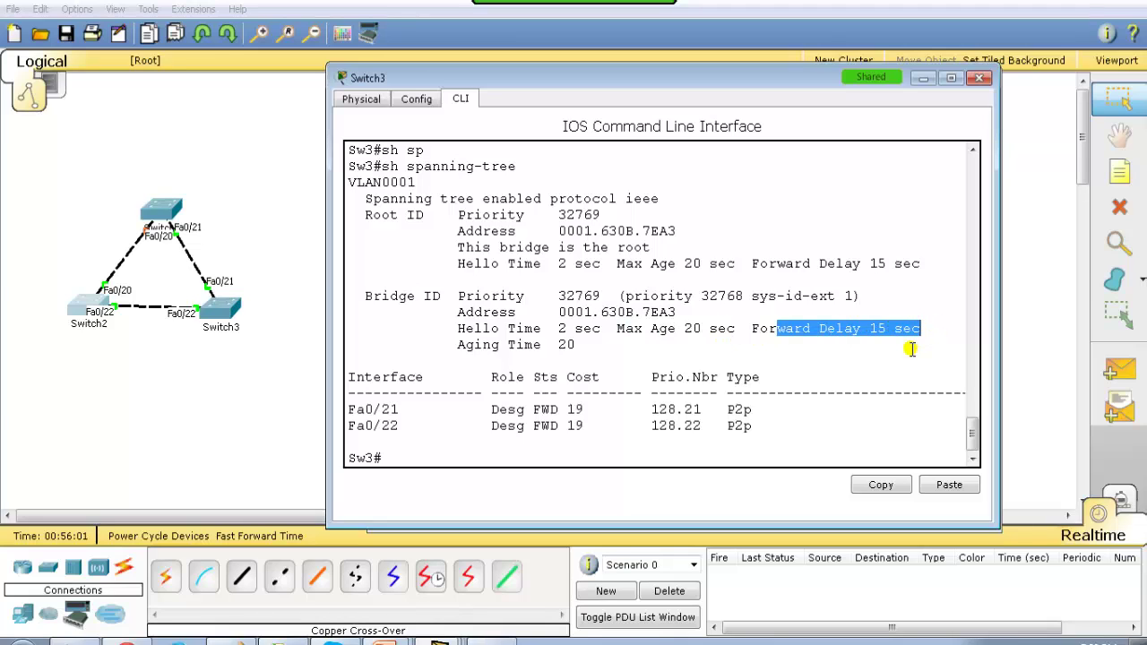
{"action": "left_click", "coordinate": [499, 343]}
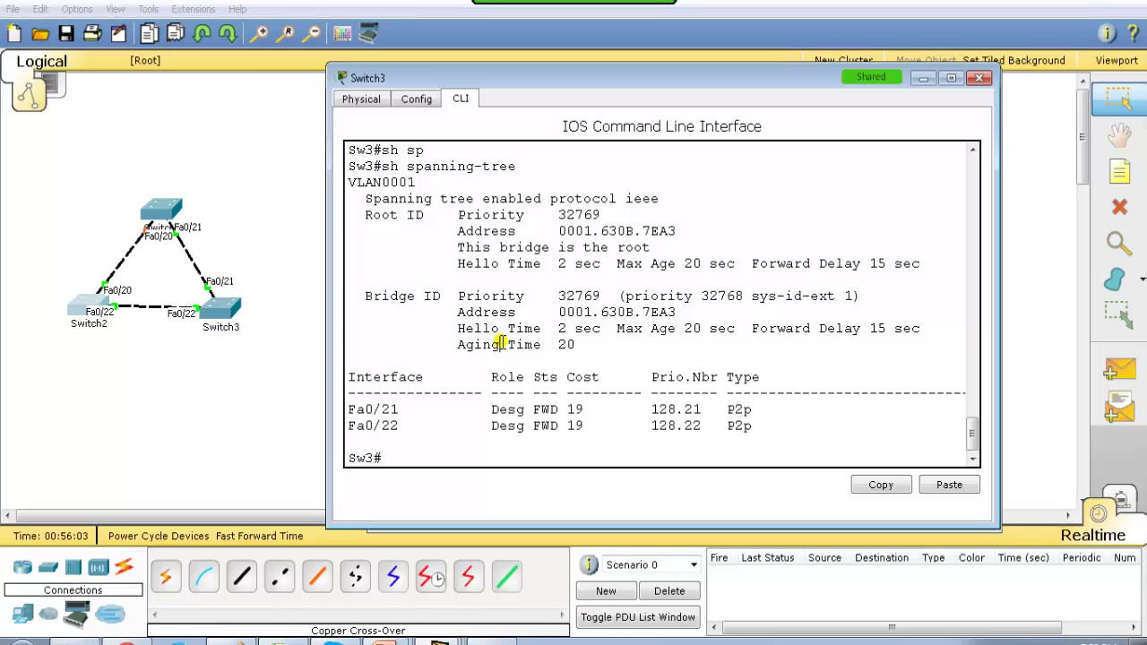
Highlight Switch3's two interface rows, circle their roles, states and types, and label Switch3 as the root bridge in the topology
{"action": "left_click_drag", "start_coordinate": [360, 411], "coordinate": [609, 424]}
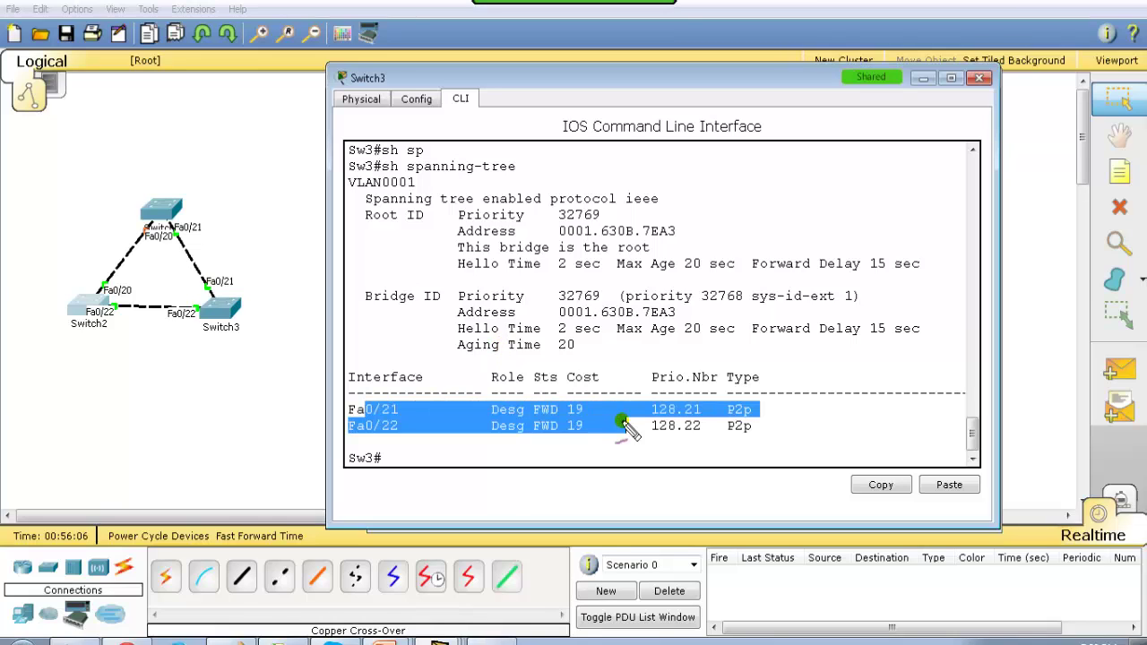
{"action": "mouse_move", "coordinate": [560, 394]}
{"action": "left_mouse_down"}
{"action": "mouse_move", "coordinate": [471, 413]}
{"action": "mouse_move", "coordinate": [537, 391]}
{"action": "left_mouse_up"}
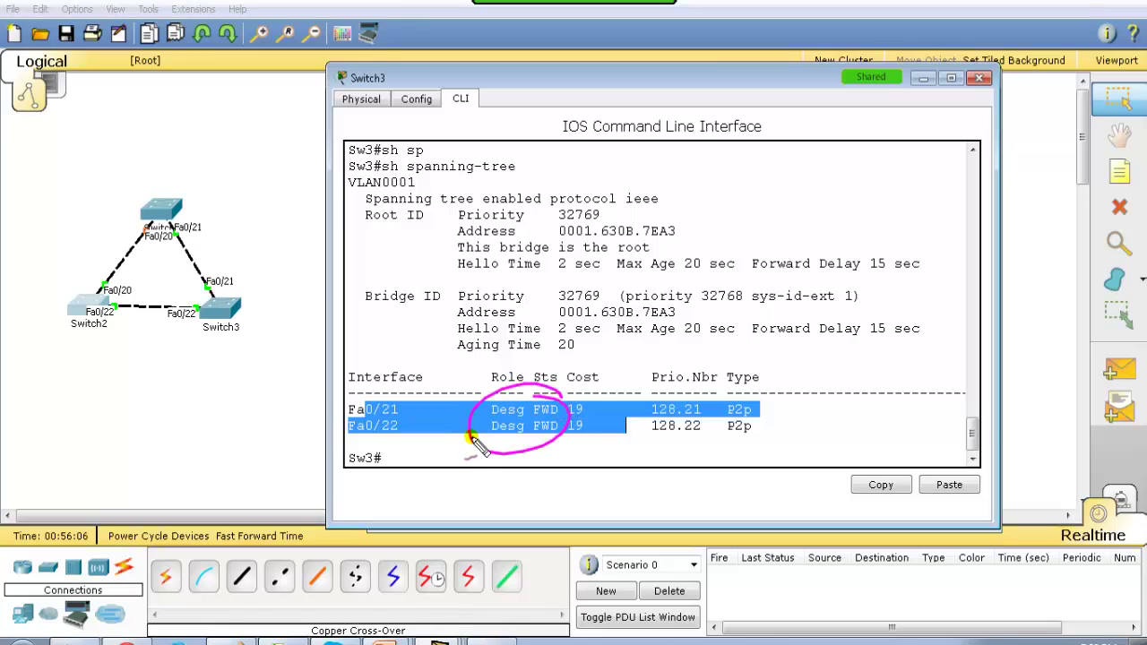
{"action": "mouse_move", "coordinate": [229, 297]}
{"action": "left_mouse_down"}
{"action": "mouse_move", "coordinate": [215, 289]}
{"action": "mouse_move", "coordinate": [226, 352]}
{"action": "mouse_move", "coordinate": [272, 334]}
{"action": "mouse_move", "coordinate": [267, 348]}
{"action": "mouse_move", "coordinate": [324, 307]}
{"action": "left_mouse_up"}
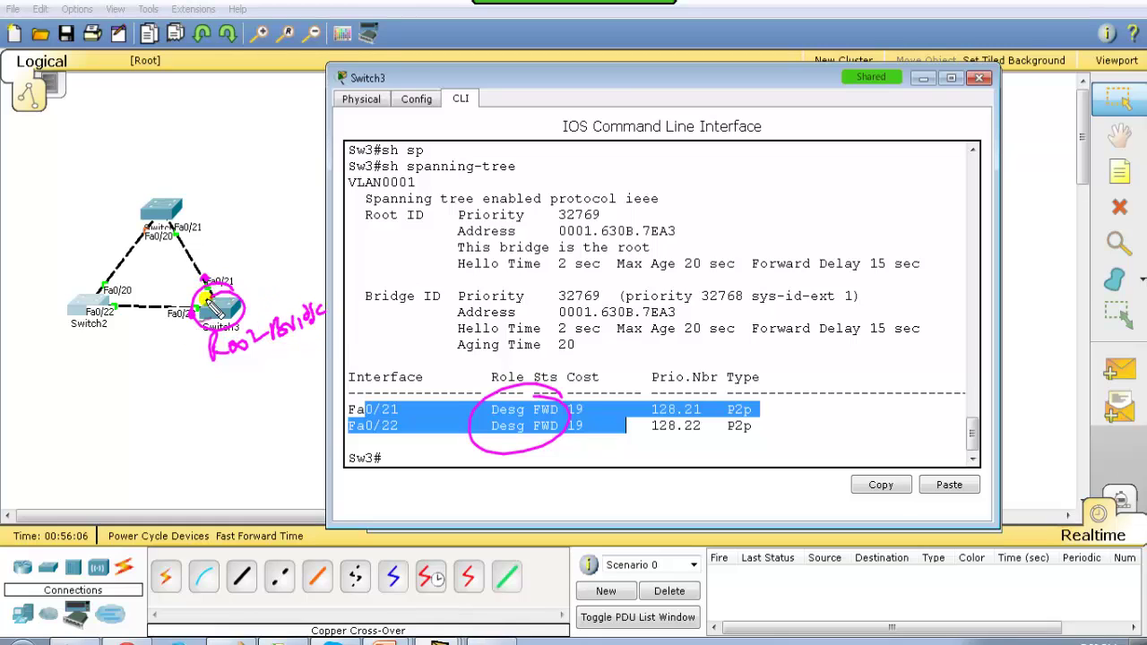
{"action": "mouse_move", "coordinate": [520, 444]}
{"action": "left_mouse_down"}
{"action": "mouse_move", "coordinate": [517, 480]}
{"action": "mouse_move", "coordinate": [548, 473]}
{"action": "left_mouse_up"}
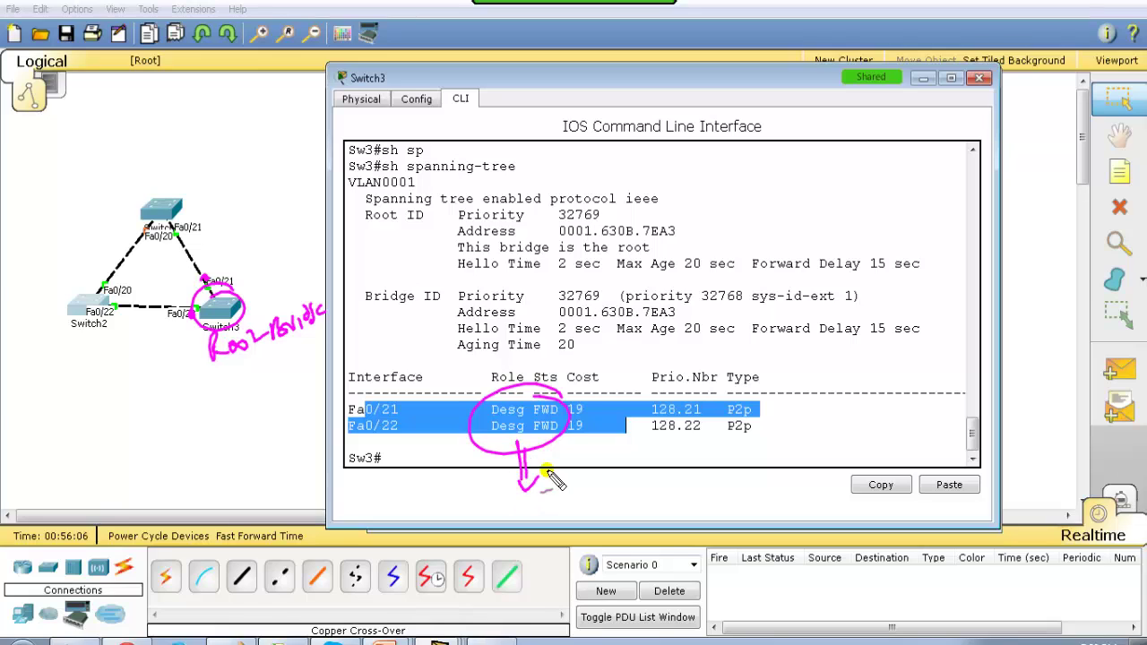
{"action": "mouse_move", "coordinate": [735, 430]}
{"action": "left_mouse_down"}
{"action": "mouse_move", "coordinate": [759, 403]}
{"action": "mouse_move", "coordinate": [723, 404]}
{"action": "mouse_move", "coordinate": [751, 419]}
{"action": "left_mouse_up"}
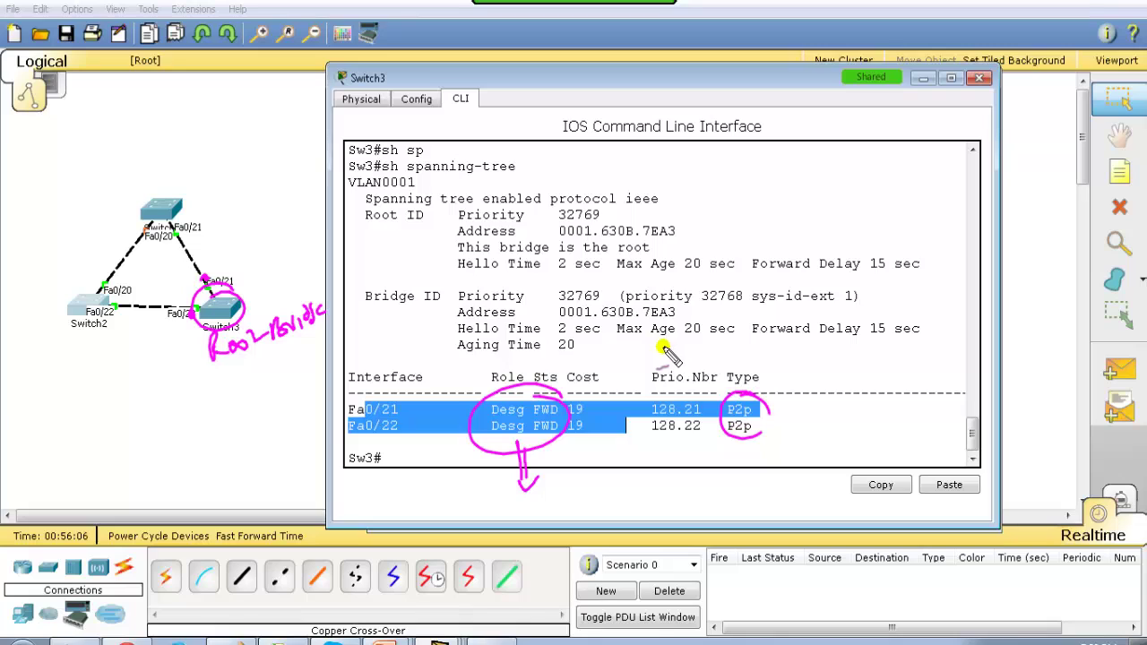
{"action": "left_click_drag", "start_coordinate": [757, 399], "coordinate": [796, 380]}
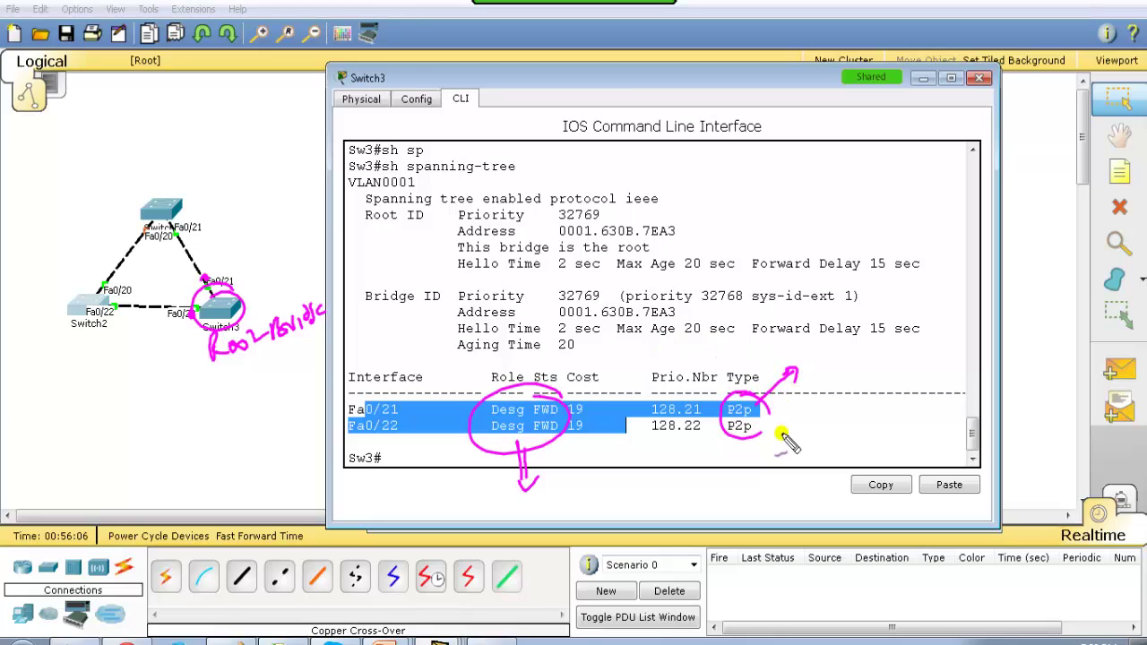
{"action": "mouse_move", "coordinate": [731, 472]}
{"action": "left_mouse_down"}
{"action": "mouse_move", "coordinate": [804, 457]}
{"action": "mouse_move", "coordinate": [817, 445]}
{"action": "mouse_move", "coordinate": [849, 452]}
{"action": "left_mouse_up"}
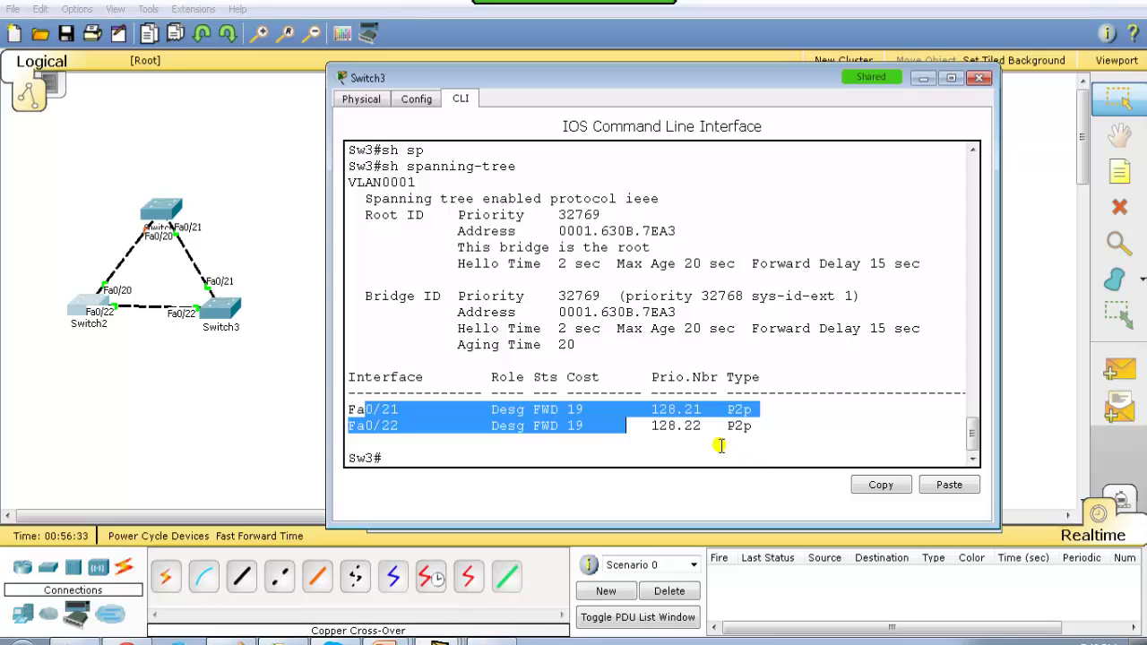
Bring up Switch2's command line and run "sh spanning-tree" again
{"action": "left_click", "coordinate": [477, 377]}
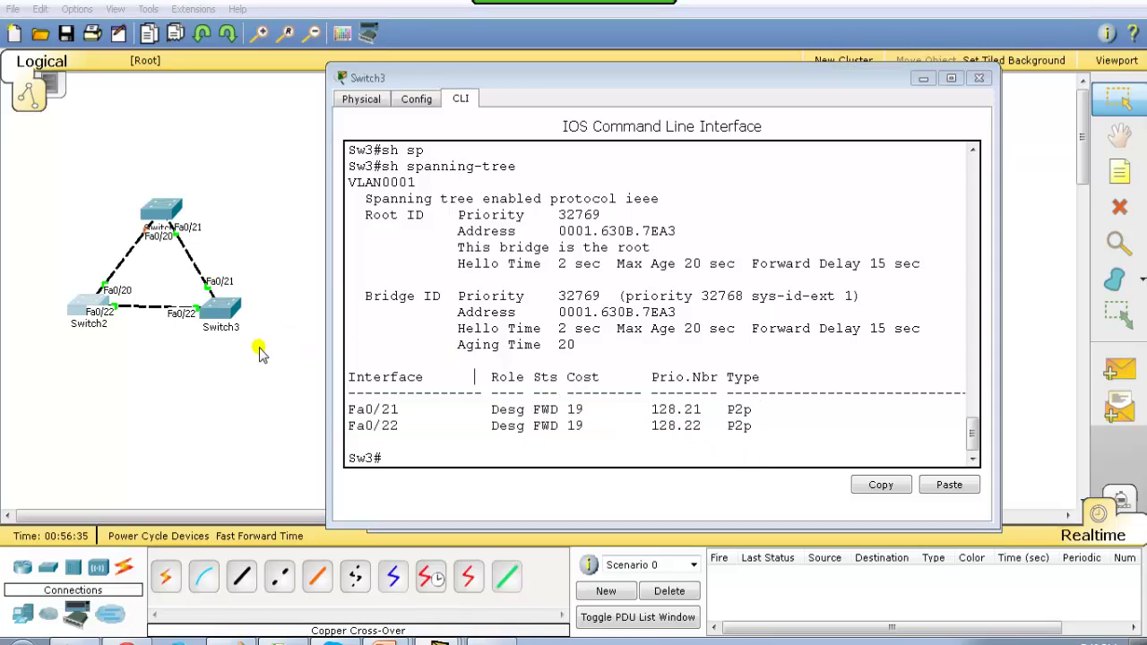
{"action": "left_click", "coordinate": [258, 350]}
{"action": "left_click", "coordinate": [91, 321]}
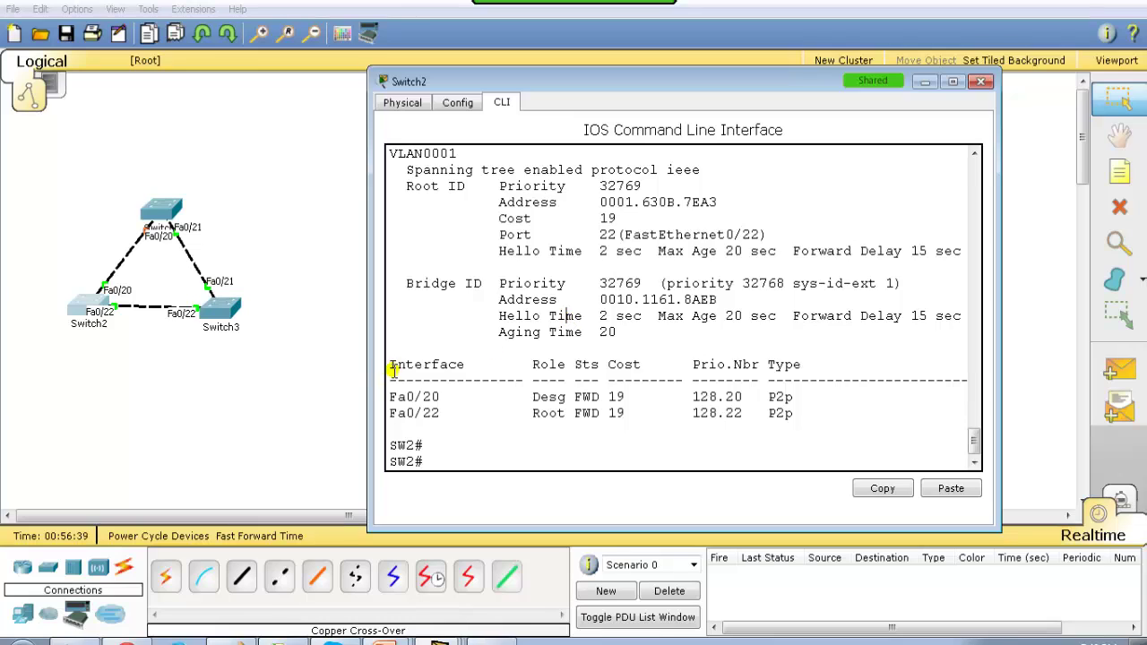
{"action": "left_click", "coordinate": [309, 403]}
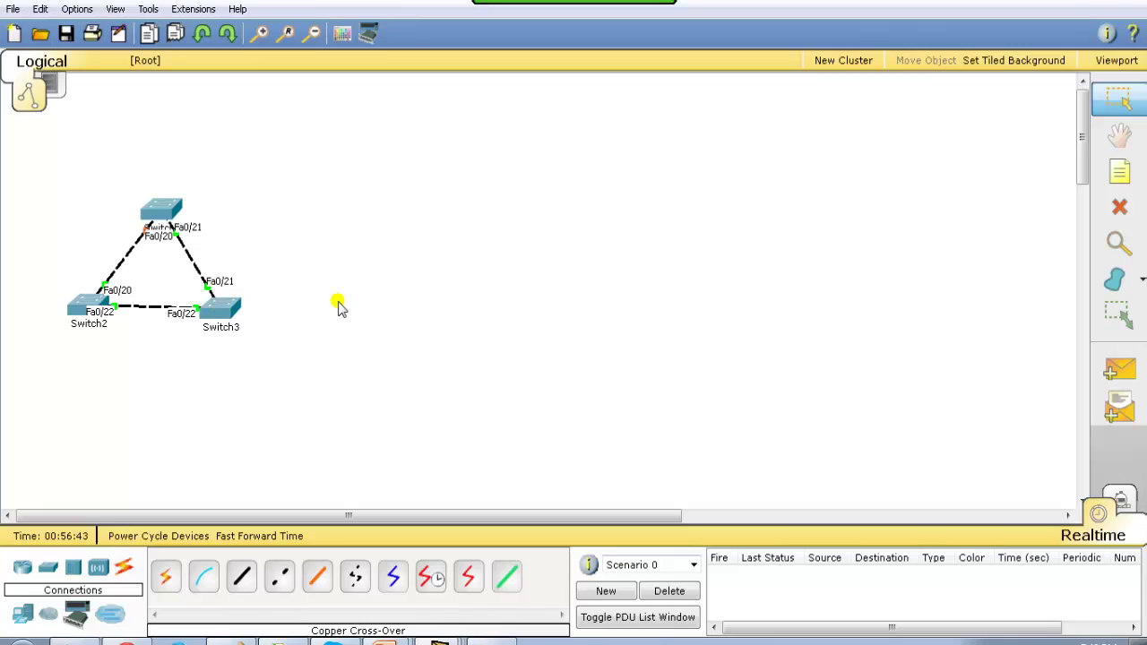
{"action": "left_click", "coordinate": [77, 309]}
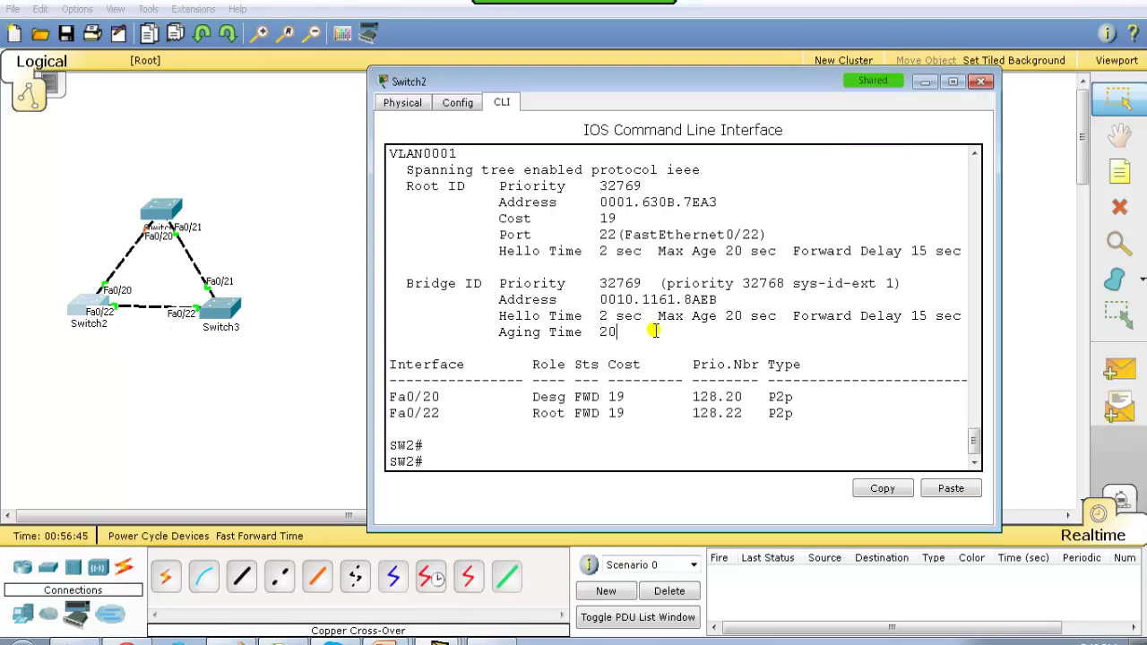
{"action": "key", "text": "Return"}
{"action": "key", "text": "Return"}
{"action": "type", "text": "sh sp"}
{"action": "key", "text": "Tab"}
{"action": "key", "text": "Return"}
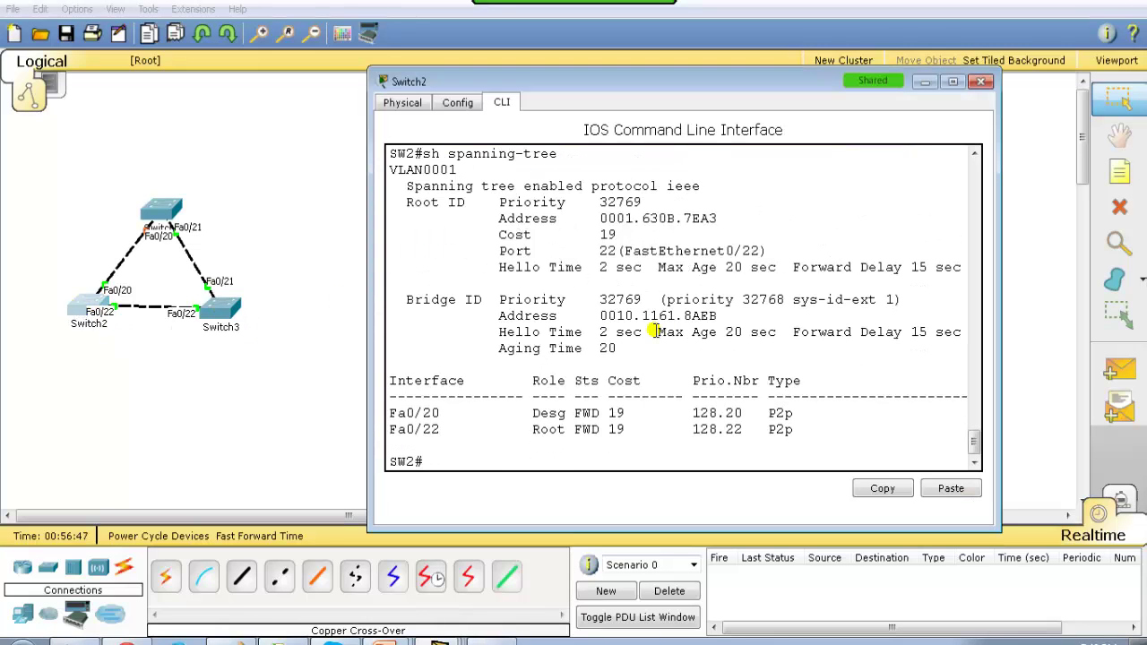
Highlight Switch2's Fa0/22 row and sketch its two paths to the root, with costs 19 and 38, over the topology
{"action": "left_click_drag", "start_coordinate": [421, 431], "coordinate": [652, 431]}
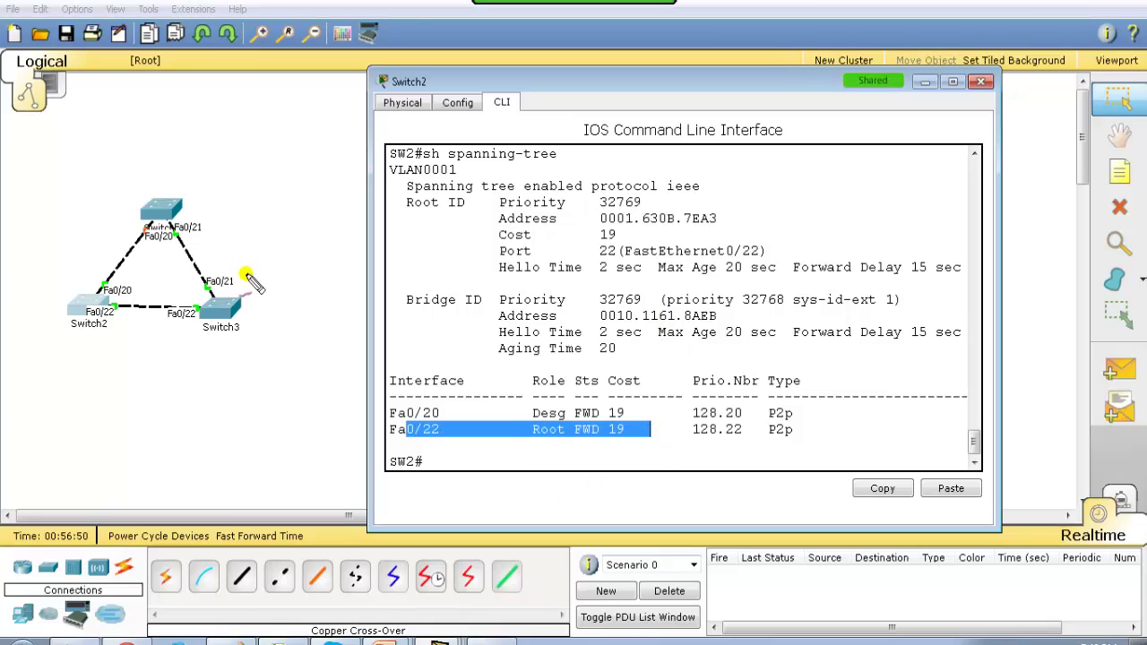
{"action": "left_click_drag", "start_coordinate": [205, 341], "coordinate": [253, 330]}
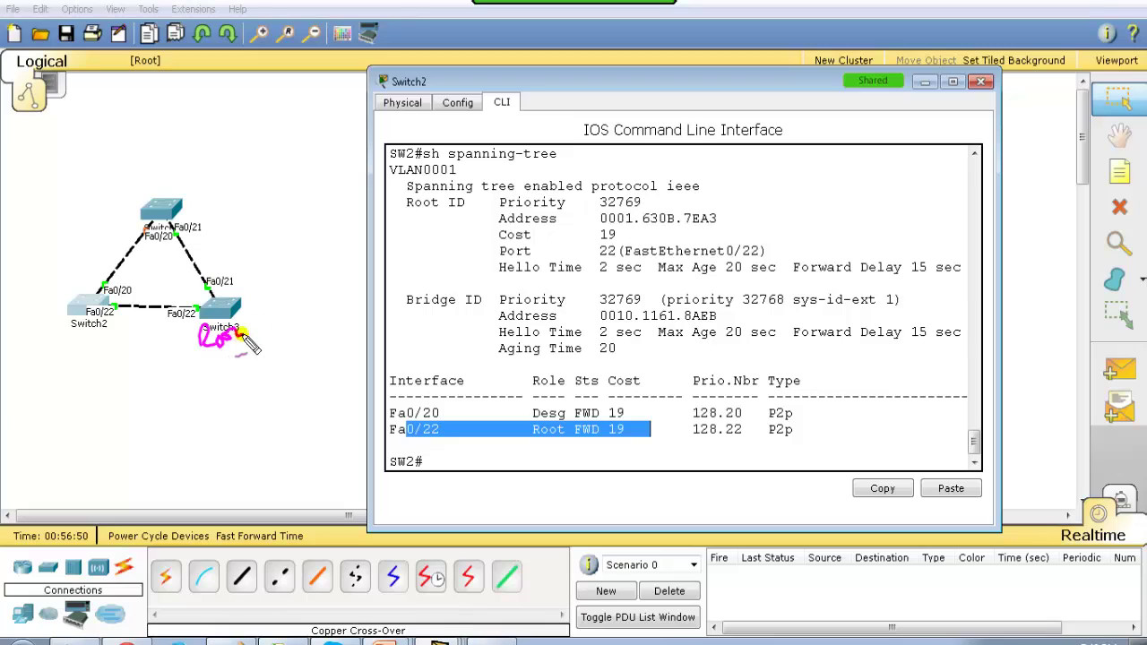
{"action": "mouse_move", "coordinate": [121, 332]}
{"action": "left_mouse_down"}
{"action": "mouse_move", "coordinate": [156, 339]}
{"action": "mouse_move", "coordinate": [138, 358]}
{"action": "mouse_move", "coordinate": [151, 359]}
{"action": "left_mouse_up"}
{"action": "mouse_move", "coordinate": [93, 280]}
{"action": "left_mouse_down"}
{"action": "mouse_move", "coordinate": [97, 244]}
{"action": "mouse_move", "coordinate": [199, 215]}
{"action": "mouse_move", "coordinate": [231, 269]}
{"action": "left_mouse_up"}
{"action": "left_click_drag", "start_coordinate": [222, 220], "coordinate": [226, 235]}
{"action": "left_click_drag", "start_coordinate": [234, 219], "coordinate": [236, 235]}
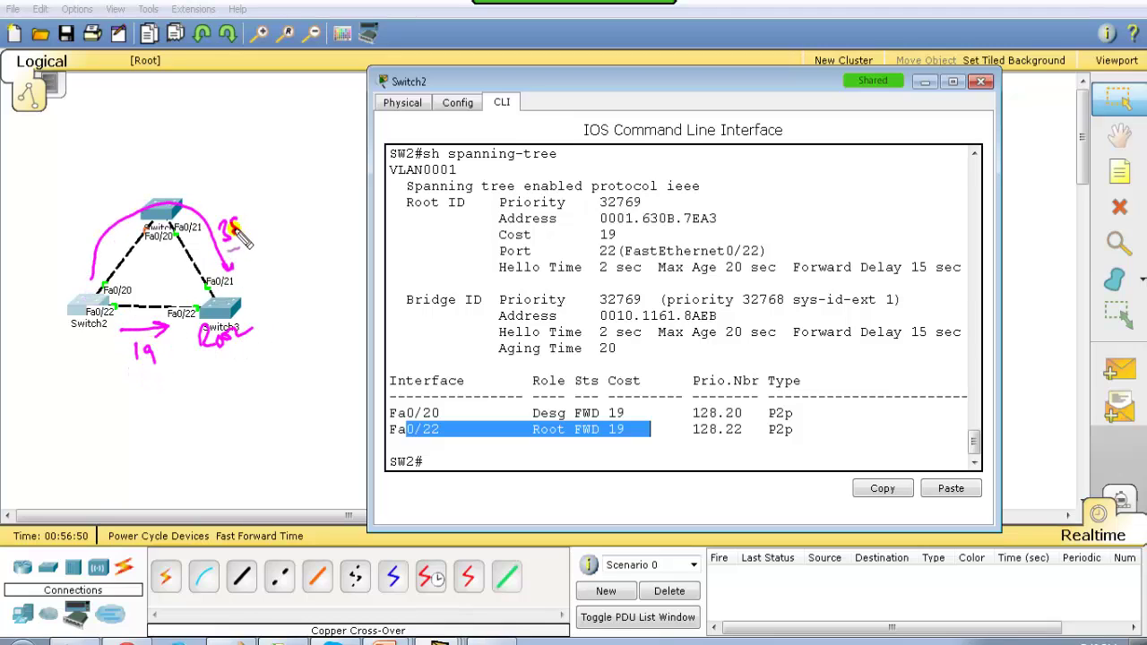
{"action": "left_click_drag", "start_coordinate": [112, 309], "coordinate": [98, 366]}
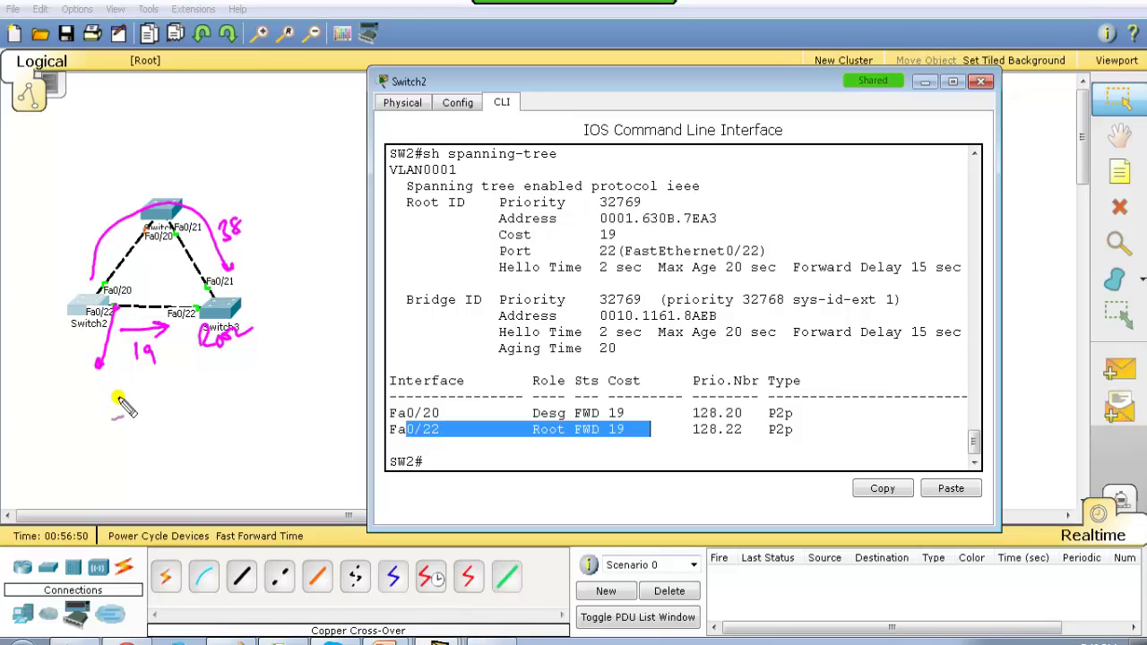
{"action": "mouse_move", "coordinate": [85, 376]}
{"action": "left_mouse_down"}
{"action": "mouse_move", "coordinate": [93, 391]}
{"action": "mouse_move", "coordinate": [145, 377]}
{"action": "left_mouse_up"}
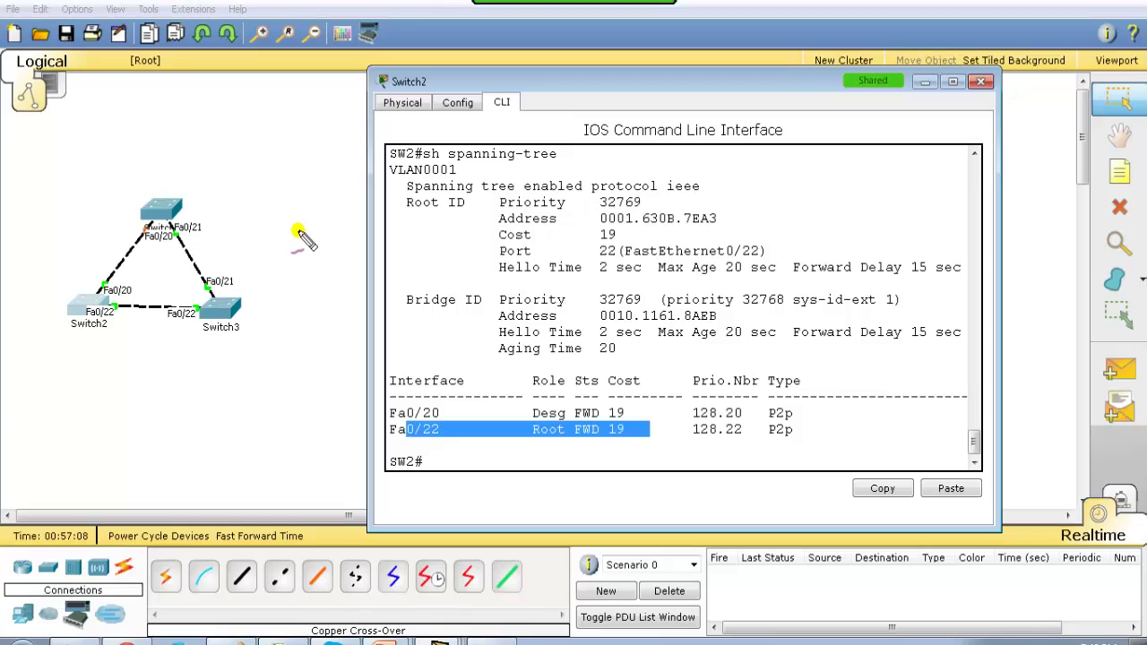
Write the notes "Root port → FWD" and "FWD → X", mark Switch2's two ports, and clear the drawings
{"action": "mouse_move", "coordinate": [299, 220]}
{"action": "left_mouse_down"}
{"action": "mouse_move", "coordinate": [337, 218]}
{"action": "mouse_move", "coordinate": [448, 227]}
{"action": "left_mouse_up"}
{"action": "mouse_move", "coordinate": [321, 257]}
{"action": "left_mouse_down"}
{"action": "mouse_move", "coordinate": [324, 279]}
{"action": "mouse_move", "coordinate": [437, 272]}
{"action": "left_mouse_up"}
{"action": "left_click_drag", "start_coordinate": [437, 259], "coordinate": [424, 272]}
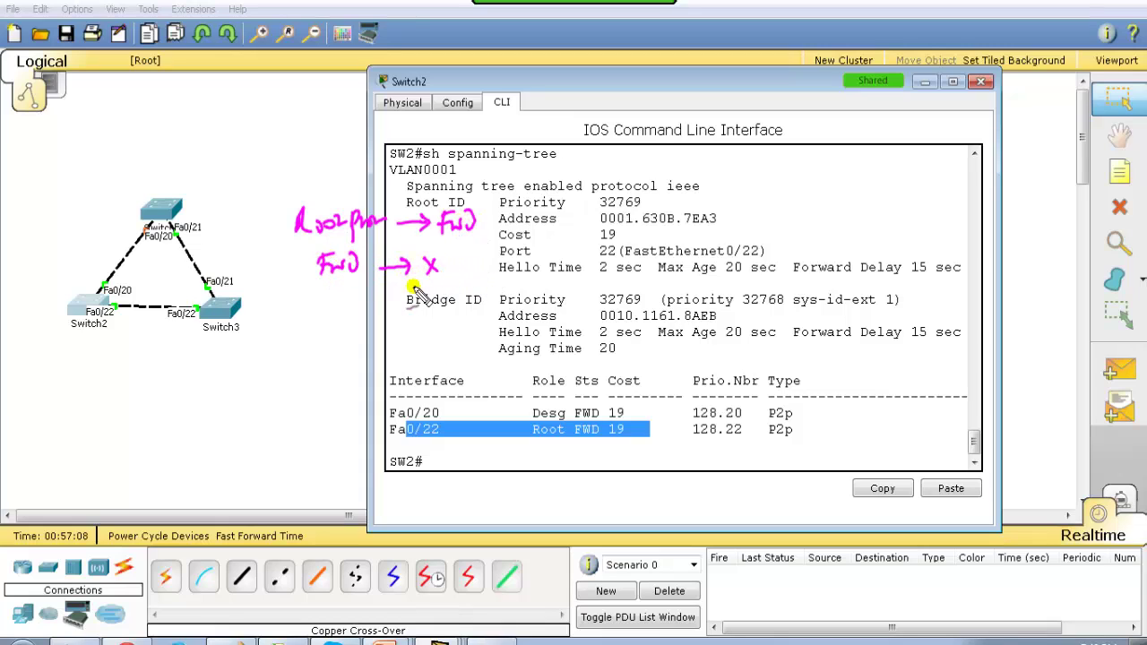
{"action": "left_click", "coordinate": [104, 283]}
{"action": "left_click", "coordinate": [112, 307]}
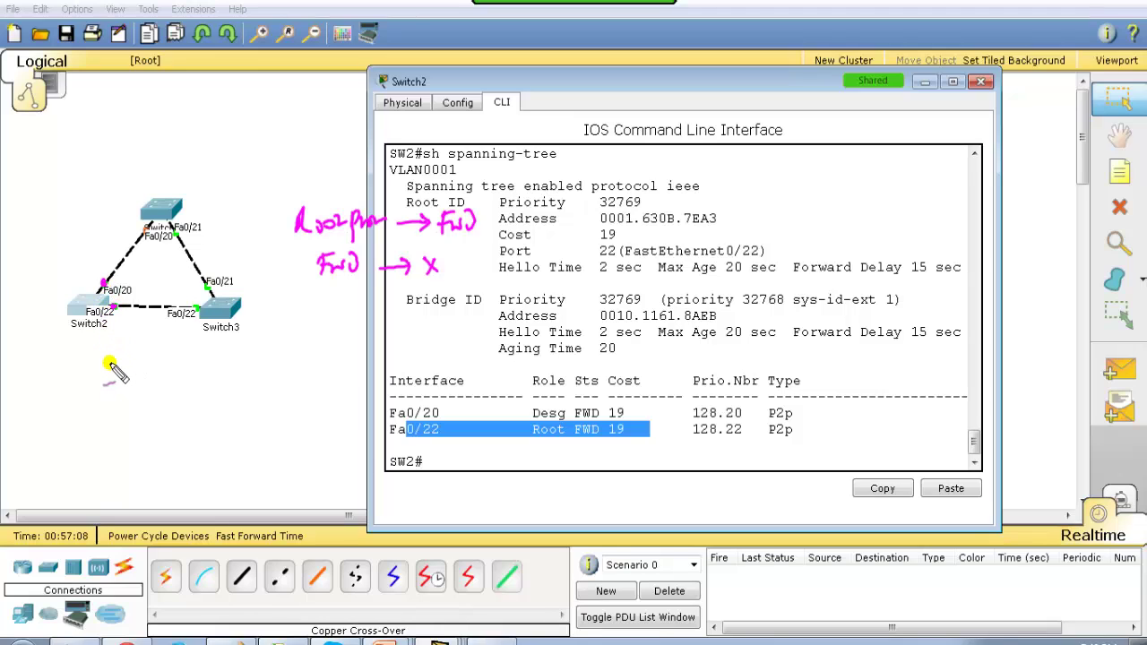
{"action": "key", "text": "Escape"}
{"action": "left_click", "coordinate": [246, 364]}
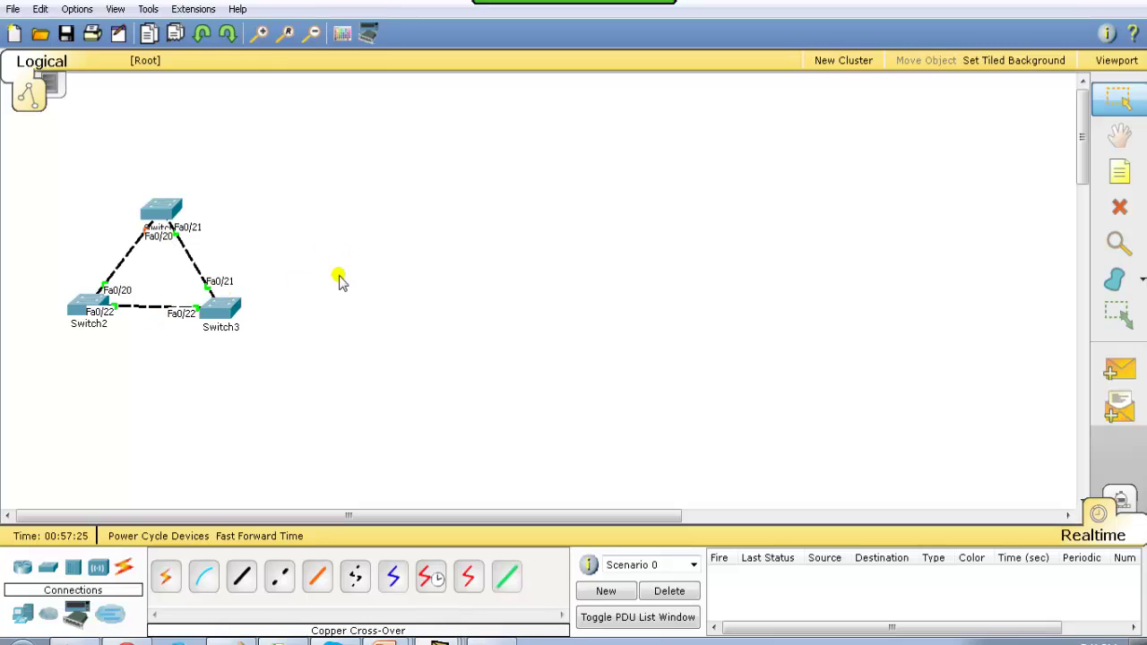
Bring up Switch1's command line, enter configuration mode with "conf t", and select the port with "int f0/21"
{"action": "key", "text": "alt+Tab"}
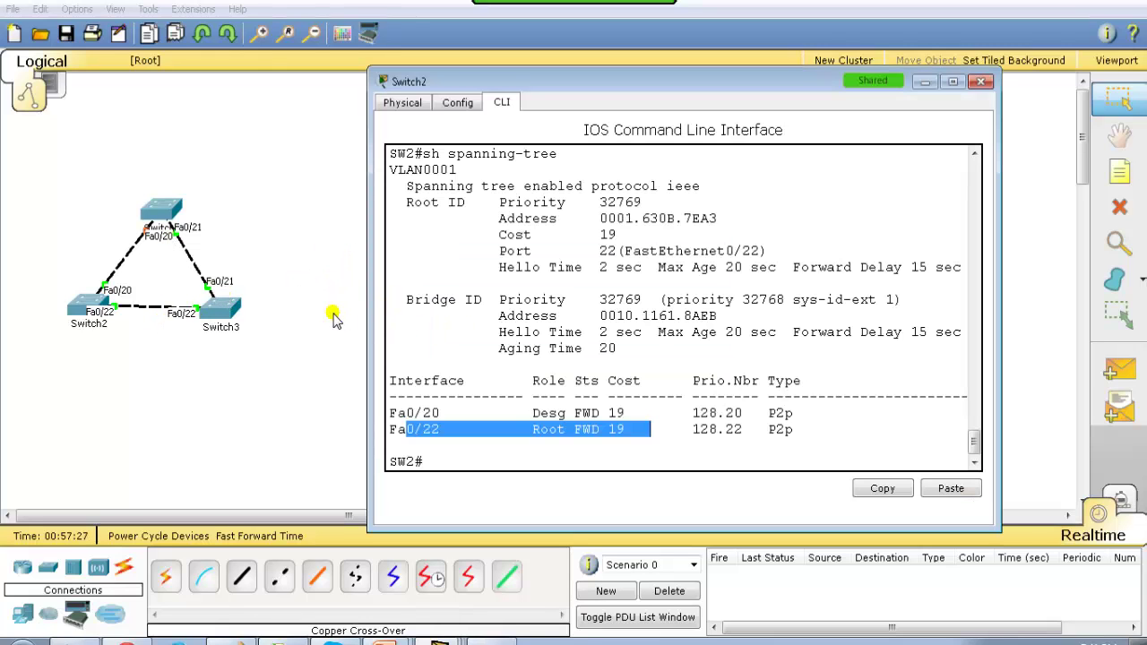
{"action": "left_click", "coordinate": [297, 267]}
{"action": "left_click", "coordinate": [161, 211]}
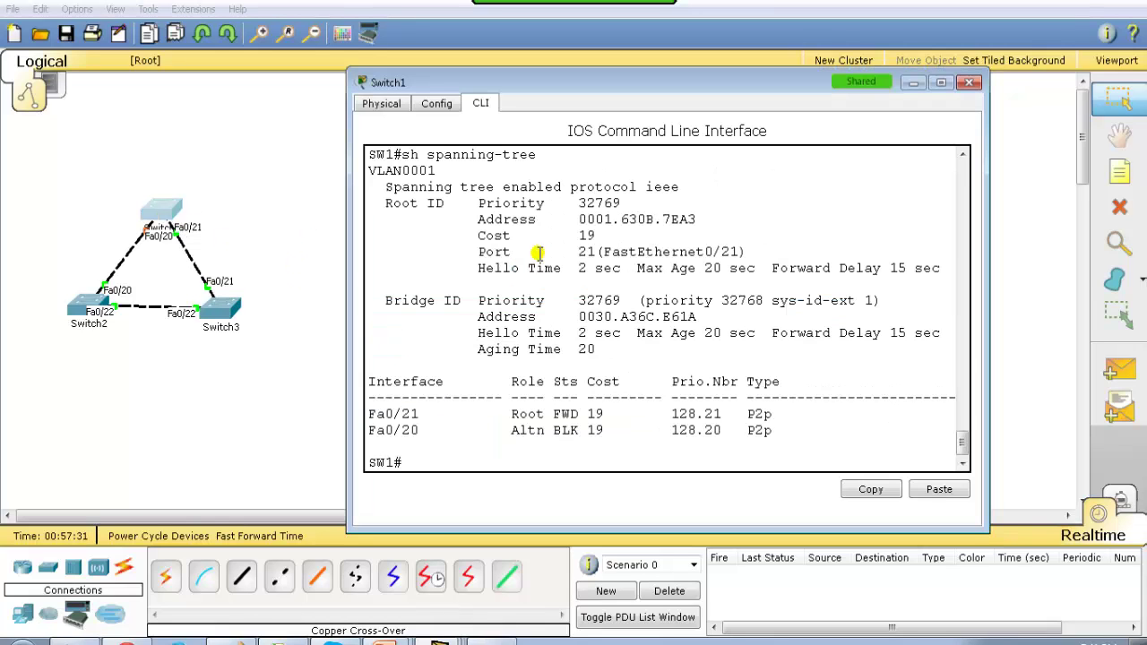
{"action": "key", "text": "Return"}
{"action": "key", "text": "Return"}
{"action": "type", "text": "con t"}
{"action": "key", "text": "Return"}
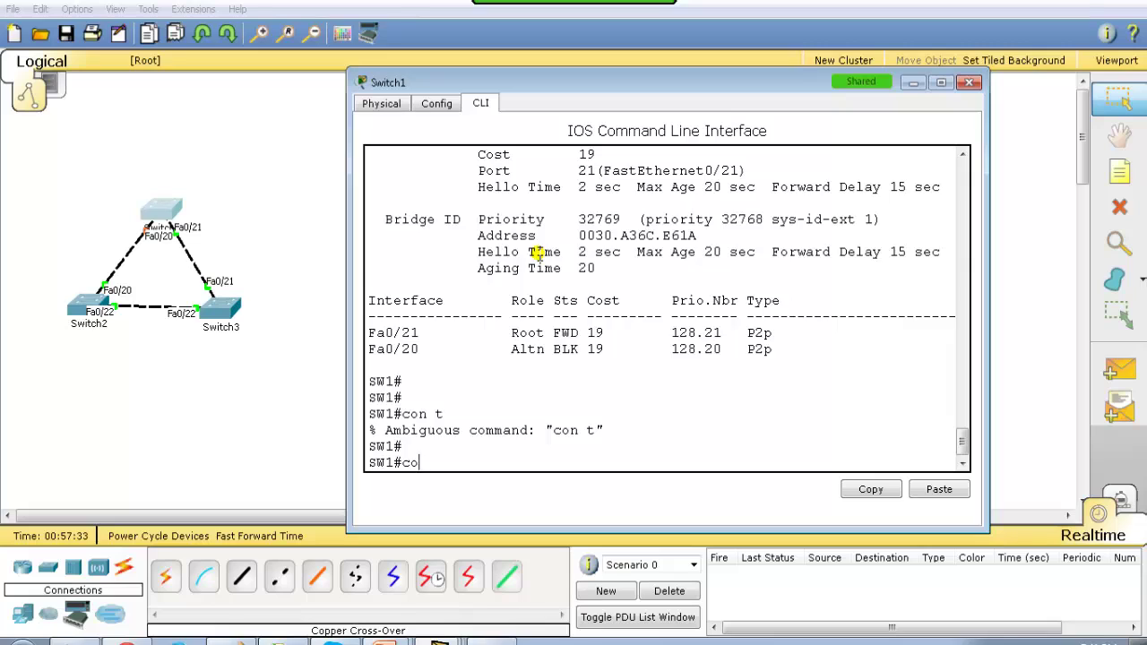
{"action": "key", "text": "Return"}
{"action": "type", "text": "conf t"}
{"action": "key", "text": "Return"}
{"action": "key", "text": "Return"}
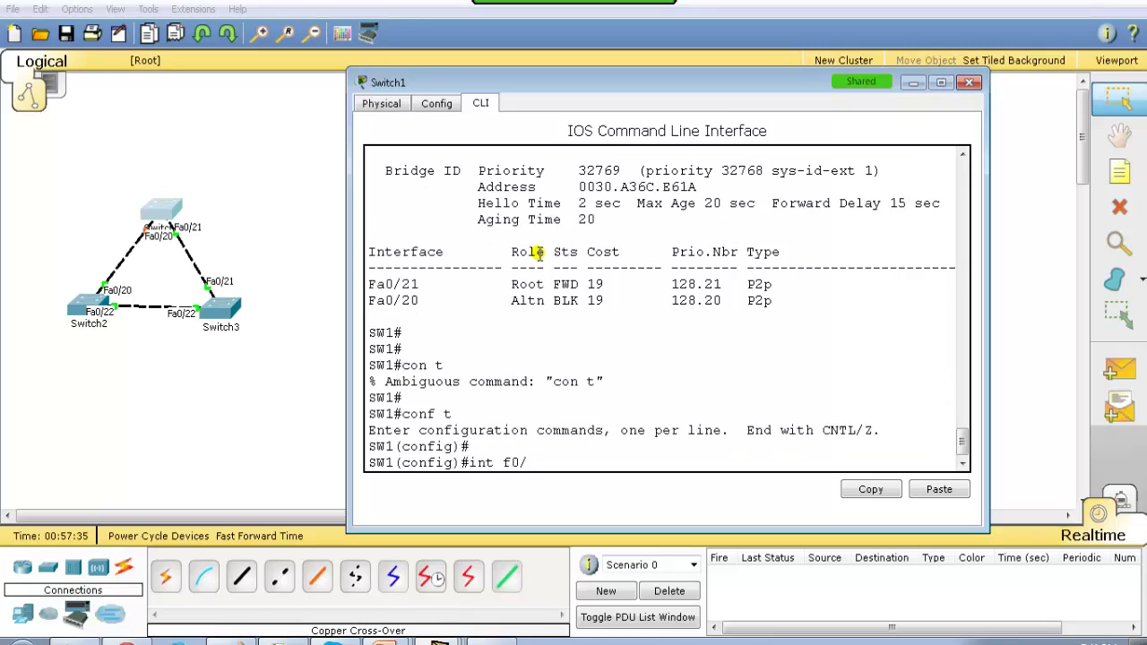
{"action": "type", "text": "int f0/21"}
{"action": "key", "text": "Return"}
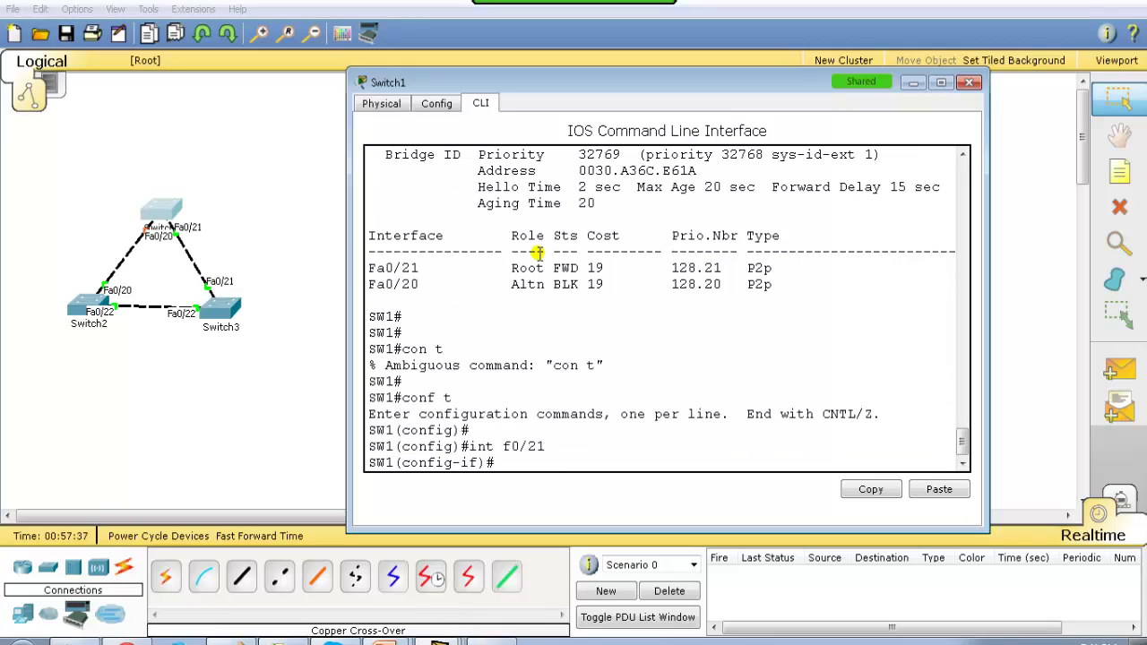
Highlight Switch1's two port rows, write "shut" at Fa0/21 and "BLK" → "LSN/LRN 30sec" at Fa0/20, and clear the drawings
{"action": "left_click_drag", "start_coordinate": [394, 268], "coordinate": [597, 287]}
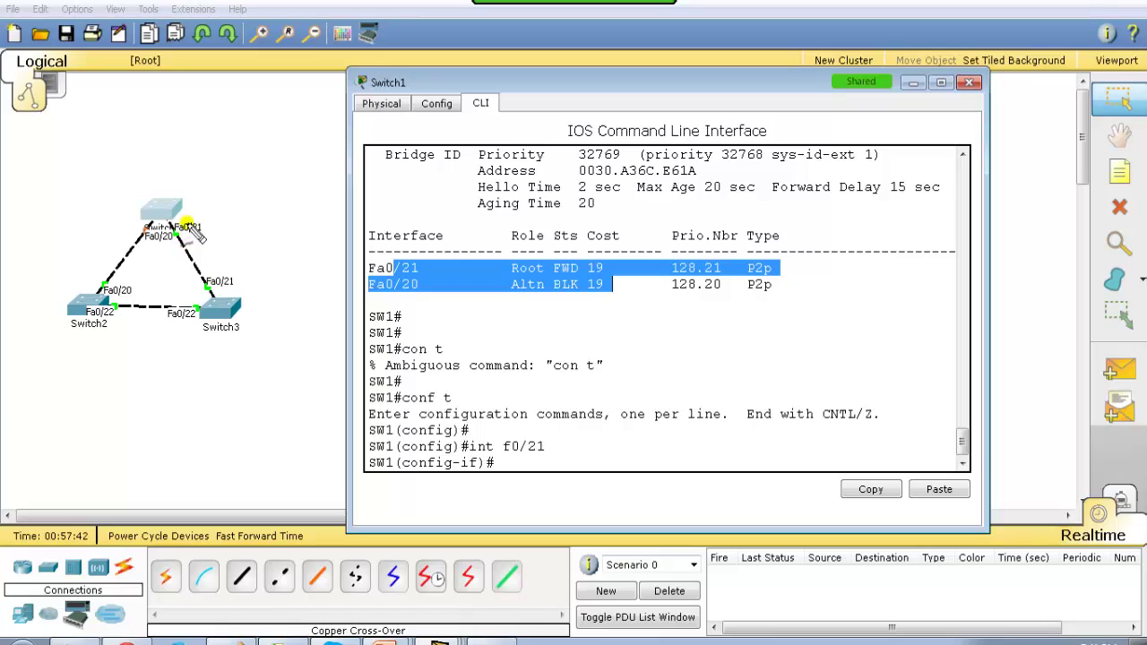
{"action": "mouse_move", "coordinate": [205, 226]}
{"action": "left_mouse_down"}
{"action": "mouse_move", "coordinate": [258, 217]}
{"action": "mouse_move", "coordinate": [242, 210]}
{"action": "mouse_move", "coordinate": [243, 227]}
{"action": "mouse_move", "coordinate": [258, 214]}
{"action": "left_mouse_up"}
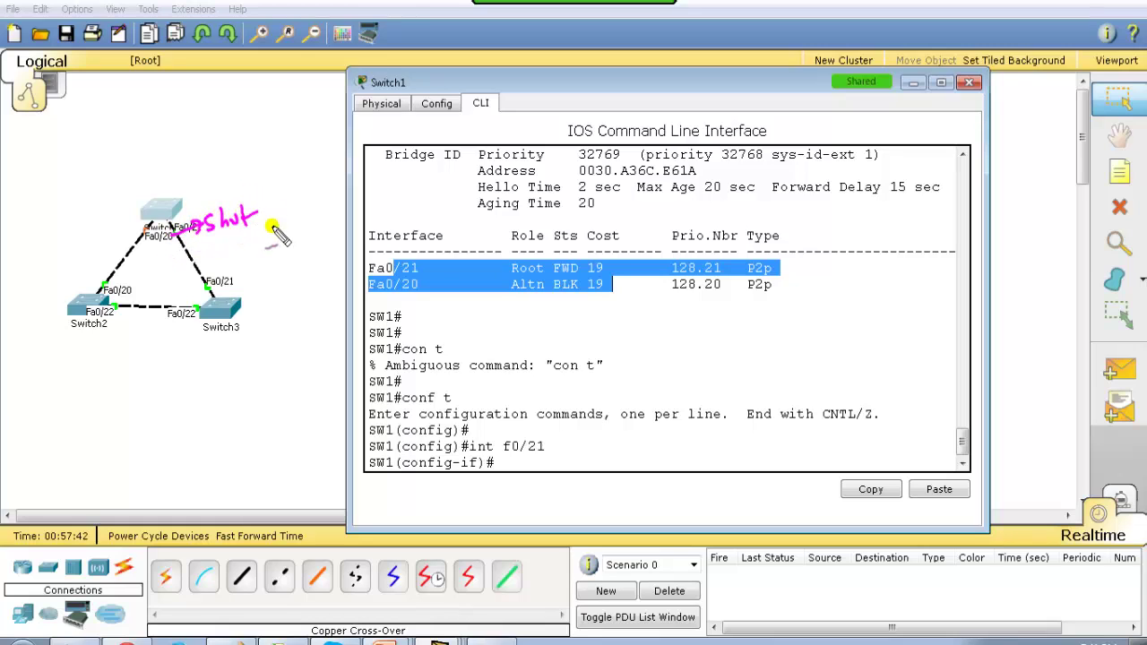
{"action": "mouse_move", "coordinate": [143, 233]}
{"action": "left_mouse_down"}
{"action": "mouse_move", "coordinate": [117, 188]}
{"action": "mouse_move", "coordinate": [154, 161]}
{"action": "left_mouse_up"}
{"action": "left_click_drag", "start_coordinate": [98, 233], "coordinate": [133, 231]}
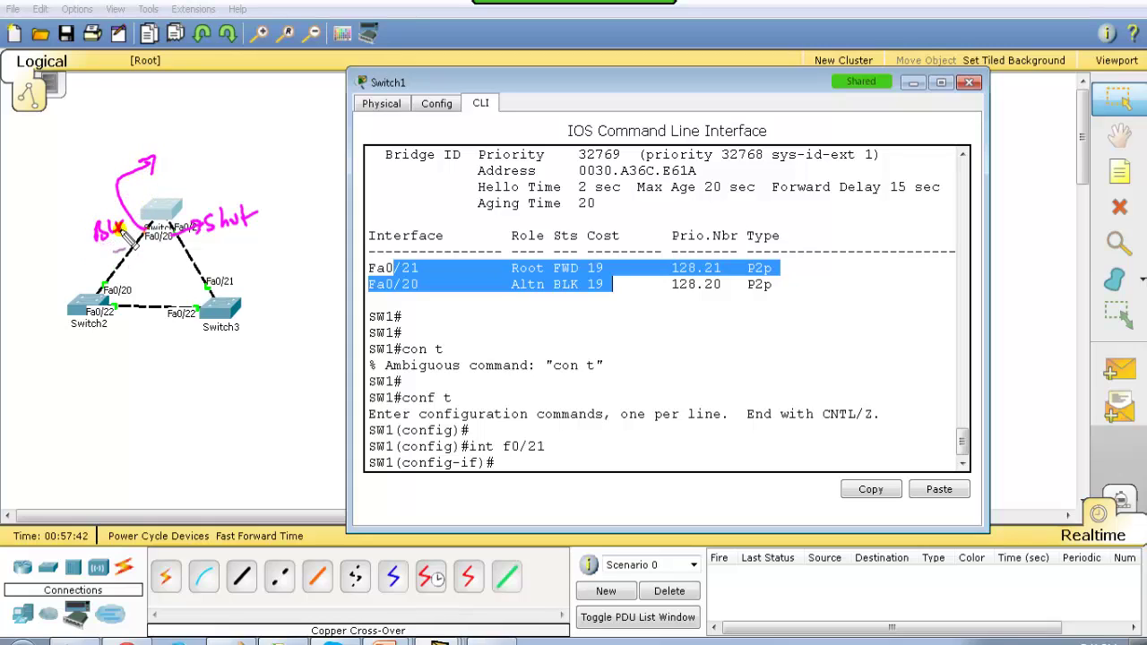
{"action": "mouse_move", "coordinate": [163, 132]}
{"action": "left_mouse_down"}
{"action": "mouse_move", "coordinate": [197, 134]}
{"action": "mouse_move", "coordinate": [208, 151]}
{"action": "mouse_move", "coordinate": [257, 125]}
{"action": "left_mouse_up"}
{"action": "mouse_move", "coordinate": [170, 162]}
{"action": "left_mouse_down"}
{"action": "mouse_move", "coordinate": [262, 140]}
{"action": "mouse_move", "coordinate": [224, 190]}
{"action": "mouse_move", "coordinate": [270, 146]}
{"action": "mouse_move", "coordinate": [282, 158]}
{"action": "left_mouse_up"}
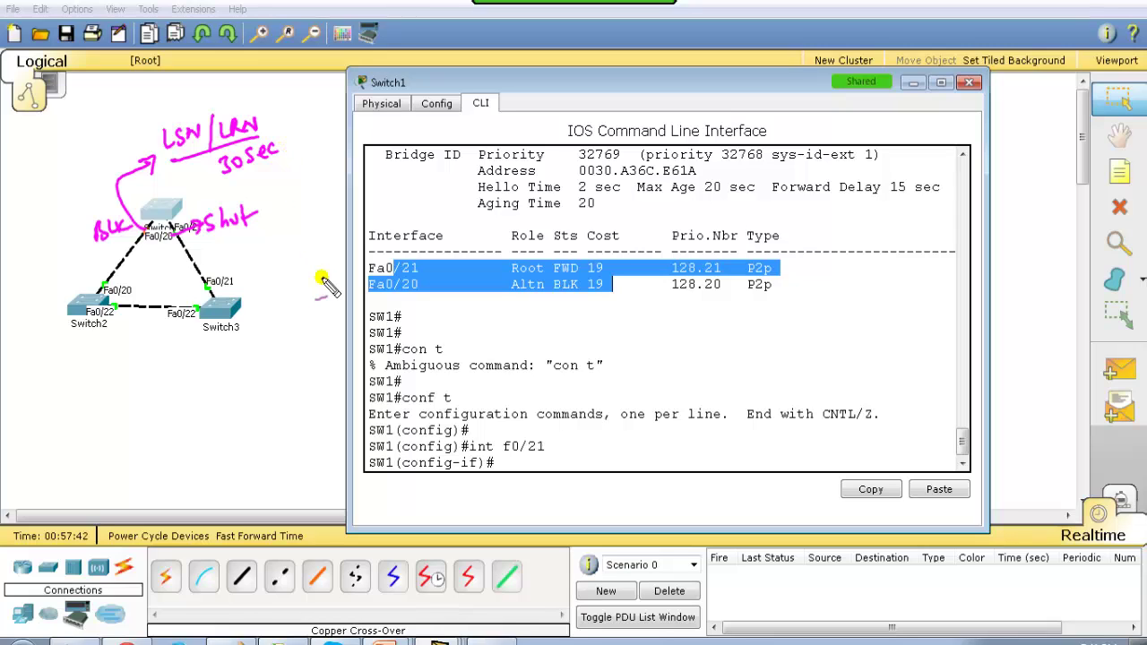
{"action": "key", "text": "Escape"}
{"action": "left_click", "coordinate": [508, 369]}
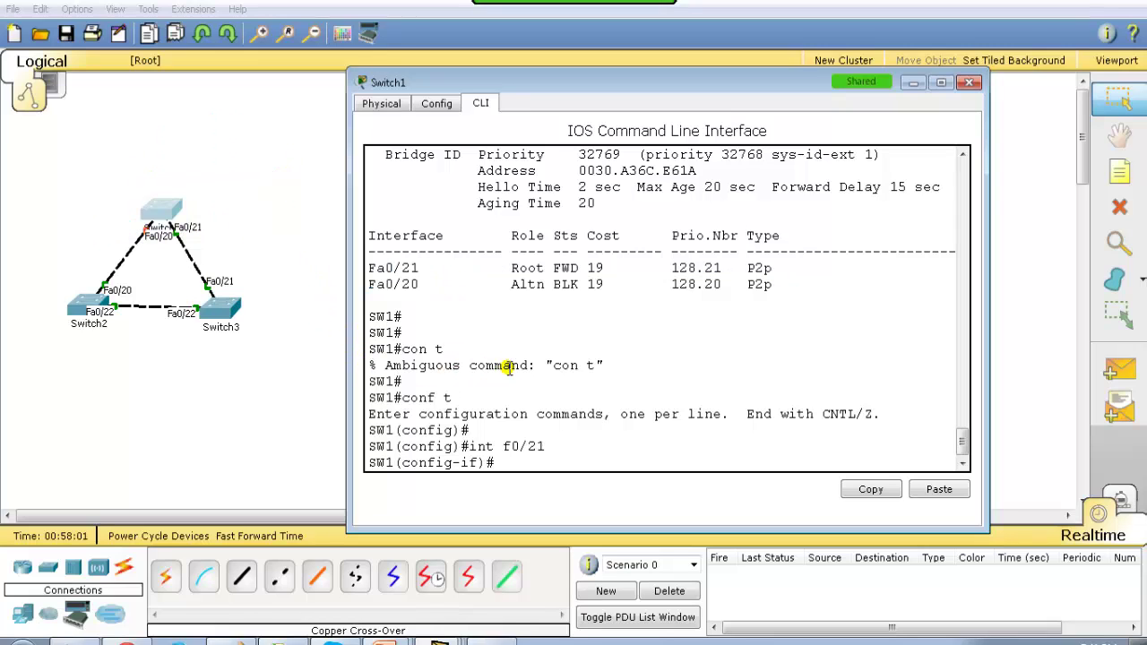
Disable Switch1's Fa0/21 port with "shutdown" and leave configuration mode with "end"
{"action": "key", "text": "Return"}
{"action": "key", "text": "Return"}
{"action": "type", "text": "sh"}
{"action": "key", "text": "Tab"}
{"action": "key", "text": "Return"}
{"action": "type", "text": "end"}
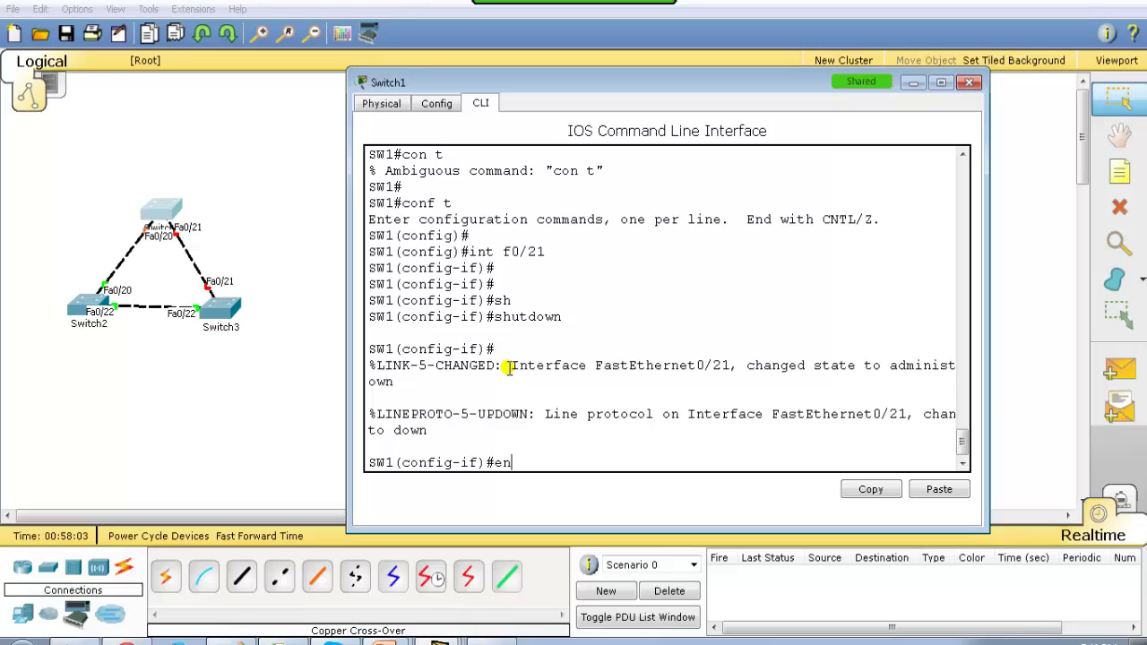
{"action": "key", "text": "Return"}
Run "sh spanning-tree" on Switch1 and highlight the Fa0/20 row's role and status
{"action": "type", "text": "sh sp"}
{"action": "key", "text": "Tab"}
{"action": "key", "text": "Return"}
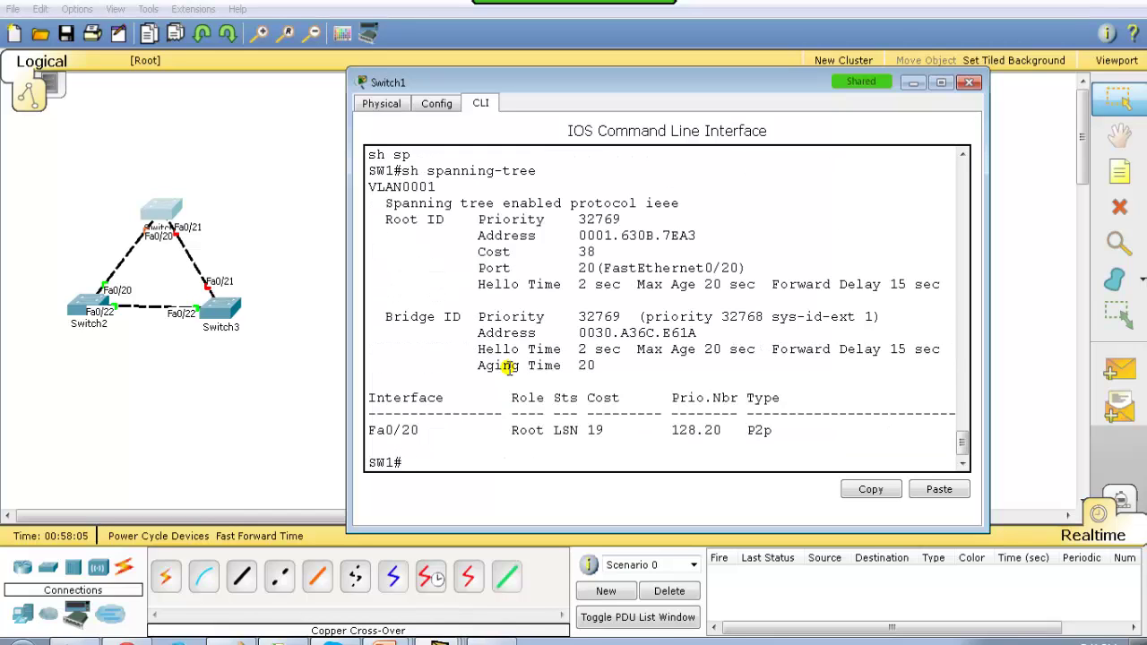
{"action": "left_click_drag", "start_coordinate": [394, 432], "coordinate": [664, 431]}
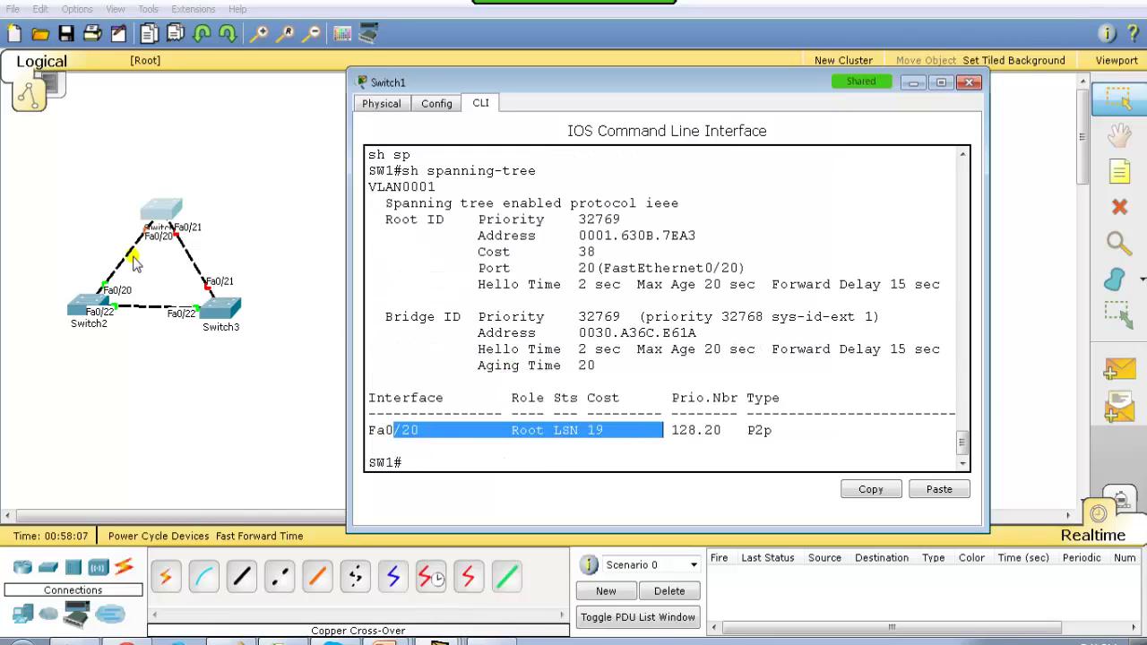
{"action": "left_click_drag", "start_coordinate": [528, 431], "coordinate": [602, 429]}
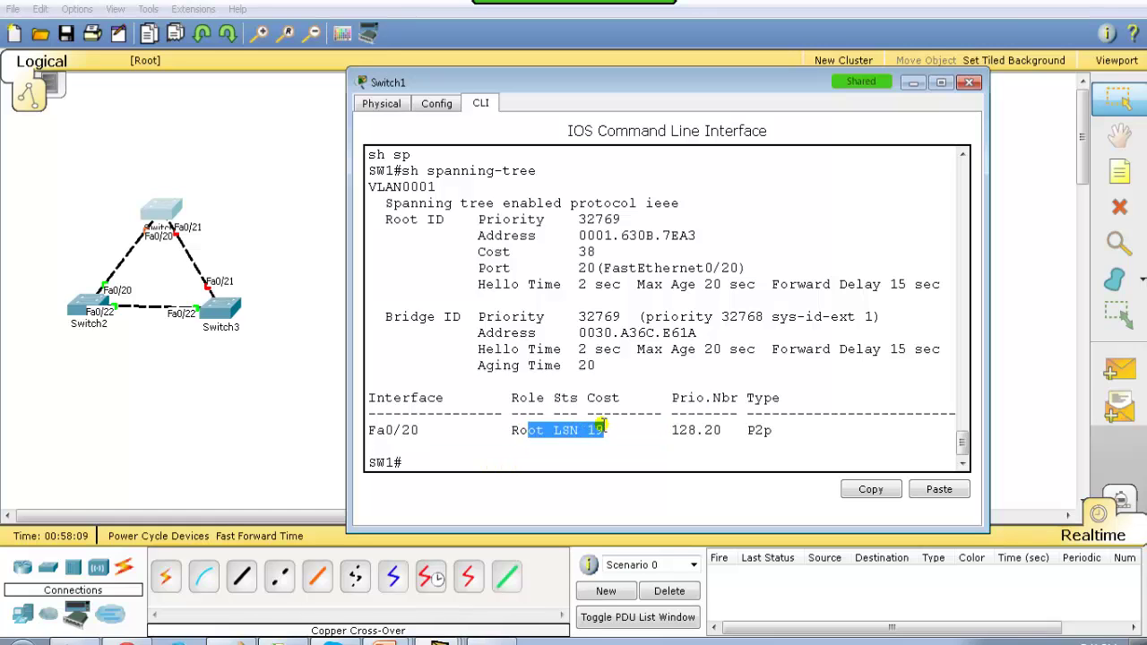
Repeat "sh spanning-tree" on Switch1 to recheck the Fa0/20 transition, and highlight its role and status again
{"action": "key", "text": "Return"}
{"action": "key", "text": "Return"}
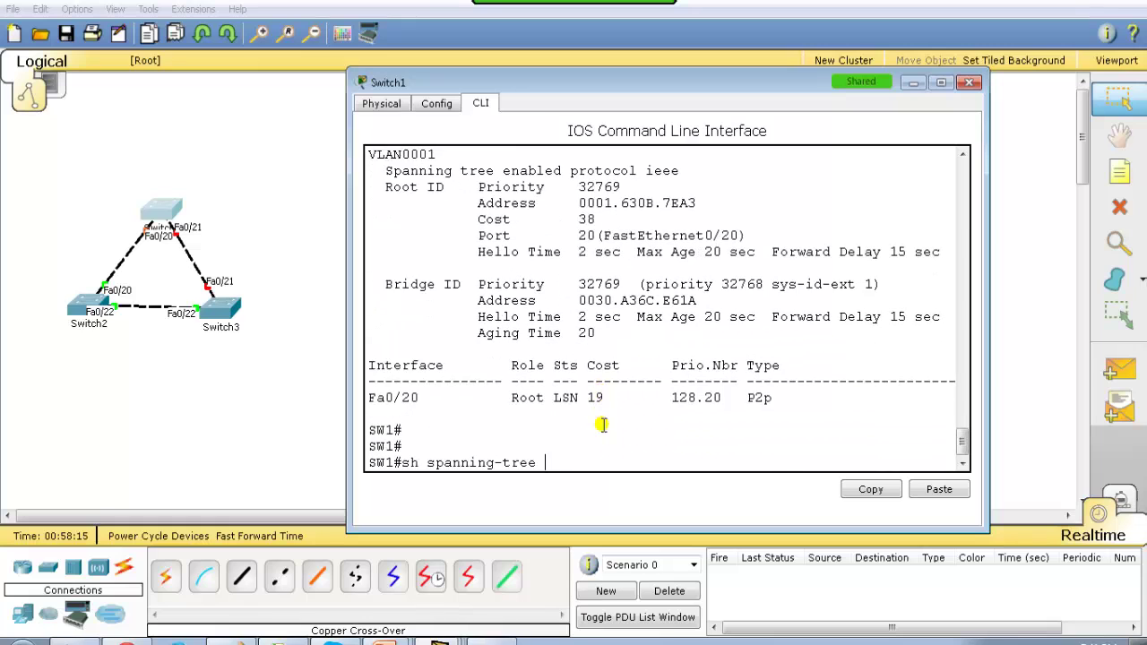
{"action": "key", "text": "Up"}
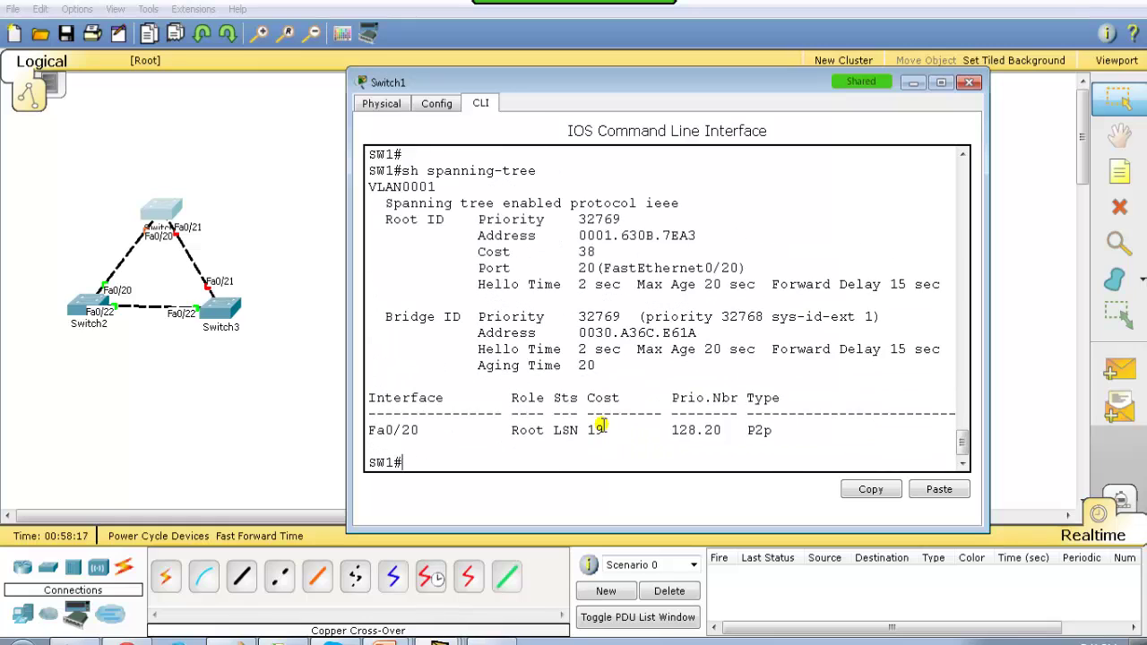
{"action": "key", "text": "Return"}
{"action": "key", "text": "Return"}
{"action": "key", "text": "Return"}
{"action": "key", "text": "Return"}
{"action": "left_click_drag", "start_coordinate": [520, 380], "coordinate": [617, 385]}
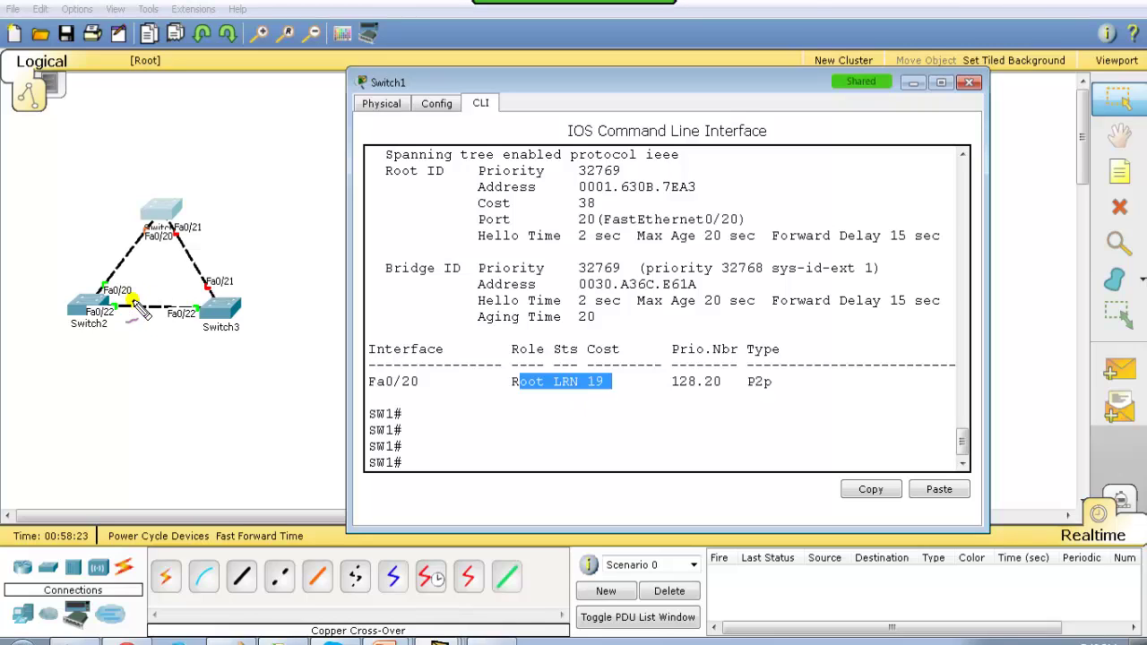
Sketch Switch1's path to Switch3 through Switch2, label it "Root port" and "FWD", mark the Fa0/21 link "down", and clear the drawings
{"action": "mouse_move", "coordinate": [146, 230]}
{"action": "left_mouse_down"}
{"action": "mouse_move", "coordinate": [192, 323]}
{"action": "mouse_move", "coordinate": [175, 339]}
{"action": "left_mouse_up"}
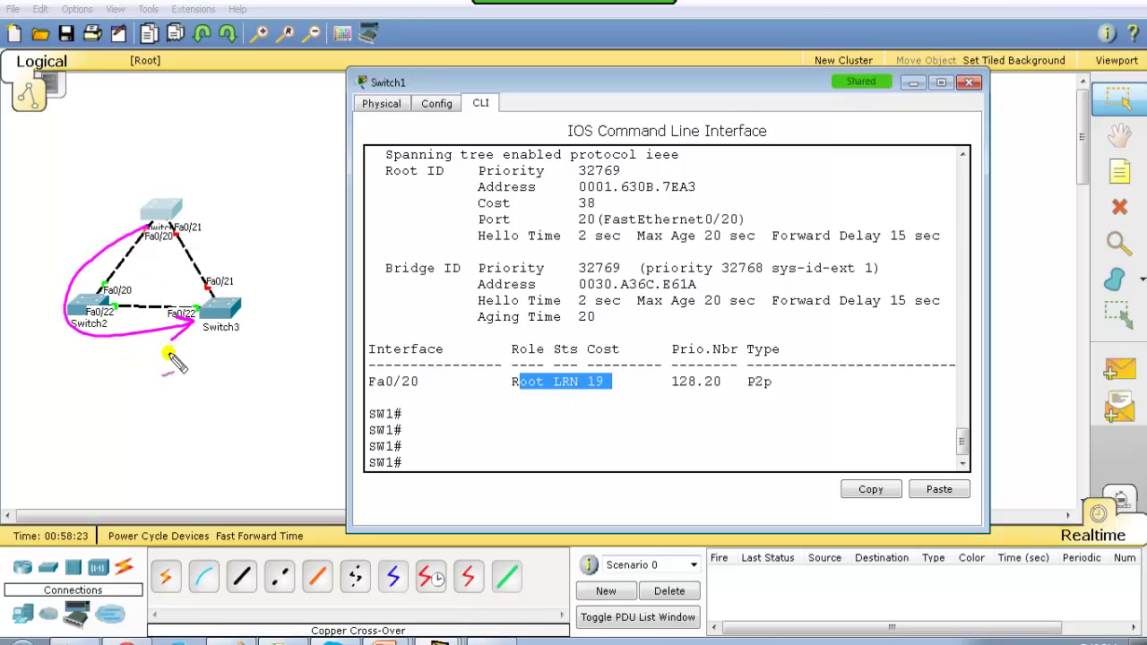
{"action": "mouse_move", "coordinate": [78, 214]}
{"action": "left_mouse_down"}
{"action": "mouse_move", "coordinate": [93, 235]}
{"action": "mouse_move", "coordinate": [165, 196]}
{"action": "left_mouse_up"}
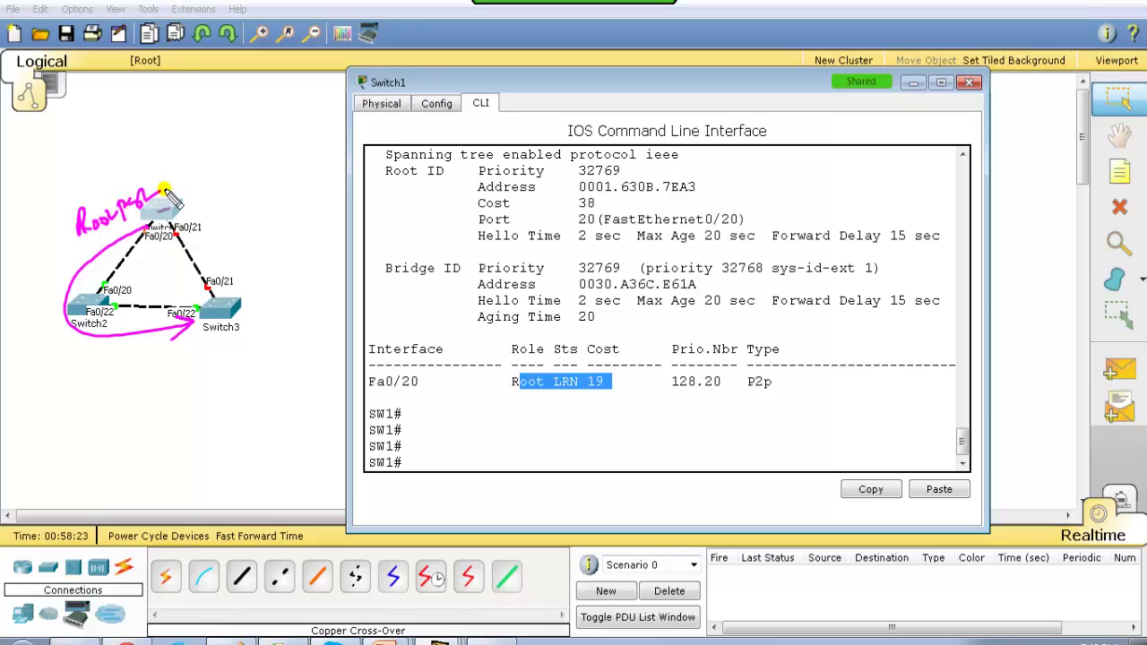
{"action": "mouse_move", "coordinate": [142, 253]}
{"action": "left_mouse_down"}
{"action": "mouse_move", "coordinate": [175, 236]}
{"action": "mouse_move", "coordinate": [203, 283]}
{"action": "mouse_move", "coordinate": [198, 257]}
{"action": "mouse_move", "coordinate": [189, 250]}
{"action": "mouse_move", "coordinate": [209, 285]}
{"action": "mouse_move", "coordinate": [208, 240]}
{"action": "mouse_move", "coordinate": [249, 253]}
{"action": "left_mouse_up"}
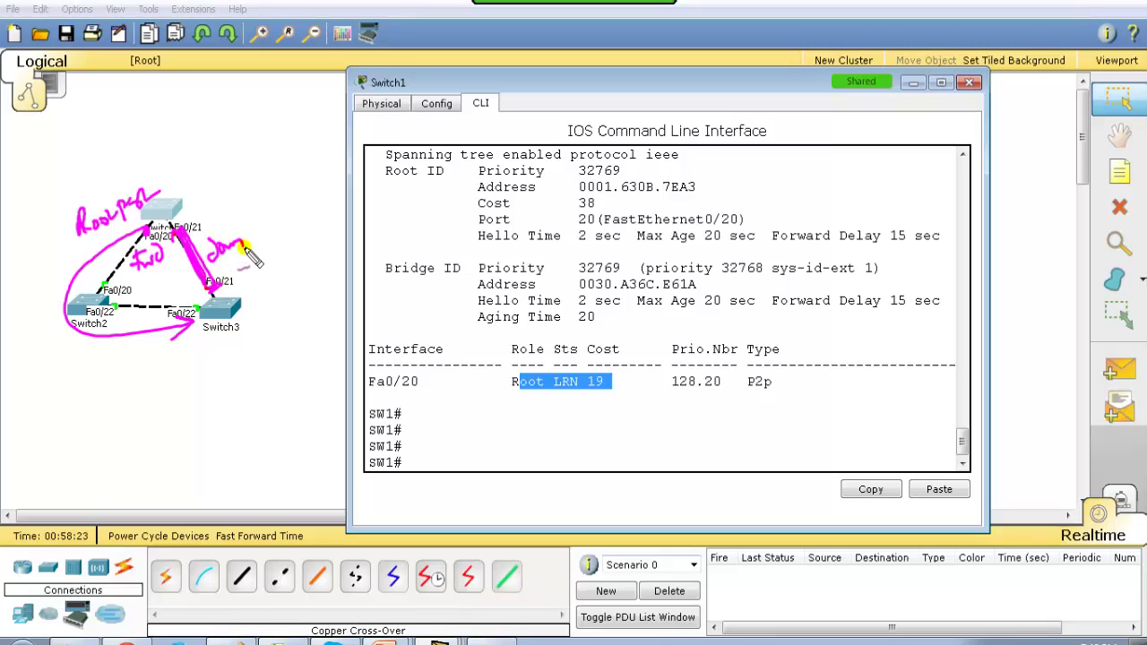
{"action": "key", "text": "Escape"}
{"action": "left_click", "coordinate": [426, 359]}
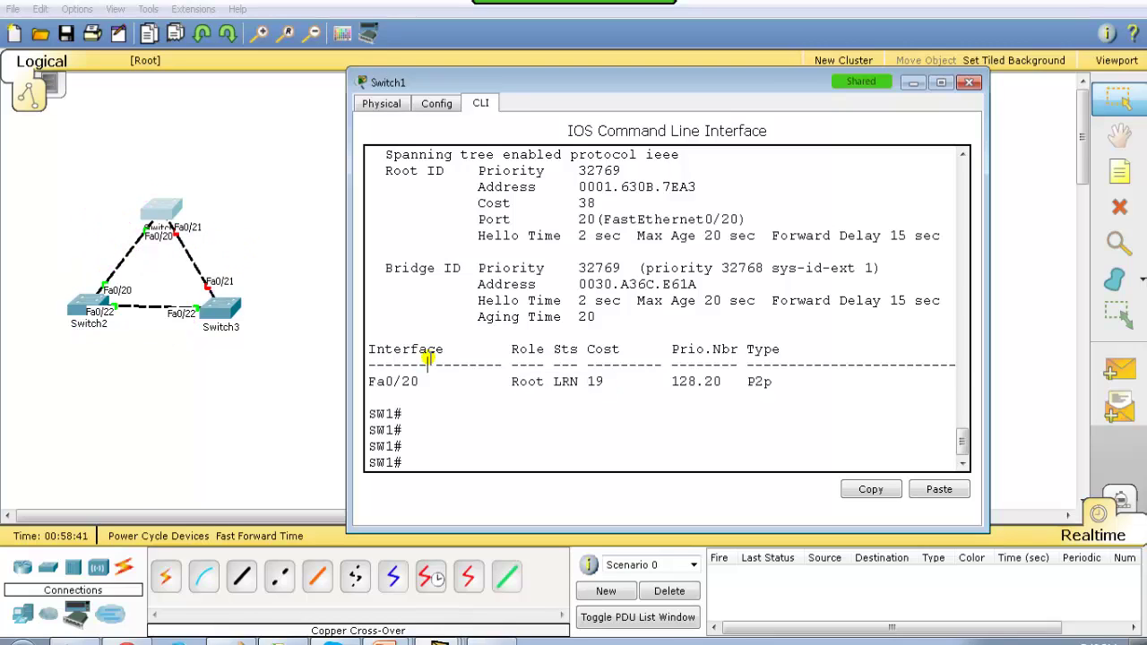
Run "sh spanning-tree" on Switch1 once more to check the final state of Fa0/20
{"action": "key", "text": "Up"}
{"action": "key", "text": "Return"}
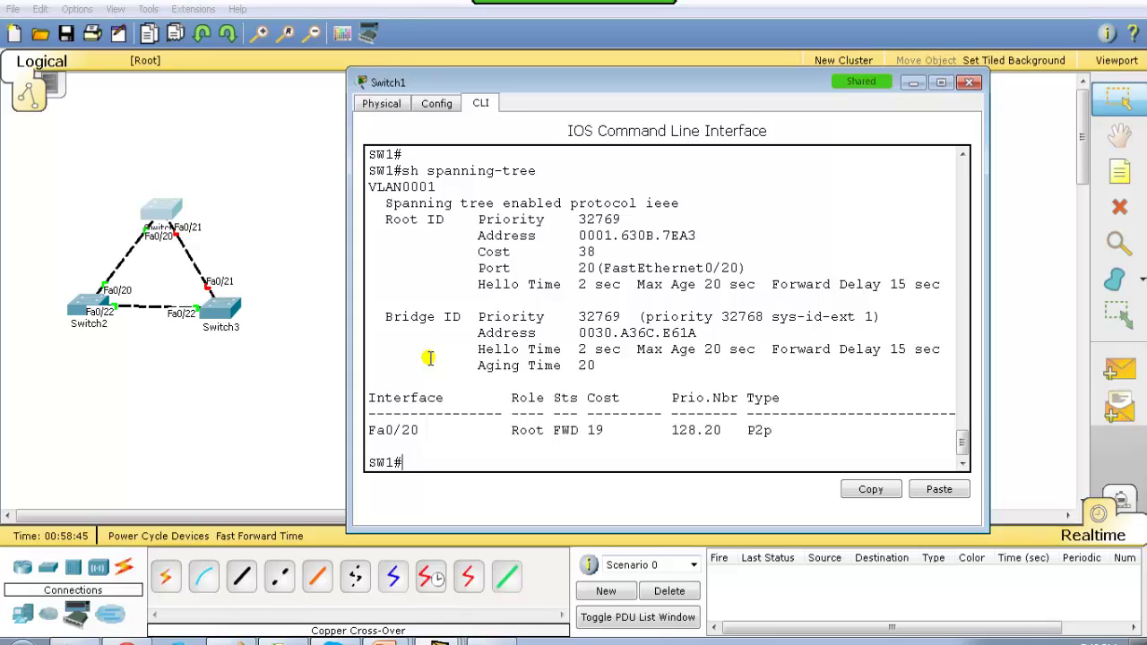
{"action": "key", "text": "Return"}
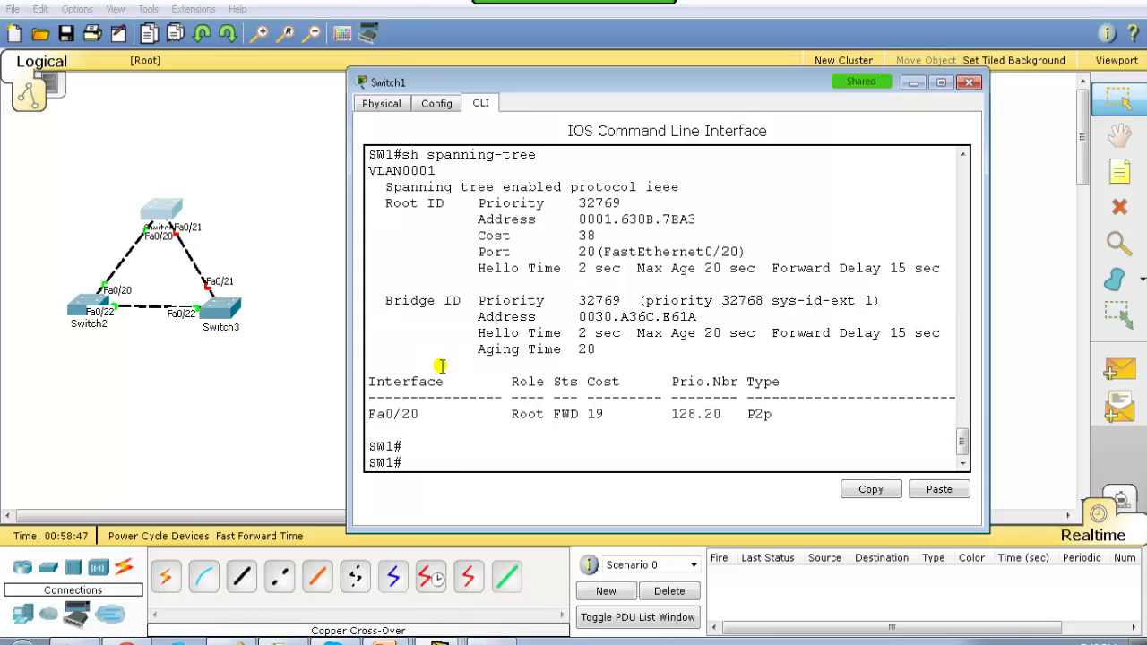
Re-enable Switch1's port using "conf t", "int f0/21" and "no shutdown", and leave configuration mode with "end"
{"action": "type", "text": "conf t"}
{"action": "key", "text": "Return"}
{"action": "key", "text": "Return"}
{"action": "key", "text": "Return"}
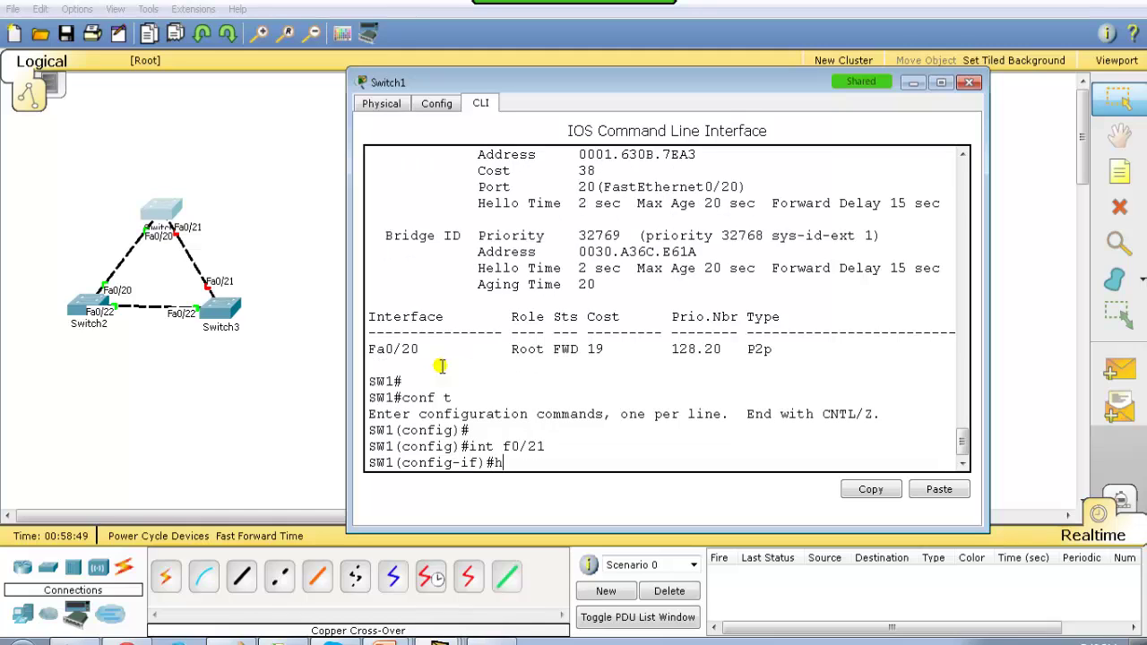
{"action": "type", "text": "no sh"}
{"action": "key", "text": "Tab"}
{"action": "key", "text": "Return"}
{"action": "type", "text": "end"}
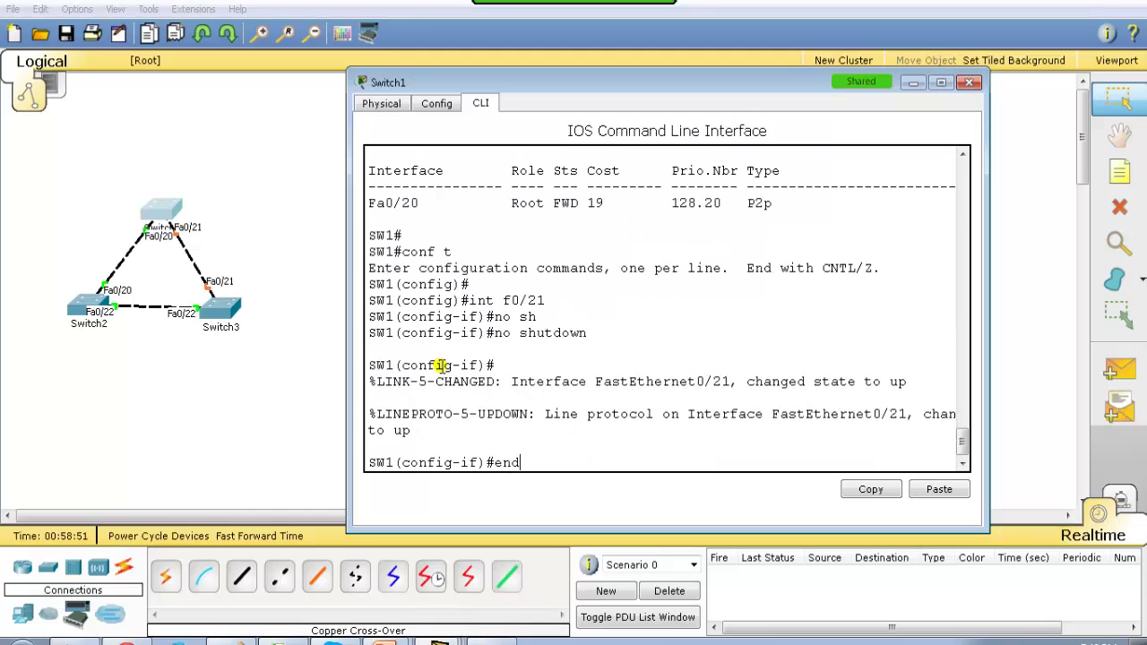
{"action": "key", "text": "Return"}
Run "sh spanning-tree" on Switch1 to examine both ports after re-enabling Fa0/21
{"action": "type", "text": "sh sp"}
{"action": "key", "text": "Tab"}
{"action": "key", "text": "Return"}
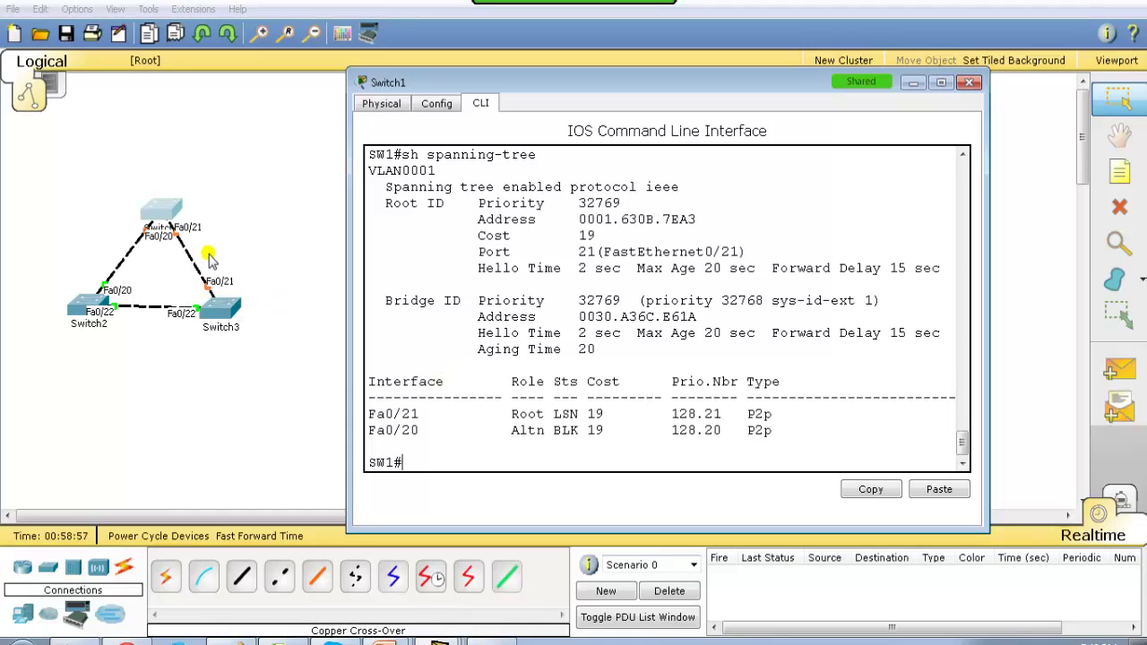
Annotate Switch1's Fa0/21 with "FWD → LSN LRN" and Fa0/20 with "BLK" on the topology, and clear the drawings
{"action": "mouse_move", "coordinate": [187, 227]}
{"action": "left_mouse_down"}
{"action": "mouse_move", "coordinate": [202, 267]}
{"action": "mouse_move", "coordinate": [214, 263]}
{"action": "mouse_move", "coordinate": [199, 231]}
{"action": "mouse_move", "coordinate": [238, 230]}
{"action": "mouse_move", "coordinate": [288, 196]}
{"action": "mouse_move", "coordinate": [308, 199]}
{"action": "mouse_move", "coordinate": [302, 225]}
{"action": "mouse_move", "coordinate": [320, 223]}
{"action": "mouse_move", "coordinate": [306, 234]}
{"action": "left_mouse_up"}
{"action": "left_click", "coordinate": [141, 231]}
{"action": "mouse_move", "coordinate": [89, 231]}
{"action": "left_mouse_down"}
{"action": "mouse_move", "coordinate": [109, 218]}
{"action": "mouse_move", "coordinate": [129, 224]}
{"action": "left_mouse_up"}
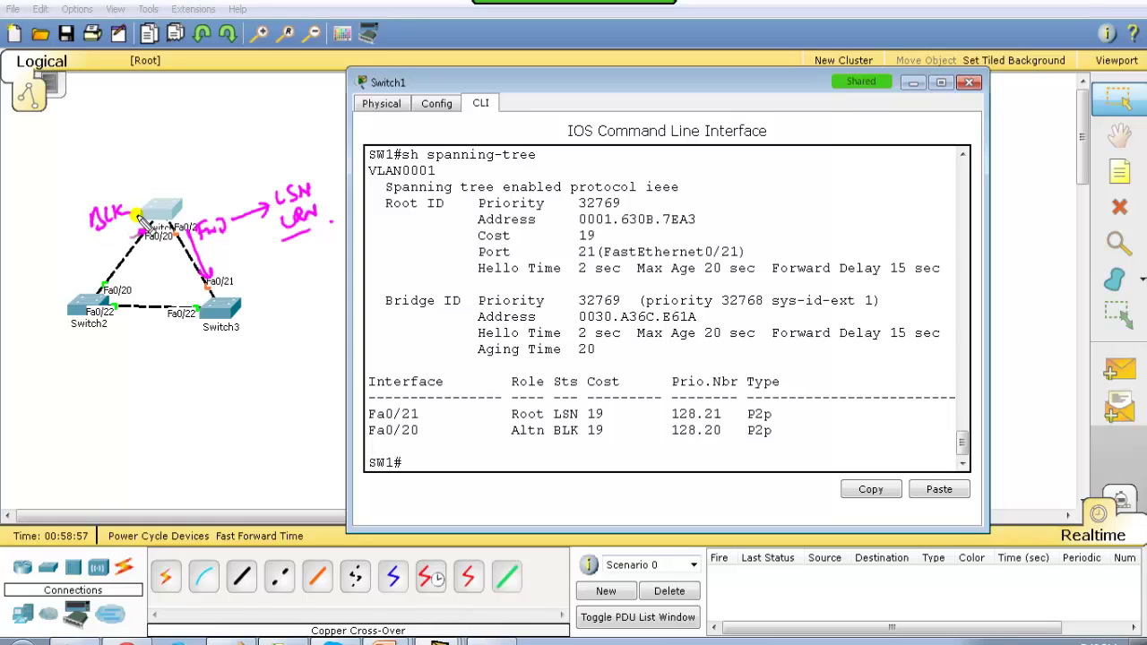
{"action": "left_click_drag", "start_coordinate": [199, 271], "coordinate": [212, 276]}
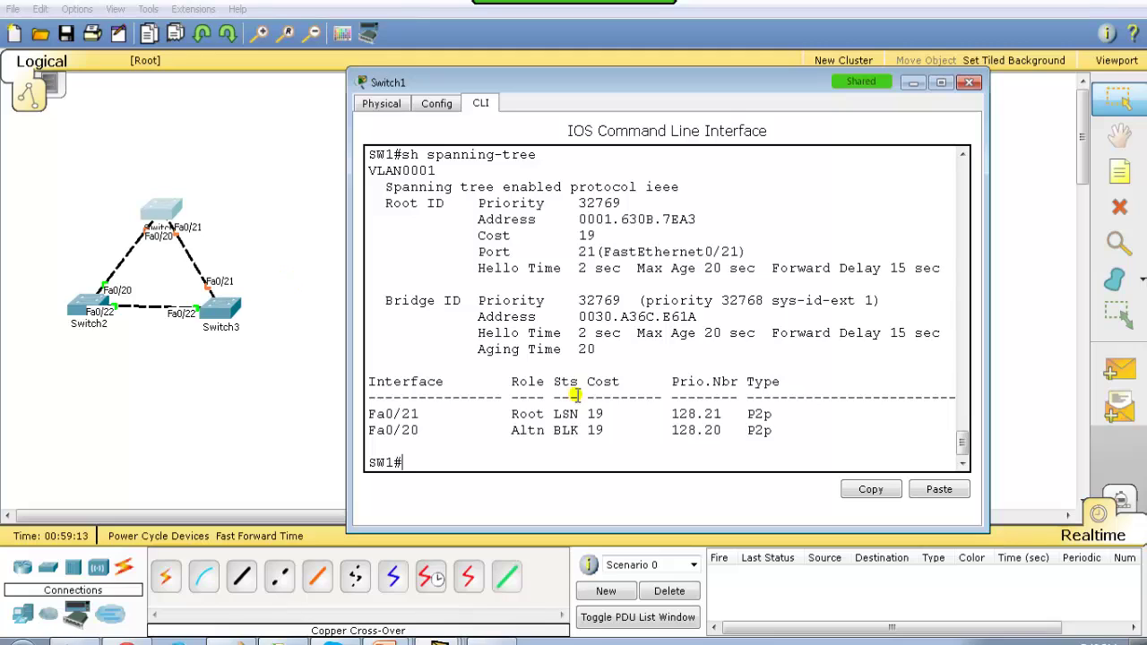
Recheck Switch1's port states with "sh spanning-tree" and highlight the Fa0/21 row
{"action": "key", "text": "Return"}
{"action": "key", "text": "Return"}
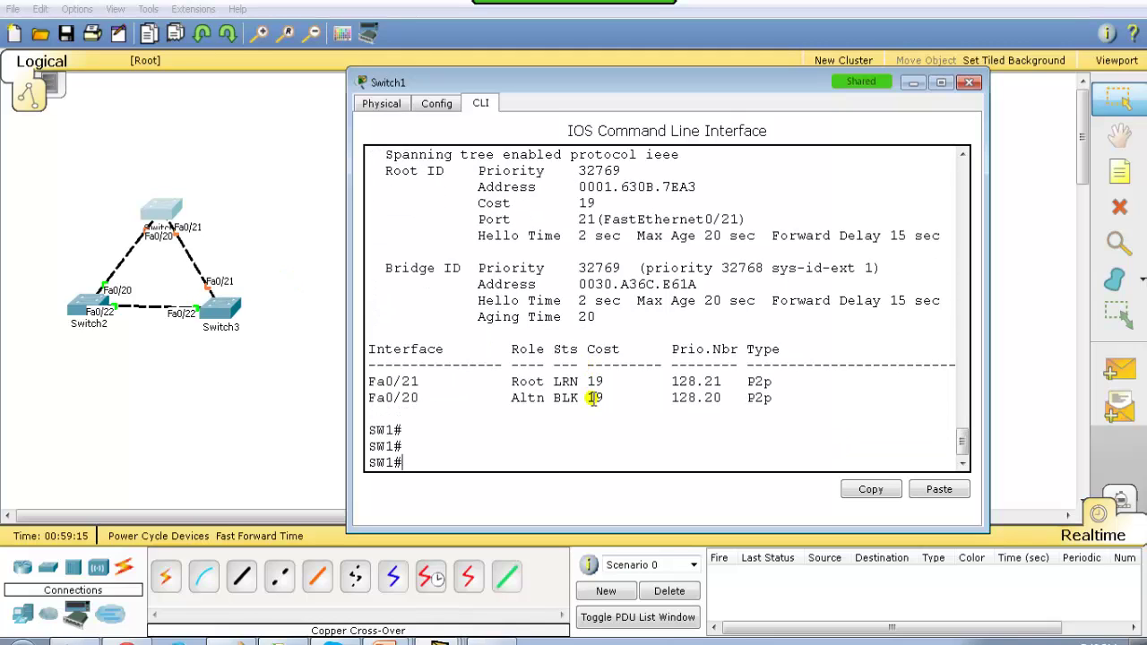
{"action": "left_click_drag", "start_coordinate": [410, 381], "coordinate": [633, 384]}
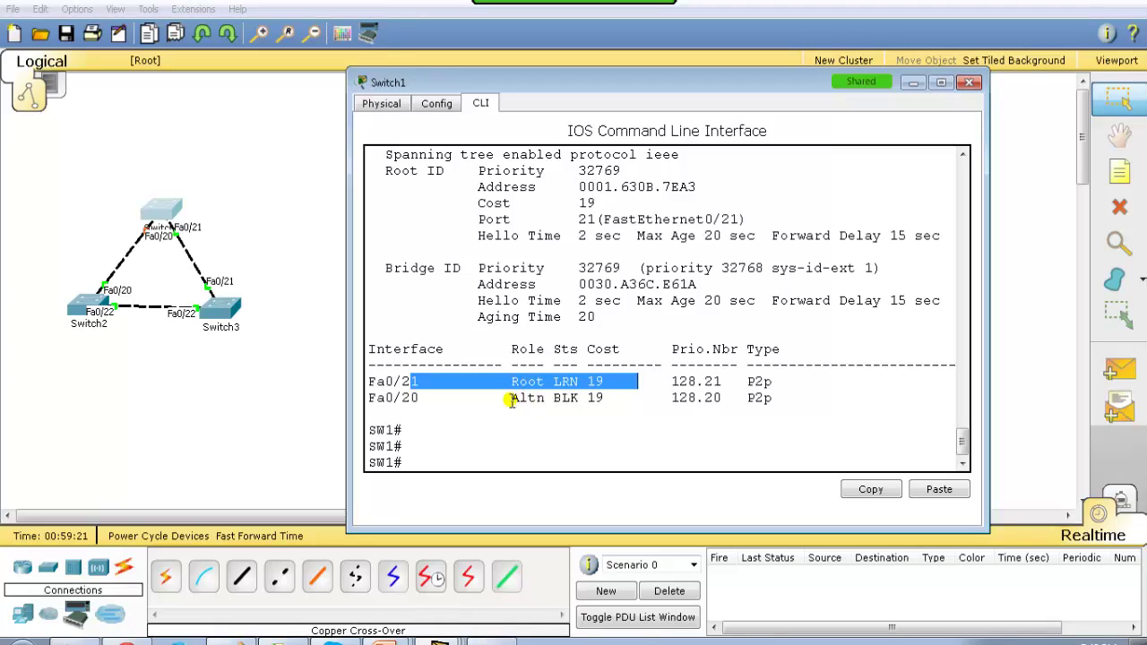
{"action": "left_click", "coordinate": [508, 401]}
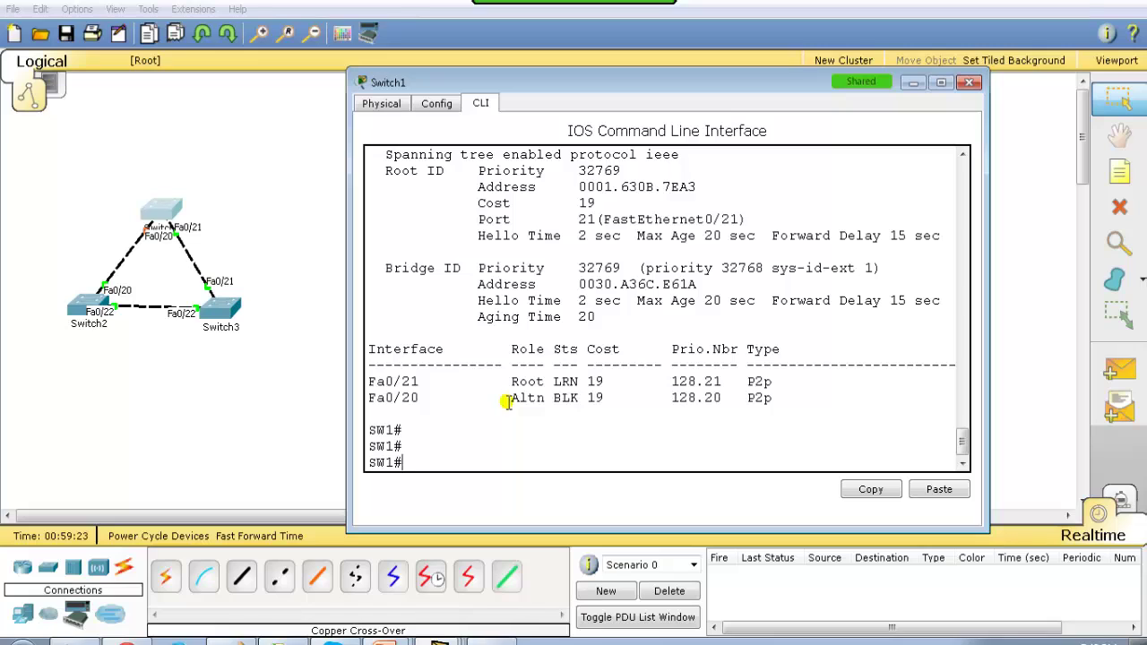
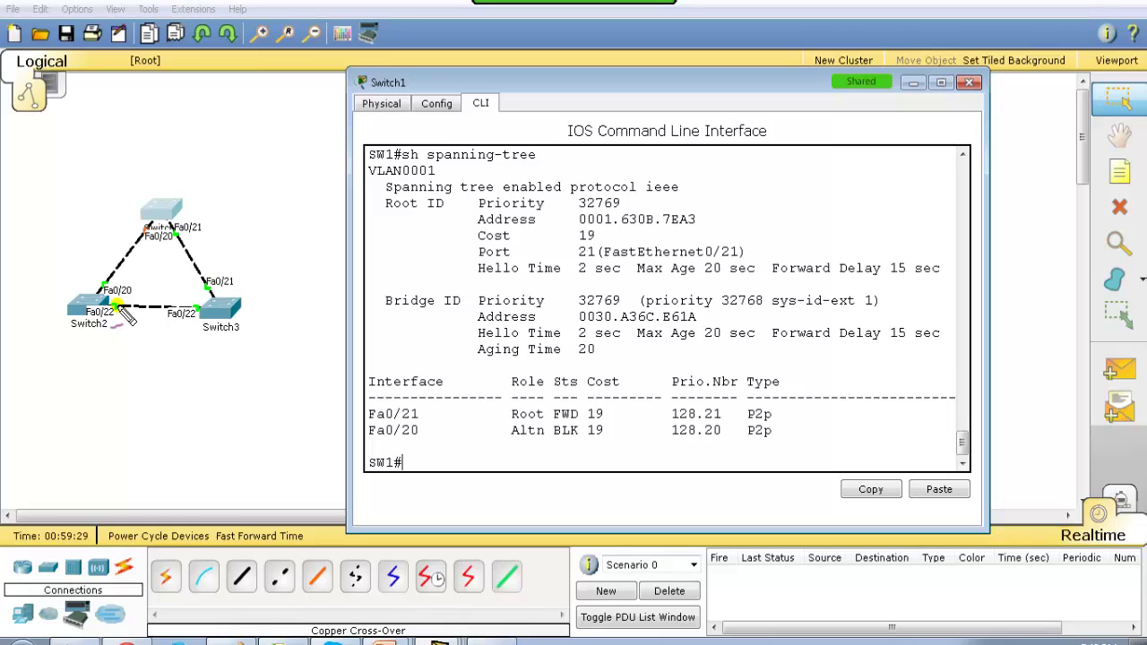
Cross out Switch2's Fa0/22 port, annotate Switch1's Fa0/20 "BLK ⇒ FWD", and sketch the interrupted path from Switch3 with "20 sec"
{"action": "left_click_drag", "start_coordinate": [119, 310], "coordinate": [119, 367]}
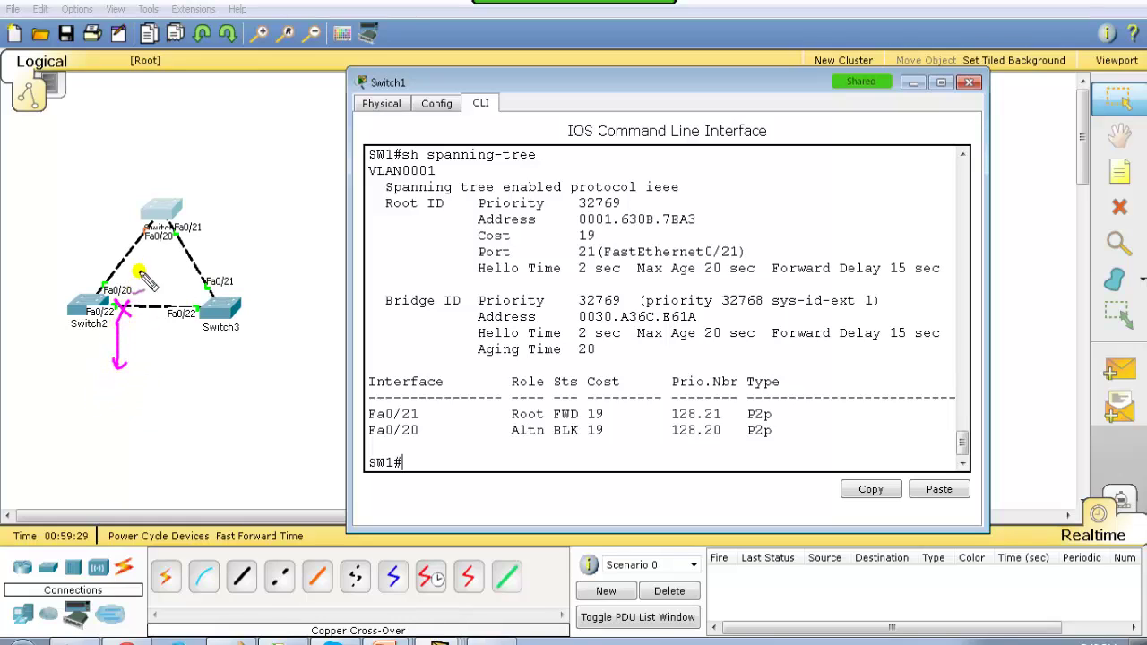
{"action": "mouse_move", "coordinate": [143, 240]}
{"action": "left_mouse_down"}
{"action": "mouse_move", "coordinate": [120, 182]}
{"action": "mouse_move", "coordinate": [179, 167]}
{"action": "mouse_move", "coordinate": [168, 178]}
{"action": "mouse_move", "coordinate": [199, 155]}
{"action": "mouse_move", "coordinate": [298, 140]}
{"action": "left_mouse_up"}
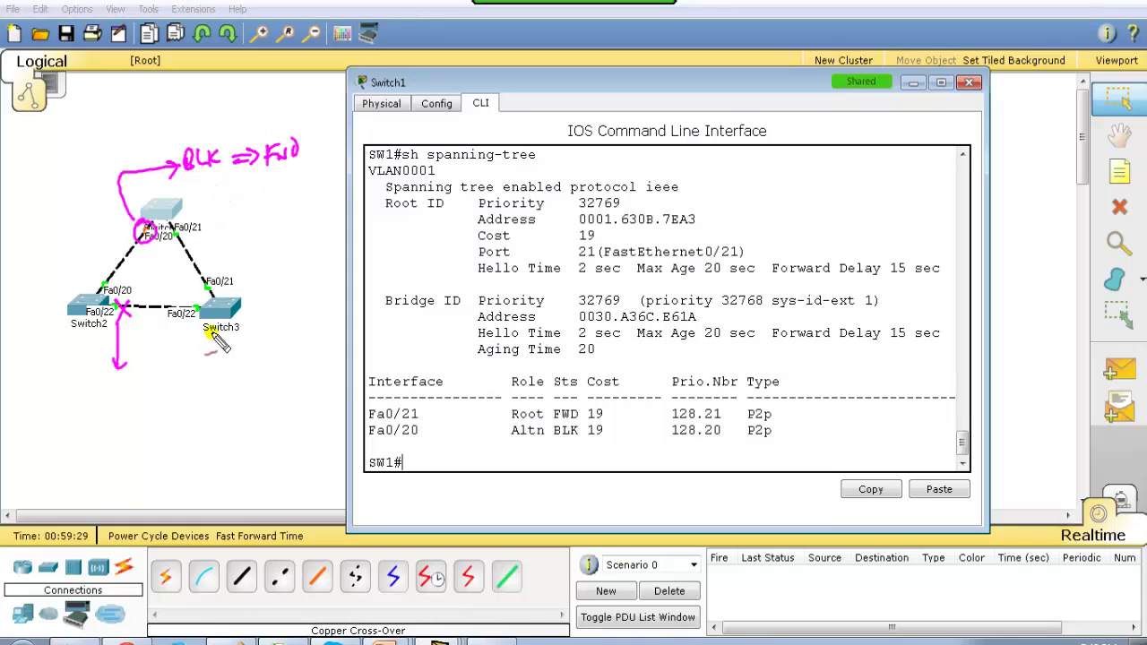
{"action": "mouse_move", "coordinate": [213, 333]}
{"action": "left_mouse_down"}
{"action": "mouse_move", "coordinate": [183, 349]}
{"action": "mouse_move", "coordinate": [50, 353]}
{"action": "mouse_move", "coordinate": [70, 269]}
{"action": "mouse_move", "coordinate": [116, 235]}
{"action": "left_mouse_up"}
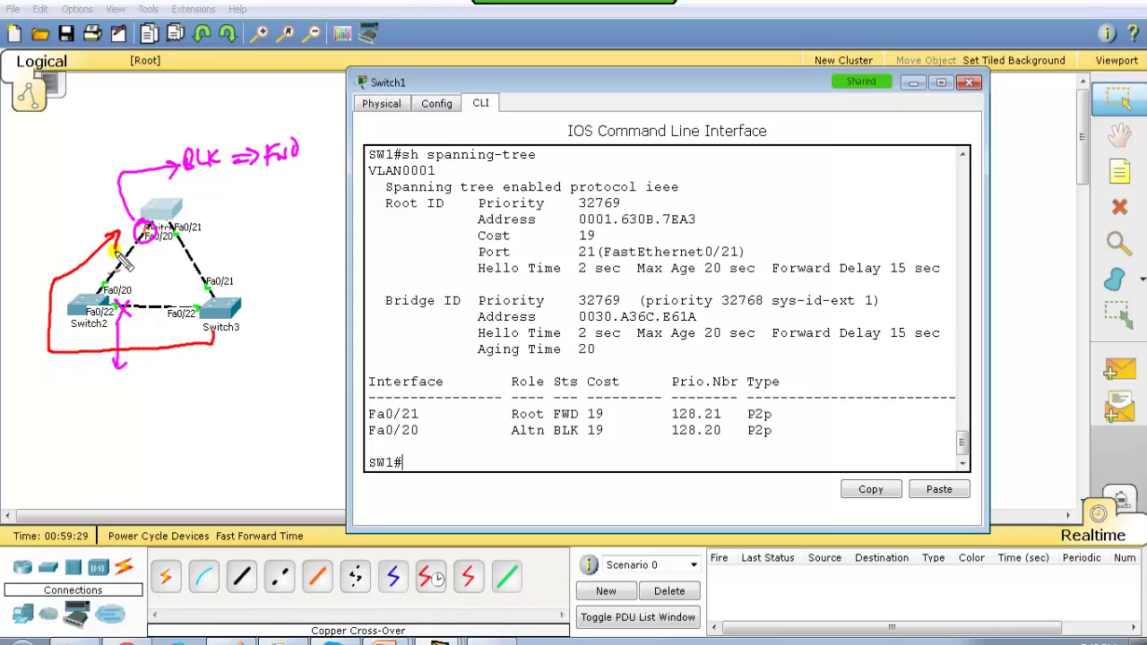
{"action": "mouse_move", "coordinate": [144, 337]}
{"action": "left_mouse_down"}
{"action": "mouse_move", "coordinate": [139, 382]}
{"action": "mouse_move", "coordinate": [199, 384]}
{"action": "left_mouse_up"}
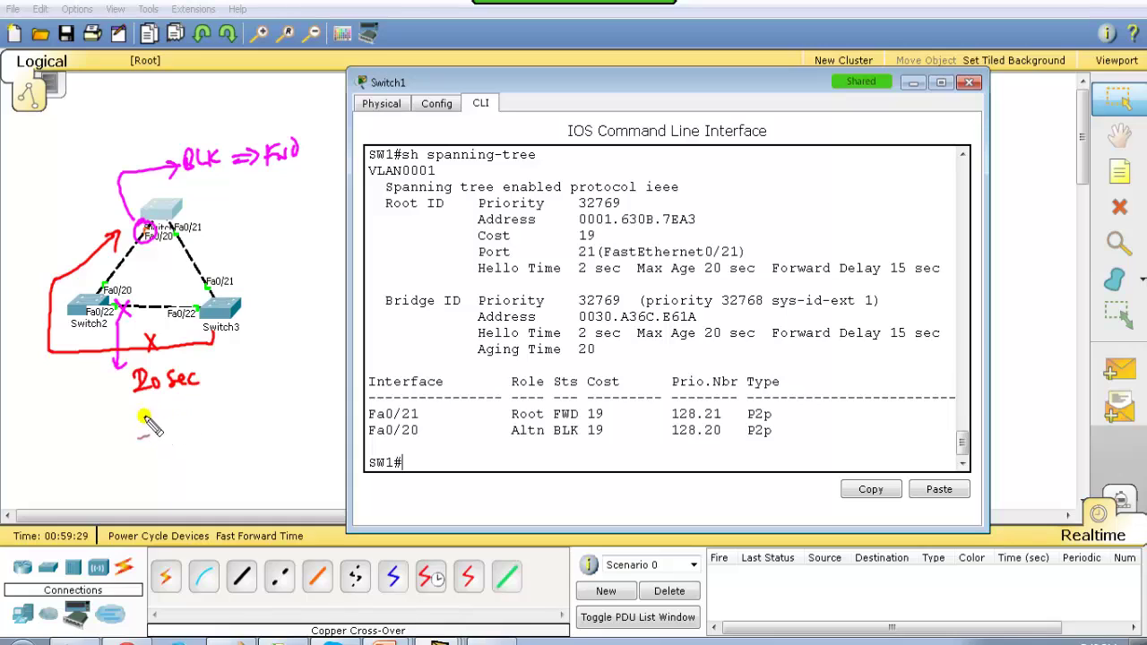
Add the notes "LSN -15" and "LRN -15", bracket the timers as "50 sec", clear the drawings, and highlight Switch1's two port rows
{"action": "mouse_move", "coordinate": [126, 411]}
{"action": "left_mouse_down"}
{"action": "mouse_move", "coordinate": [136, 428]}
{"action": "mouse_move", "coordinate": [164, 411]}
{"action": "left_mouse_up"}
{"action": "left_click_drag", "start_coordinate": [118, 441], "coordinate": [158, 458]}
{"action": "left_click_drag", "start_coordinate": [172, 414], "coordinate": [182, 414]}
{"action": "left_click_drag", "start_coordinate": [188, 404], "coordinate": [188, 423]}
{"action": "left_click_drag", "start_coordinate": [208, 402], "coordinate": [193, 455]}
{"action": "mouse_move", "coordinate": [213, 435]}
{"action": "left_mouse_down"}
{"action": "mouse_move", "coordinate": [174, 481]}
{"action": "mouse_move", "coordinate": [235, 464]}
{"action": "left_mouse_up"}
{"action": "left_click_drag", "start_coordinate": [215, 358], "coordinate": [235, 462]}
{"action": "left_click_drag", "start_coordinate": [238, 414], "coordinate": [262, 417]}
{"action": "left_click_drag", "start_coordinate": [265, 405], "coordinate": [288, 414]}
{"action": "left_click_drag", "start_coordinate": [292, 405], "coordinate": [340, 400]}
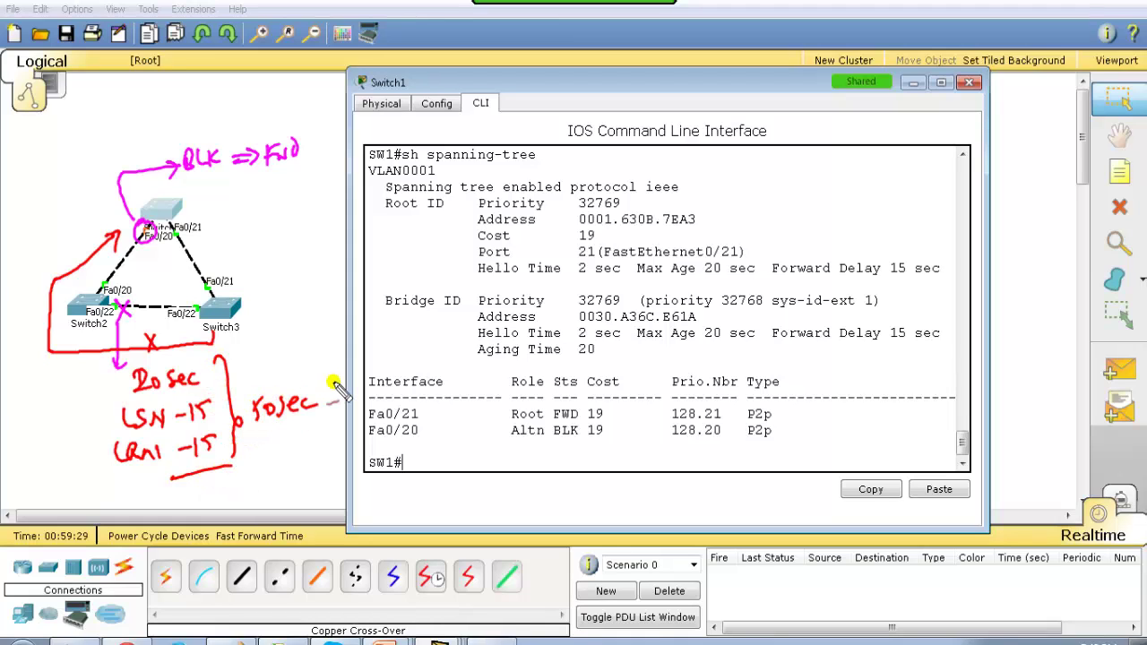
{"action": "left_click_drag", "start_coordinate": [405, 462], "coordinate": [446, 400]}
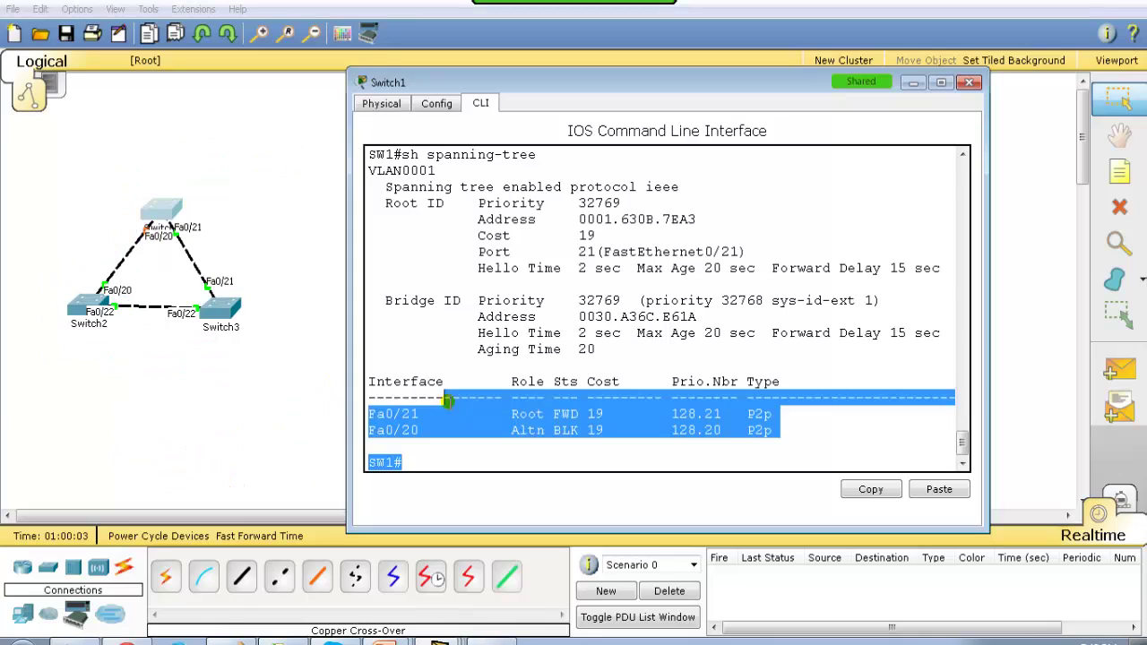
{"action": "left_click", "coordinate": [464, 413]}
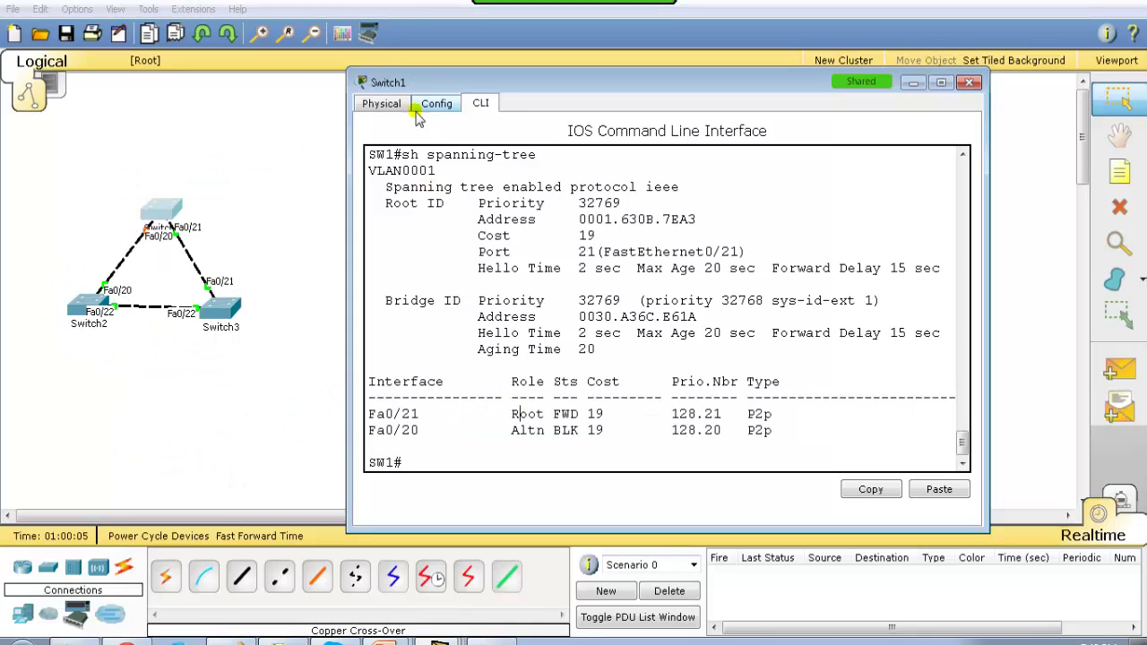
Open Switch2's command line and enter global configuration mode with "conf t"
{"action": "left_click", "coordinate": [213, 392]}
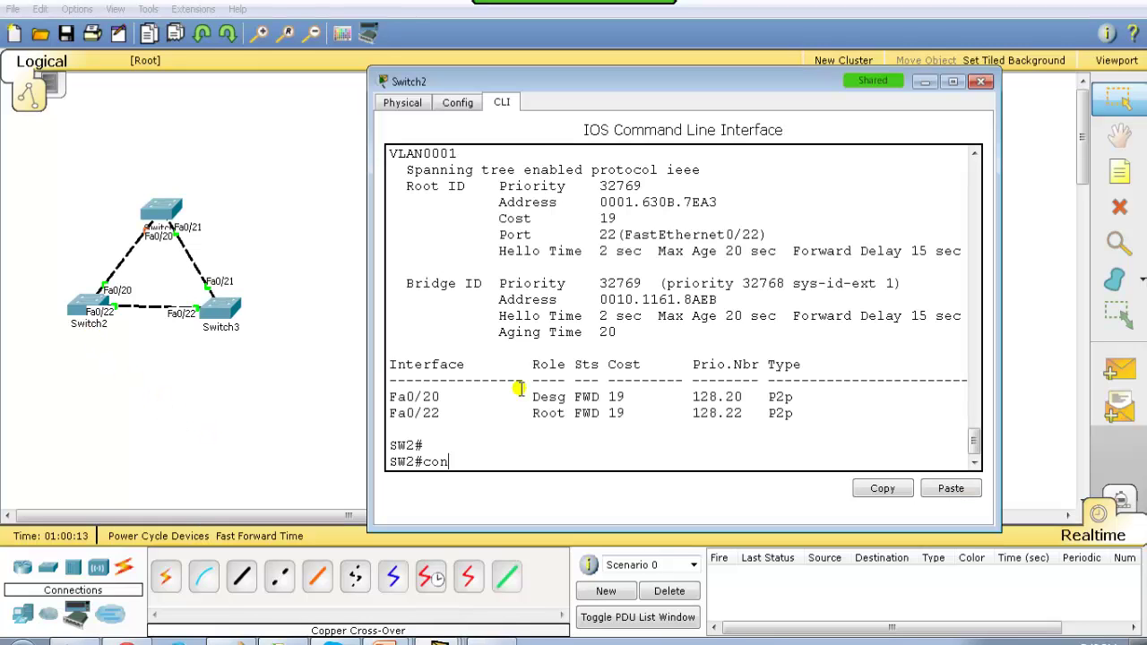
{"action": "type", "text": "f"}
{"action": "key", "text": "Return"}
{"action": "type", "text": "t"}
{"action": "key", "text": "Return"}
{"action": "type", "text": "conf t"}
{"action": "key", "text": "Return"}
{"action": "key", "text": "Return"}
Shut down Switch2's interface f0/22 with "shutdown"
{"action": "type", "text": "int f0/"}
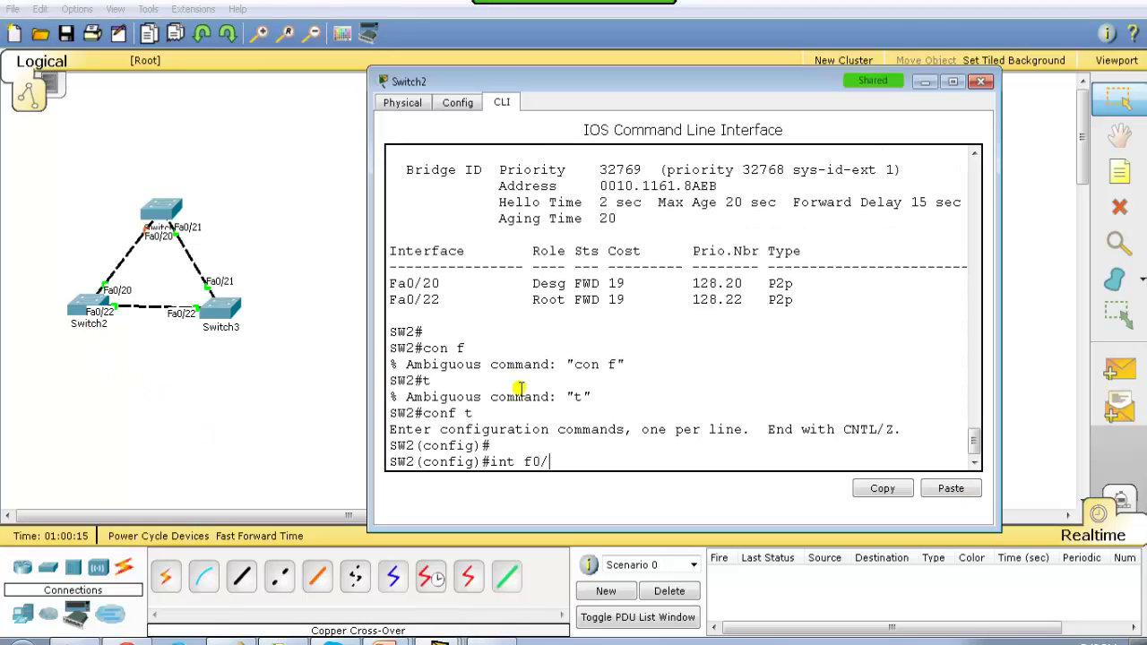
{"action": "type", "text": "22"}
{"action": "key", "text": "Return"}
{"action": "type", "text": "s"}
{"action": "key", "text": "Tab"}
{"action": "type", "text": "h"}
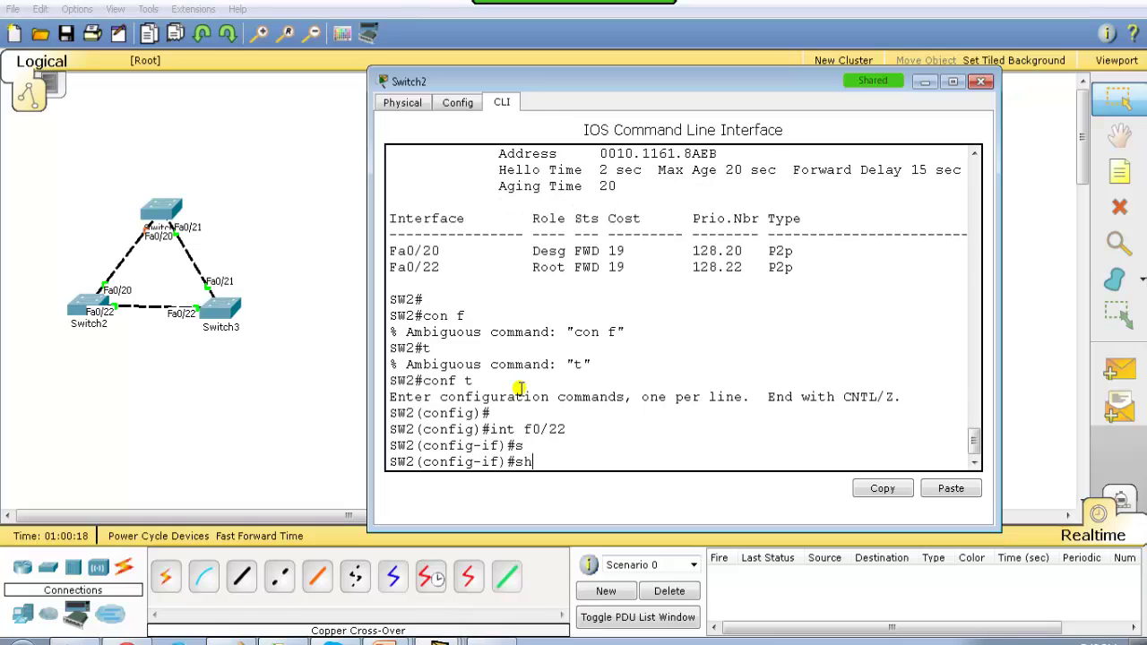
{"action": "key", "text": "Tab"}
{"action": "key", "text": "Return"}
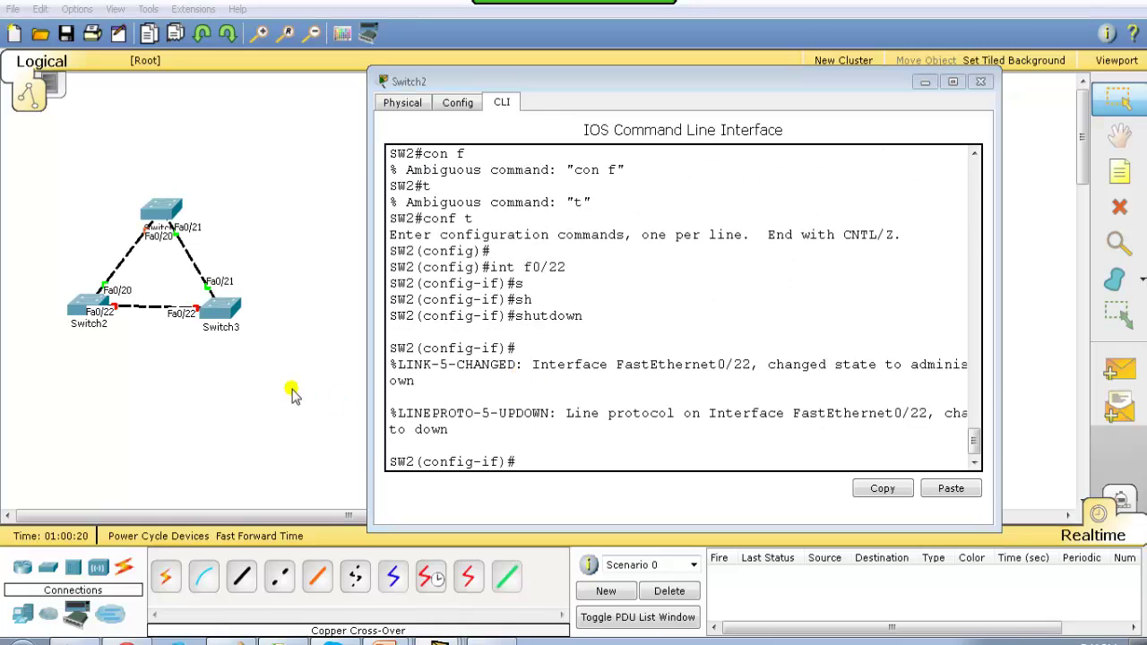
Open Switch1's command line and mark the Fa0/20 row in its spanning-tree output
{"action": "left_click", "coordinate": [291, 391]}
{"action": "left_click", "coordinate": [166, 214]}
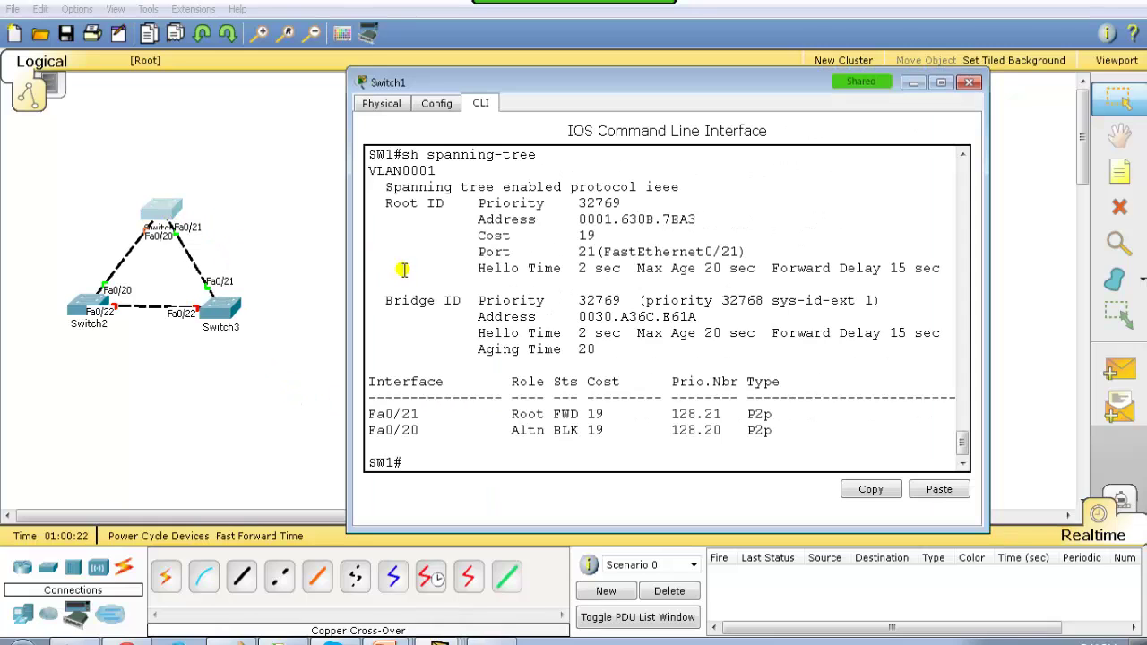
{"action": "key", "text": "Return"}
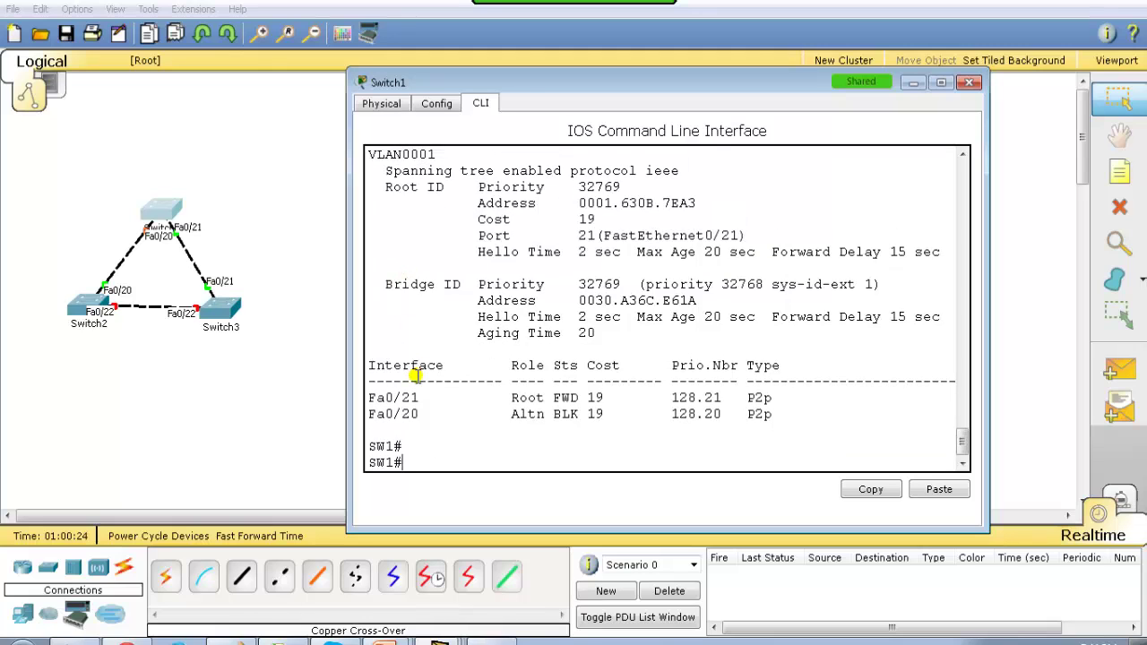
{"action": "left_click_drag", "start_coordinate": [397, 414], "coordinate": [612, 417]}
{"action": "key", "text": "Return"}
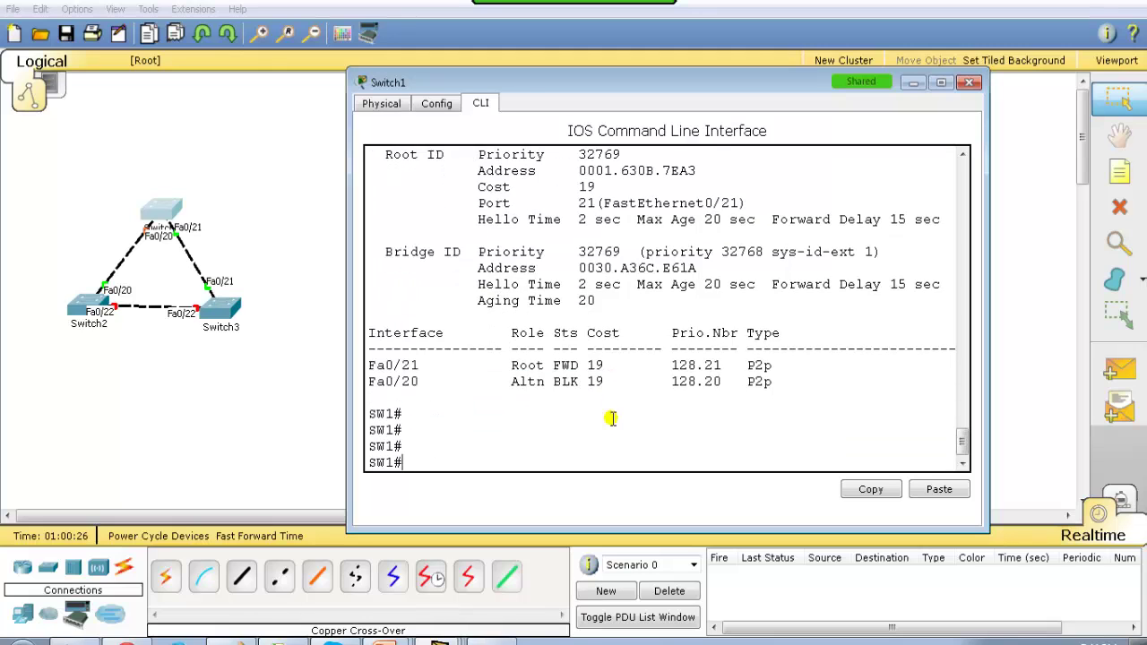
Check Switch1's port states with "sh spanning-tree" while Switch2's Fa0/22 is shut down
{"action": "type", "text": "sh spanning-tree"}
{"action": "key", "text": "BackSpace"}
{"action": "key", "text": "BackSpace"}
{"action": "key", "text": "BackSpace"}
{"action": "key", "text": "BackSpace"}
{"action": "key", "text": "BackSpace"}
{"action": "key", "text": "BackSpace"}
{"action": "key", "text": "BackSpace"}
{"action": "key", "text": "BackSpace"}
{"action": "key", "text": "BackSpace"}
{"action": "key", "text": "BackSpace"}
{"action": "key", "text": "BackSpace"}
{"action": "key", "text": "BackSpace"}
{"action": "key", "text": "BackSpace"}
{"action": "key", "text": "BackSpace"}
{"action": "key", "text": "BackSpace"}
{"action": "key", "text": "BackSpace"}
{"action": "key", "text": "BackSpace"}
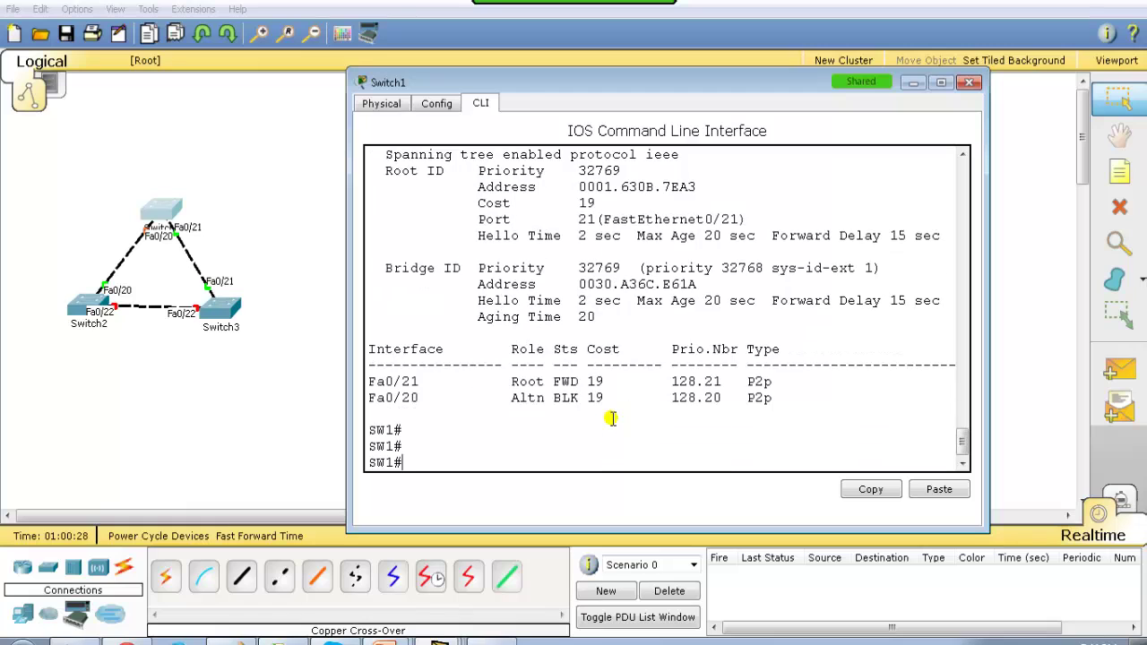
{"action": "key", "text": "Return"}
{"action": "key", "text": "Up"}
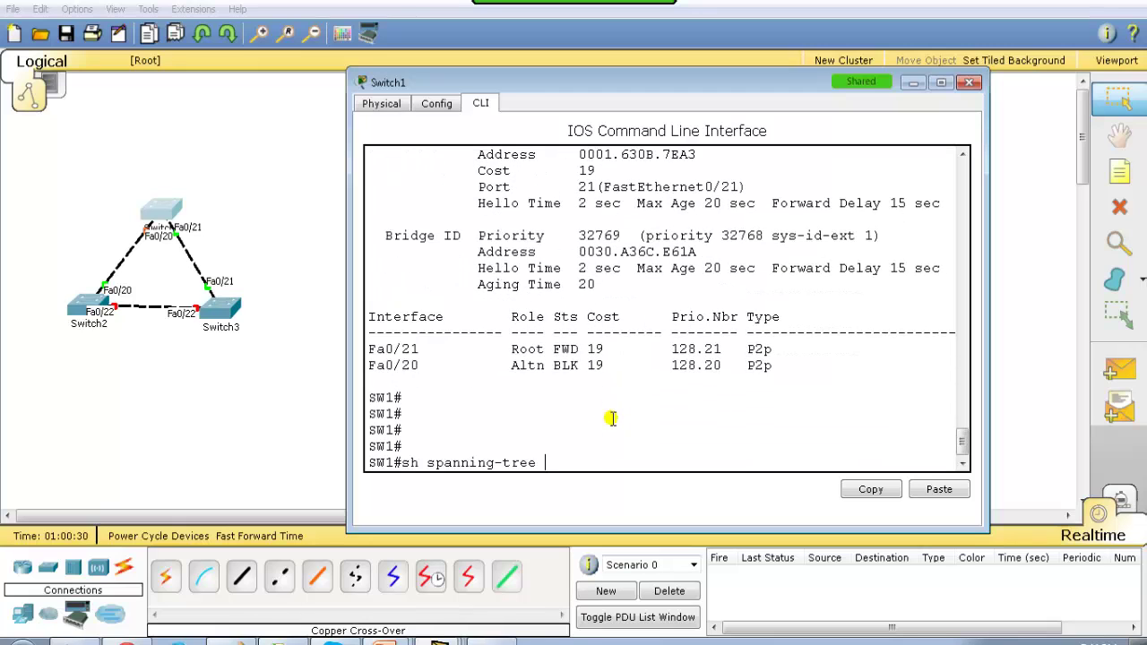
{"action": "key", "text": "Return"}
{"action": "key", "text": "Return"}
{"action": "key", "text": "Up"}
{"action": "key", "text": "Return"}
{"action": "key", "text": "Return"}
{"action": "key", "text": "Return"}
{"action": "key", "text": "Up"}
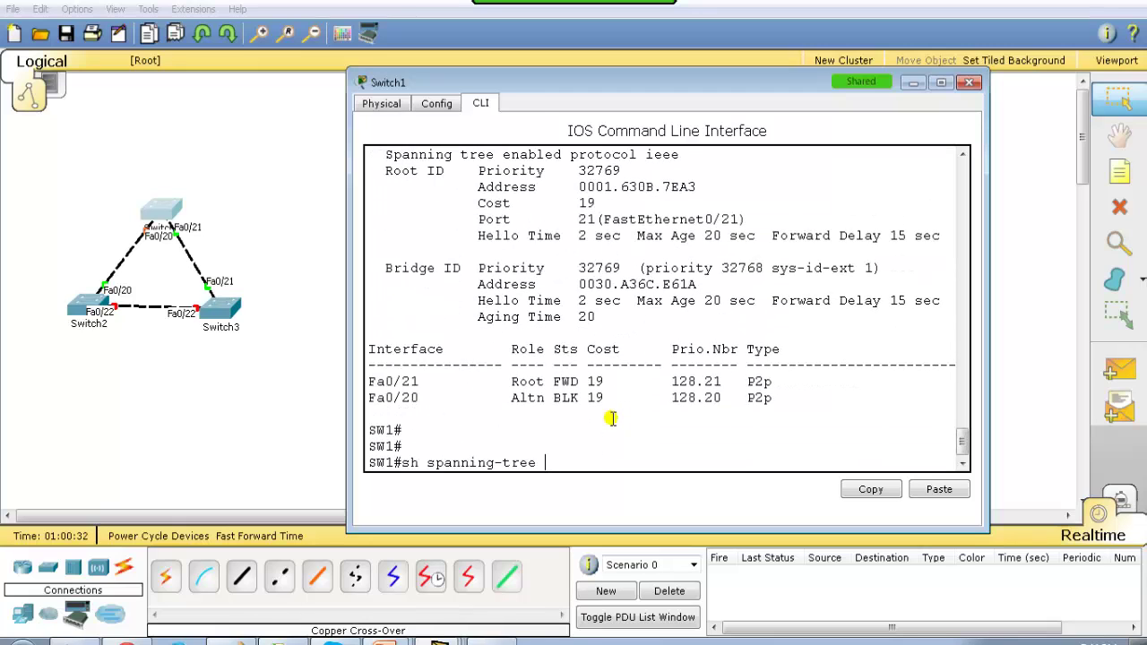
Repeat "sh spanning-tree" on Switch1 and highlight the Fa0/20 row to examine its role and state
{"action": "key", "text": "Down"}
{"action": "key", "text": "Up"}
{"action": "key", "text": "Return"}
{"action": "key", "text": "Return"}
{"action": "key", "text": "Return"}
{"action": "key", "text": "Return"}
{"action": "scroll", "coordinate": [612, 418], "scroll_direction": "up", "scroll_amount": 10}
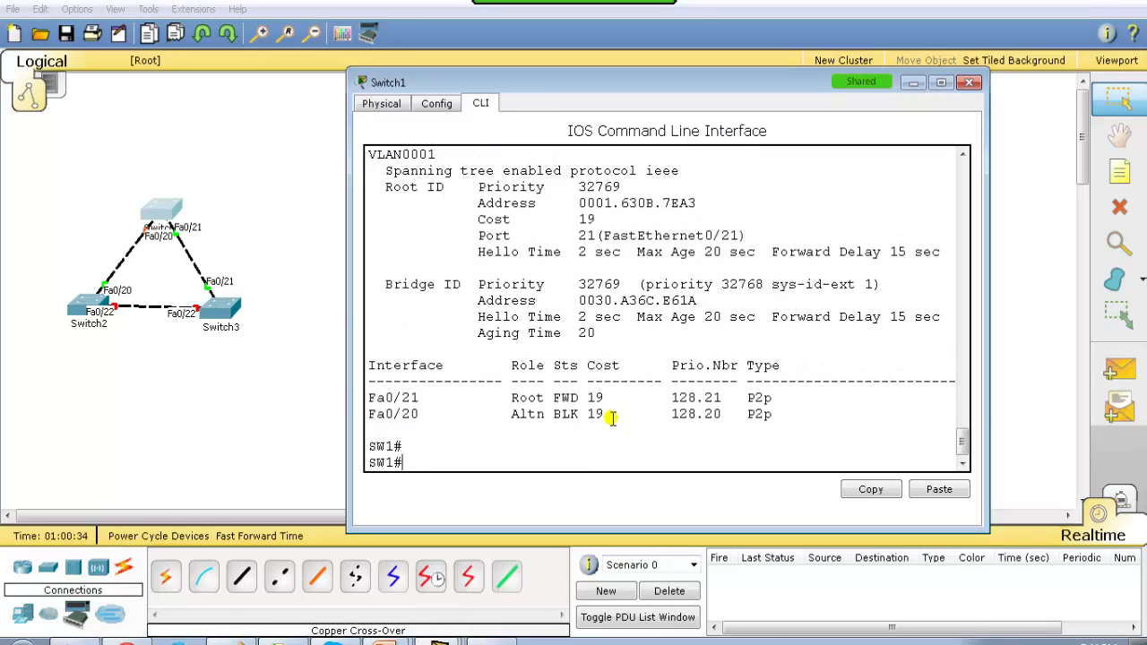
{"action": "scroll", "coordinate": [612, 419], "scroll_direction": "up", "scroll_amount": 5}
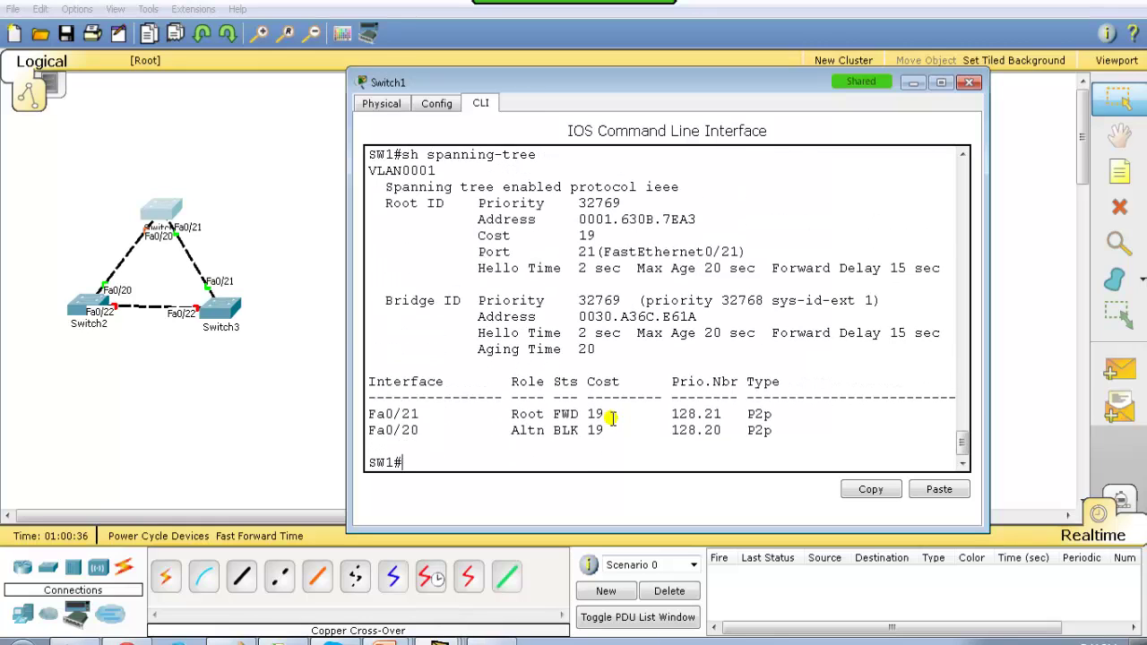
{"action": "scroll", "coordinate": [612, 418], "scroll_direction": "down", "scroll_amount": 5}
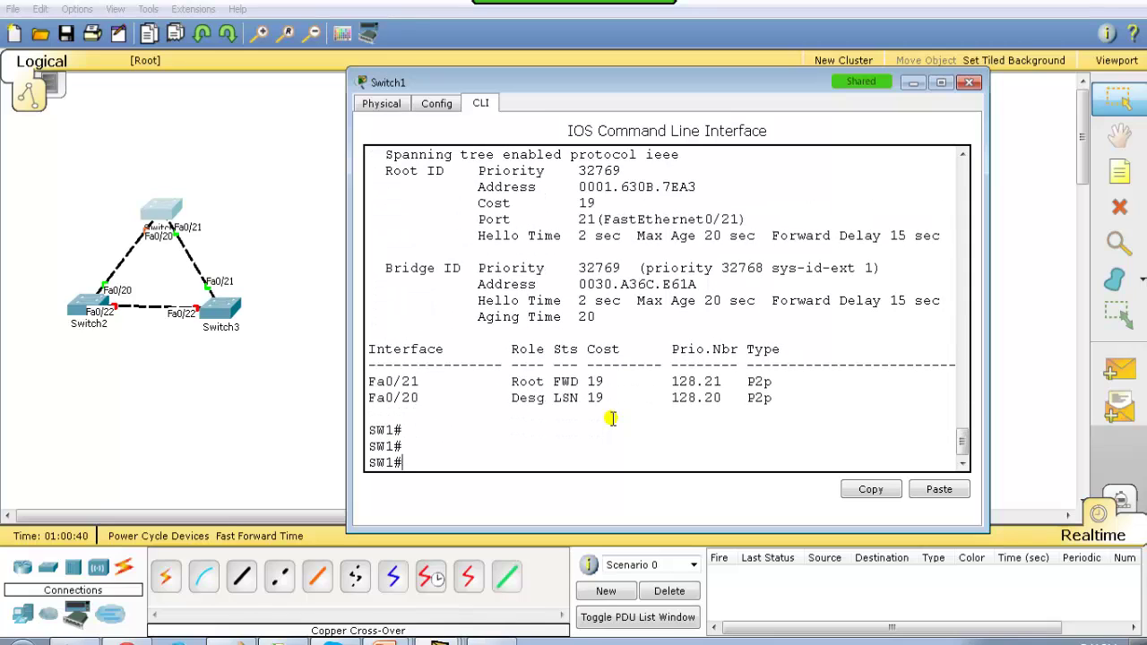
{"action": "left_click_drag", "start_coordinate": [397, 391], "coordinate": [606, 393]}
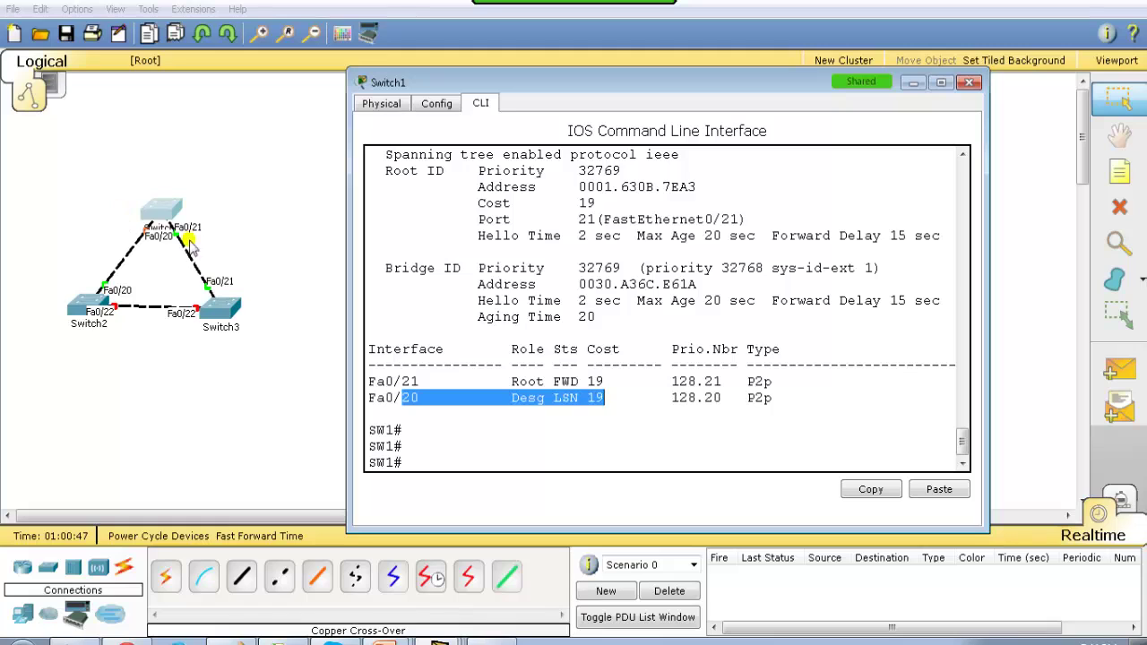
Refresh Switch1's spanning-tree output and highlight Fa0/20 again to follow its state transition
{"action": "left_click", "coordinate": [607, 389]}
{"action": "key", "text": "Up"}
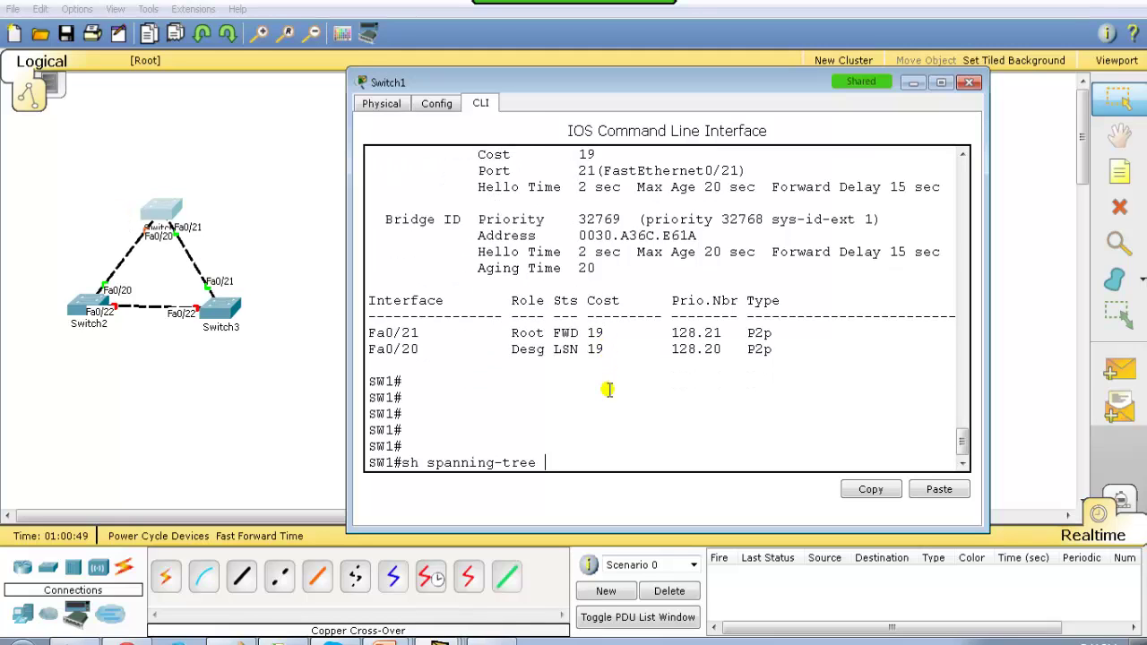
{"action": "key", "text": "Down"}
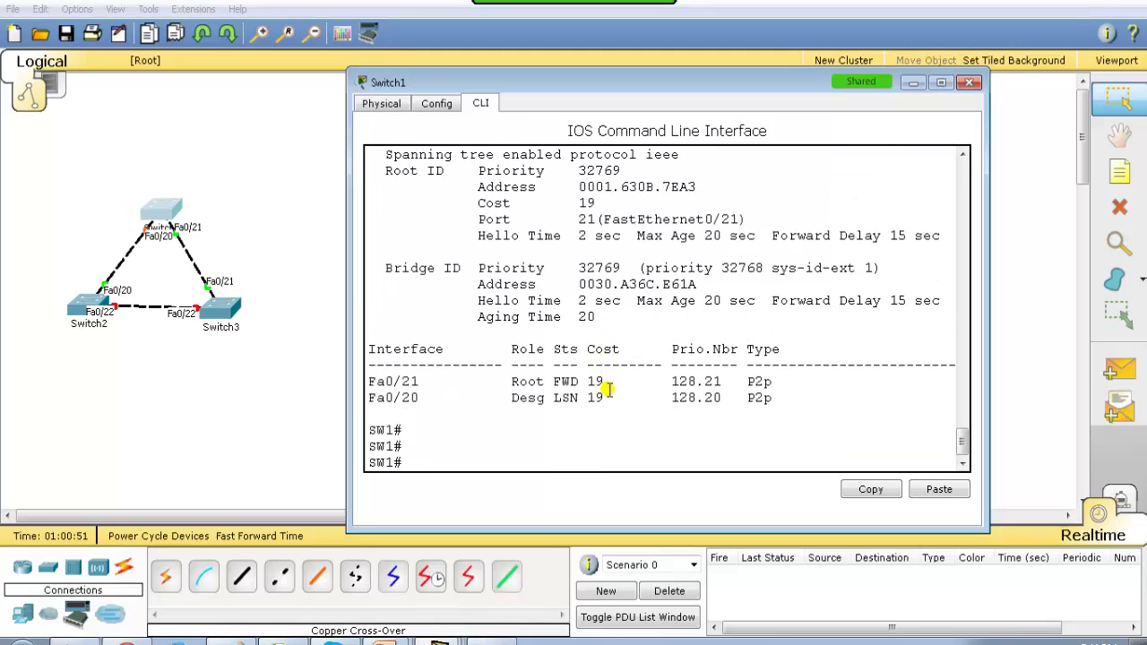
{"action": "scroll", "coordinate": [606, 390], "scroll_direction": "up", "scroll_amount": 1}
{"action": "scroll", "coordinate": [607, 390], "scroll_direction": "down", "scroll_amount": 1}
{"action": "scroll", "coordinate": [606, 390], "scroll_direction": "up", "scroll_amount": 1}
{"action": "scroll", "coordinate": [607, 390], "scroll_direction": "down", "scroll_amount": 1}
{"action": "left_click_drag", "start_coordinate": [373, 406], "coordinate": [597, 405]}
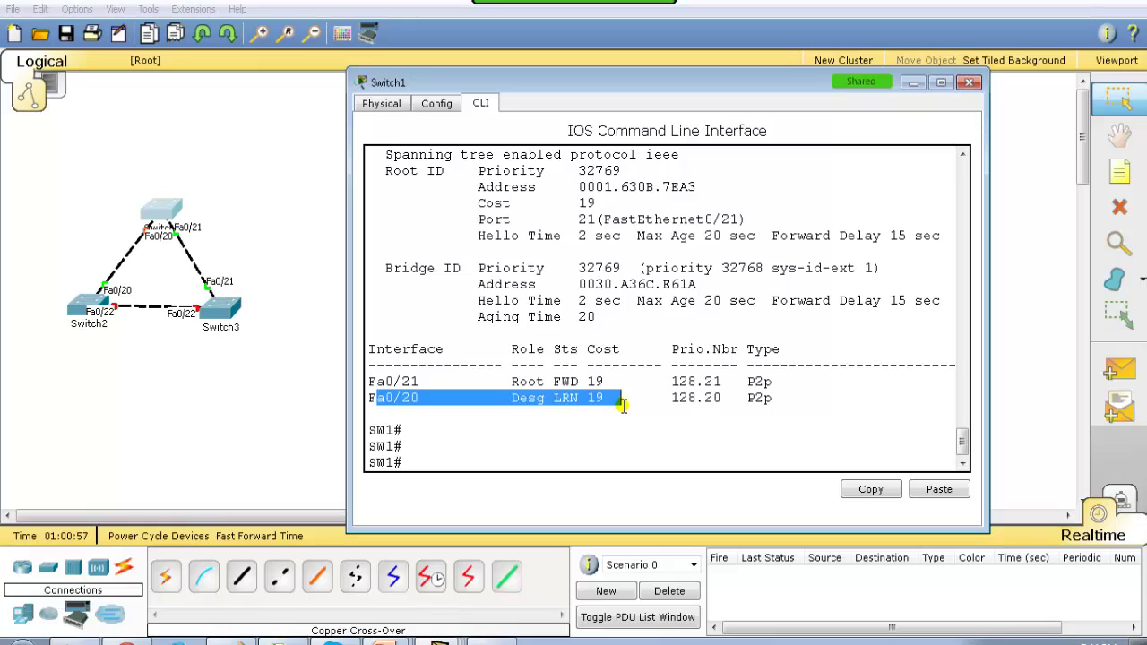
Keep rerunning "sh spanning-tree" on Switch1 to monitor Fa0/20 through the rest of its convergence
{"action": "scroll", "coordinate": [622, 406], "scroll_direction": "up", "scroll_amount": 3}
{"action": "scroll", "coordinate": [622, 406], "scroll_direction": "down", "scroll_amount": 3}
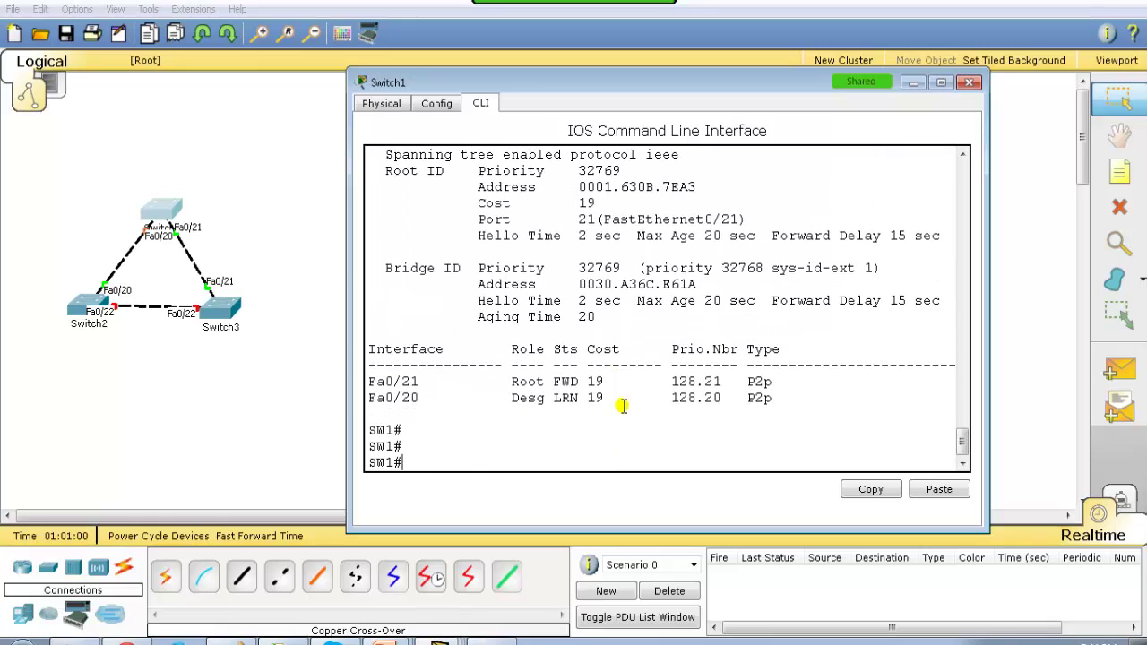
{"action": "scroll", "coordinate": [621, 406], "scroll_direction": "up", "scroll_amount": 3}
{"action": "scroll", "coordinate": [622, 406], "scroll_direction": "down", "scroll_amount": 3}
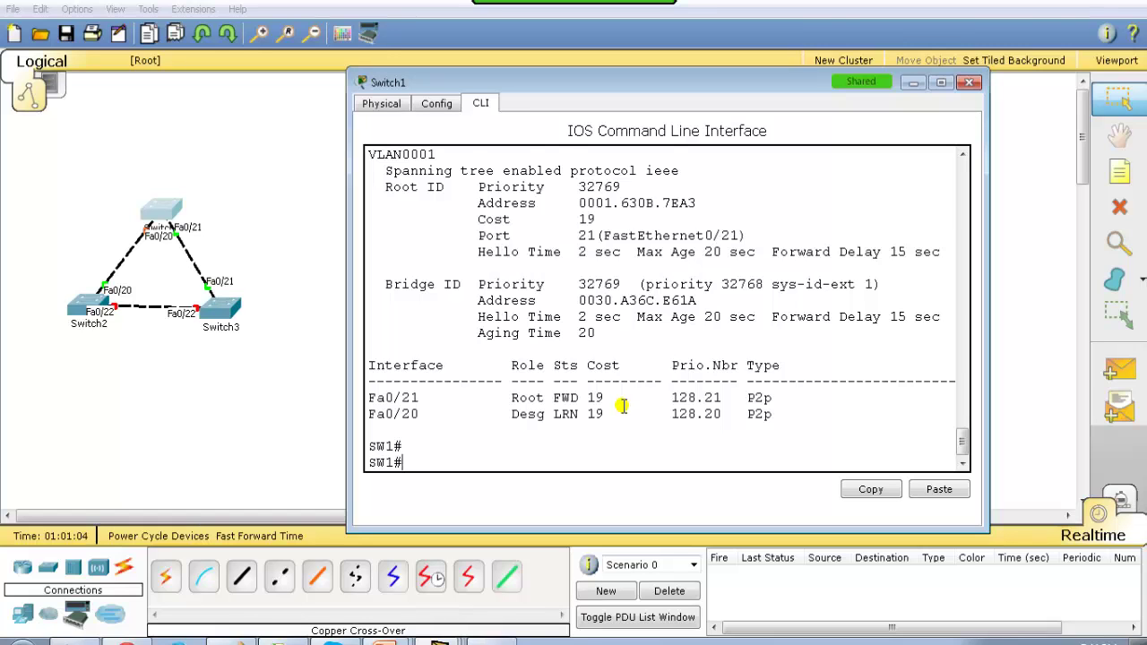
{"action": "scroll", "coordinate": [622, 406], "scroll_direction": "down", "scroll_amount": 1}
{"action": "key", "text": "Up"}
{"action": "scroll", "coordinate": [621, 405], "scroll_direction": "up", "scroll_amount": 3}
{"action": "scroll", "coordinate": [622, 406], "scroll_direction": "down", "scroll_amount": 3}
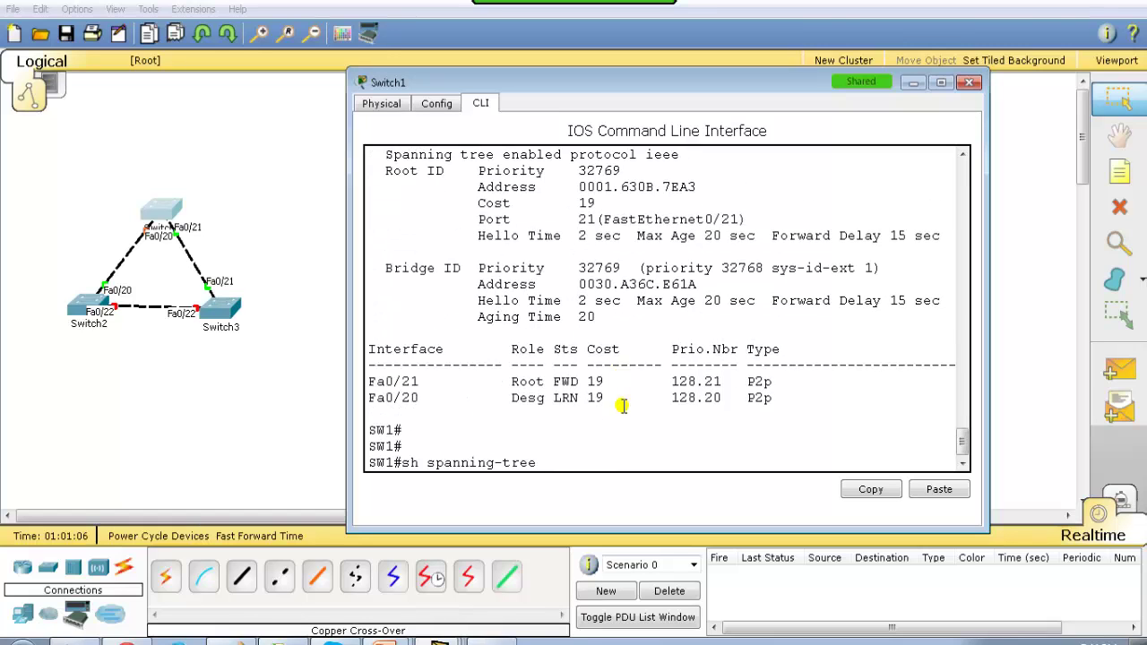
{"action": "scroll", "coordinate": [622, 405], "scroll_direction": "up", "scroll_amount": 2}
{"action": "scroll", "coordinate": [622, 406], "scroll_direction": "down", "scroll_amount": 3}
{"action": "scroll", "coordinate": [621, 406], "scroll_direction": "up", "scroll_amount": 3}
{"action": "key", "text": "Down"}
{"action": "key", "text": "Return"}
{"action": "scroll", "coordinate": [622, 406], "scroll_direction": "down", "scroll_amount": 3}
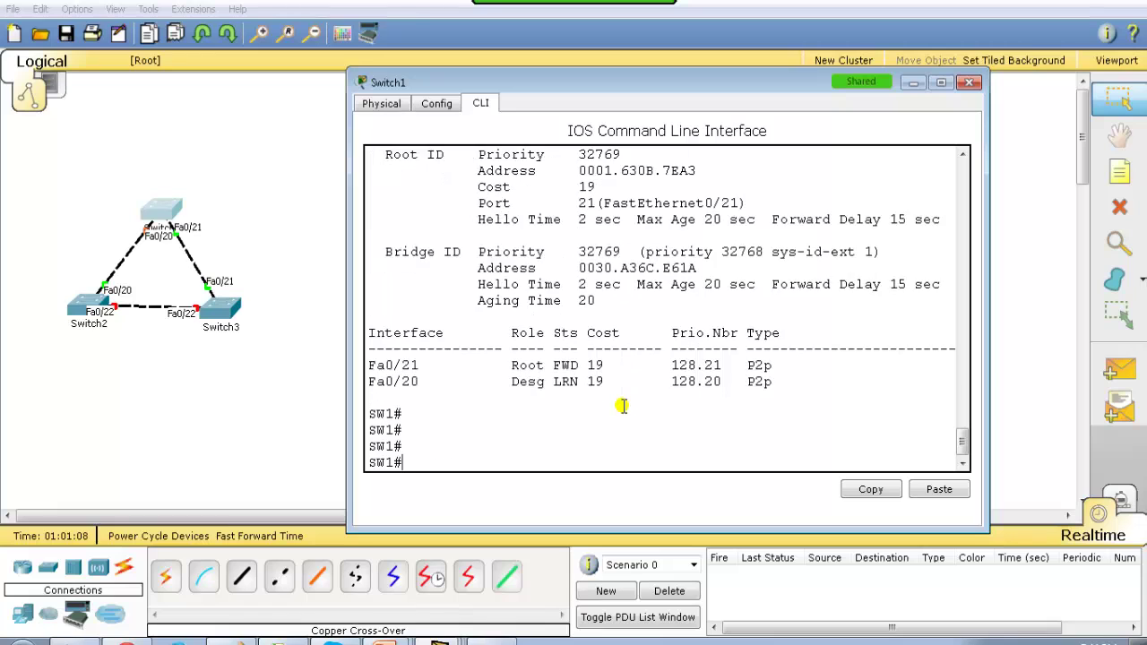
{"action": "scroll", "coordinate": [622, 406], "scroll_direction": "up", "scroll_amount": 2}
{"action": "scroll", "coordinate": [622, 406], "scroll_direction": "down", "scroll_amount": 1}
{"action": "key", "text": "Up"}
{"action": "key", "text": "Return"}
{"action": "key", "text": "Return"}
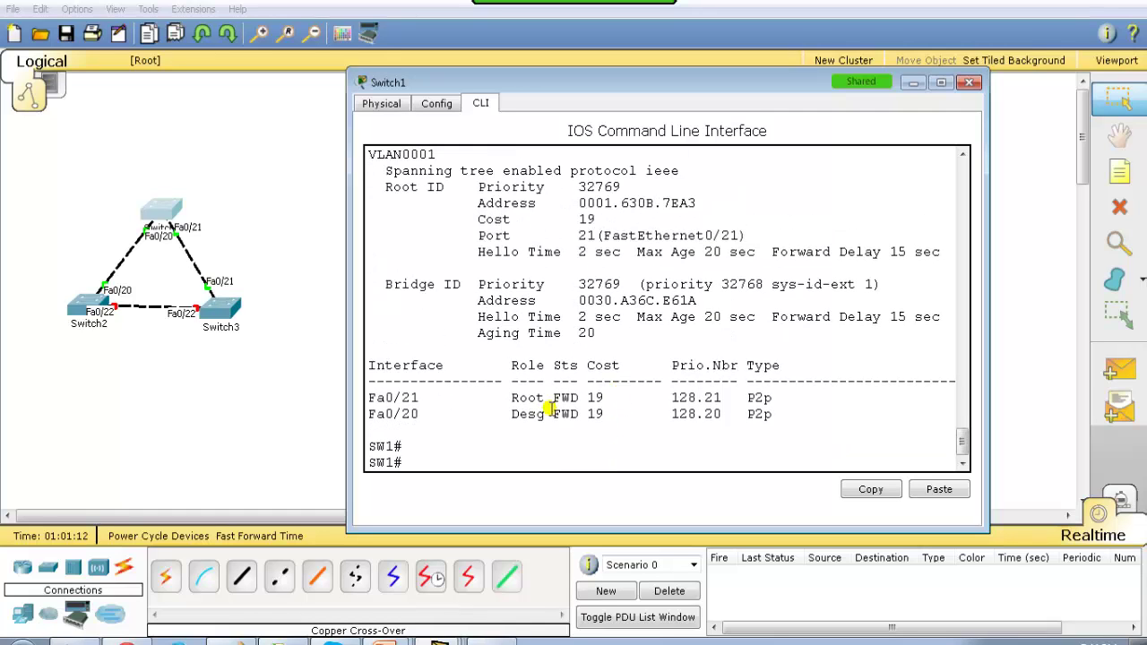
Bring Switch2's Fa0/22 back up with "no shutdown" and leave configuration mode with "end"
{"action": "left_click", "coordinate": [321, 401]}
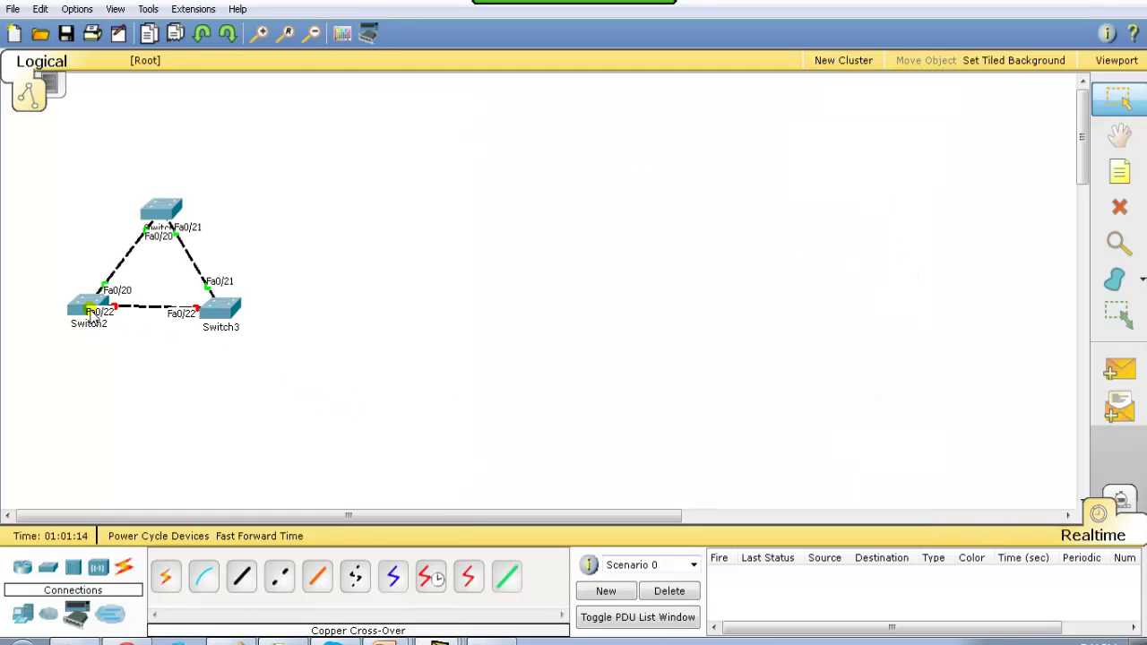
{"action": "left_click", "coordinate": [91, 309]}
{"action": "type", "text": "nfig-if)#n"}
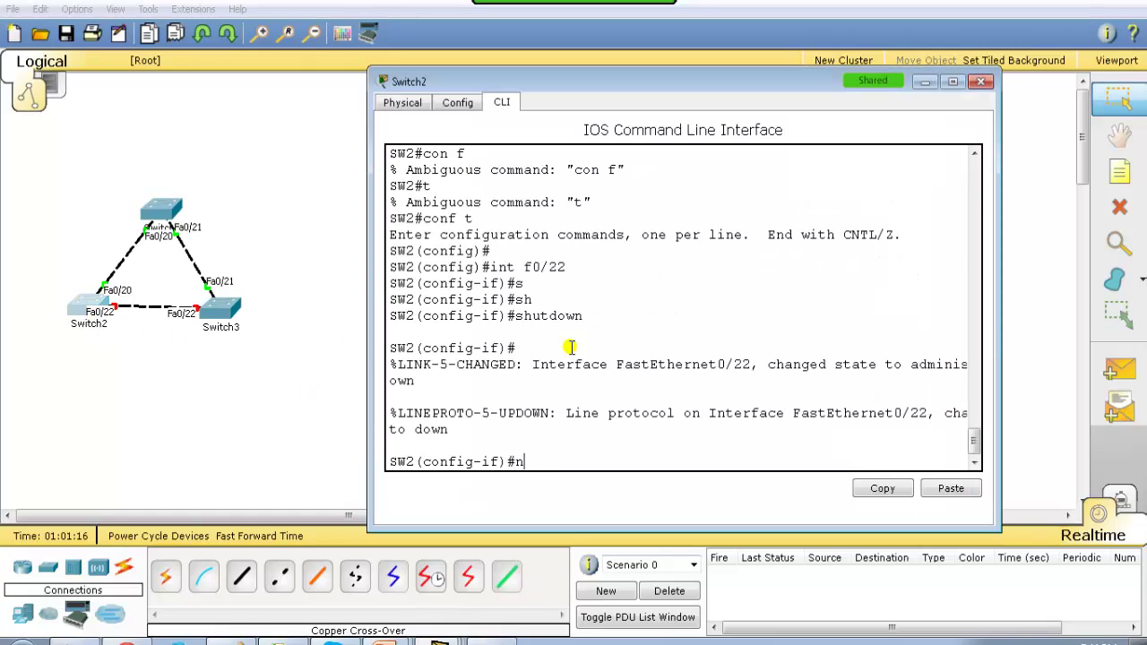
{"action": "type", "text": "o sh"}
{"action": "key", "text": "Tab"}
{"action": "key", "text": "Return"}
{"action": "type", "text": "end"}
{"action": "key", "text": "Return"}
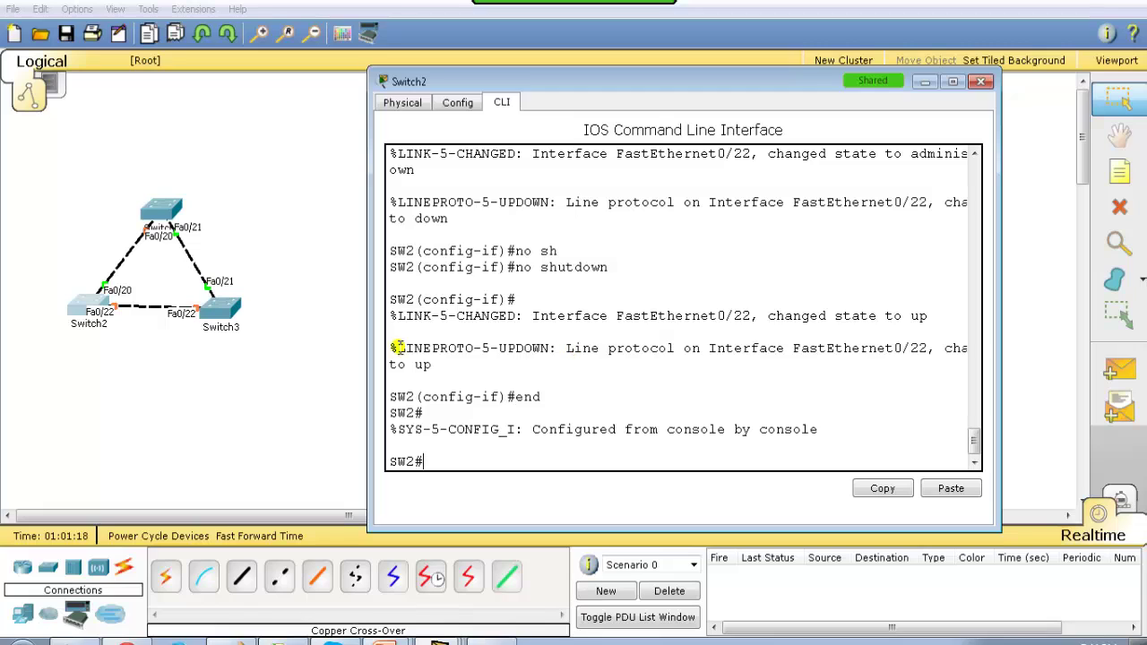
Reopen Switch1's command line, annotate its circled Fa0/20 "BLK", and mark Switch2's Fa0/22 as root port "FWD" with an arrow to "LSN LRN"
{"action": "left_click", "coordinate": [185, 394]}
{"action": "left_click", "coordinate": [152, 229]}
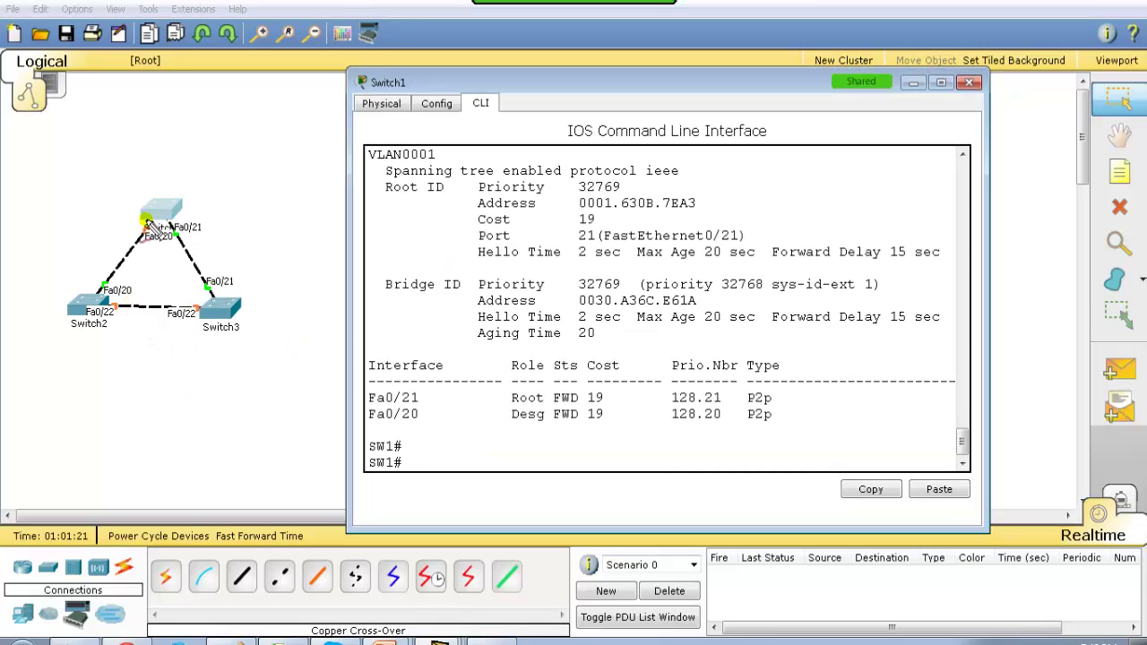
{"action": "mouse_move", "coordinate": [163, 215]}
{"action": "left_mouse_down"}
{"action": "mouse_move", "coordinate": [155, 241]}
{"action": "mouse_move", "coordinate": [149, 217]}
{"action": "mouse_move", "coordinate": [118, 199]}
{"action": "mouse_move", "coordinate": [138, 192]}
{"action": "left_mouse_up"}
{"action": "mouse_move", "coordinate": [124, 335]}
{"action": "left_mouse_down"}
{"action": "mouse_move", "coordinate": [109, 334]}
{"action": "mouse_move", "coordinate": [193, 331]}
{"action": "mouse_move", "coordinate": [183, 340]}
{"action": "left_mouse_up"}
{"action": "mouse_move", "coordinate": [97, 347]}
{"action": "left_mouse_down"}
{"action": "mouse_move", "coordinate": [101, 369]}
{"action": "mouse_move", "coordinate": [170, 351]}
{"action": "mouse_move", "coordinate": [154, 361]}
{"action": "mouse_move", "coordinate": [151, 390]}
{"action": "mouse_move", "coordinate": [166, 385]}
{"action": "mouse_move", "coordinate": [179, 333]}
{"action": "mouse_move", "coordinate": [229, 375]}
{"action": "mouse_move", "coordinate": [295, 366]}
{"action": "mouse_move", "coordinate": [261, 388]}
{"action": "mouse_move", "coordinate": [287, 391]}
{"action": "left_mouse_up"}
{"action": "left_click_drag", "start_coordinate": [229, 418], "coordinate": [312, 395]}
Write a circled "UP" beside the topology, link it by arrow to the circled "LSN LRN" note, and clear the drawings
{"action": "left_click_drag", "start_coordinate": [266, 230], "coordinate": [277, 229]}
{"action": "mouse_move", "coordinate": [280, 224]}
{"action": "left_mouse_down"}
{"action": "mouse_move", "coordinate": [288, 240]}
{"action": "mouse_move", "coordinate": [283, 217]}
{"action": "left_mouse_up"}
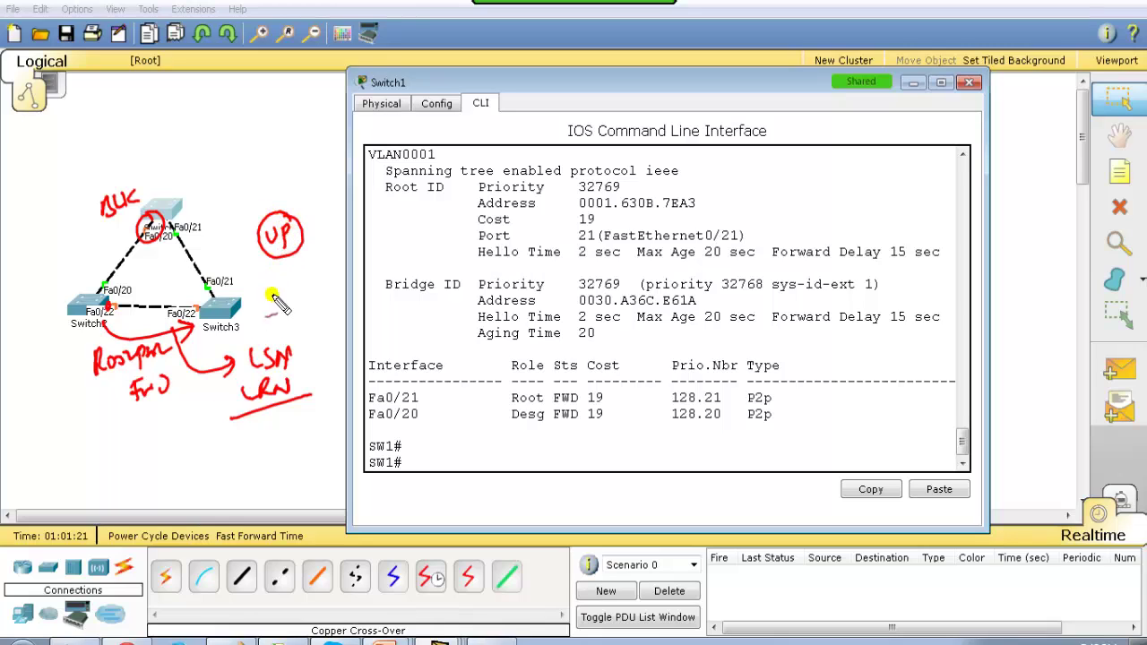
{"action": "mouse_move", "coordinate": [279, 260]}
{"action": "left_mouse_down"}
{"action": "mouse_move", "coordinate": [271, 327]}
{"action": "mouse_move", "coordinate": [297, 336]}
{"action": "mouse_move", "coordinate": [229, 365]}
{"action": "mouse_move", "coordinate": [315, 394]}
{"action": "left_mouse_up"}
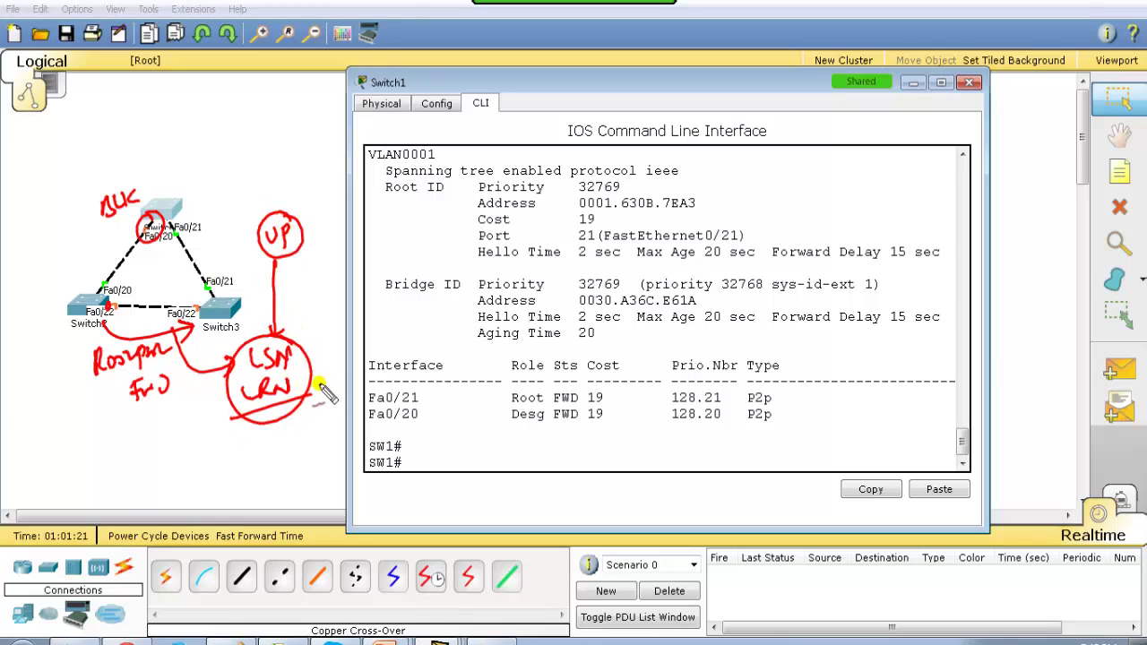
{"action": "mouse_move", "coordinate": [312, 344]}
{"action": "left_mouse_down"}
{"action": "mouse_move", "coordinate": [319, 367]}
{"action": "mouse_move", "coordinate": [368, 350]}
{"action": "left_mouse_up"}
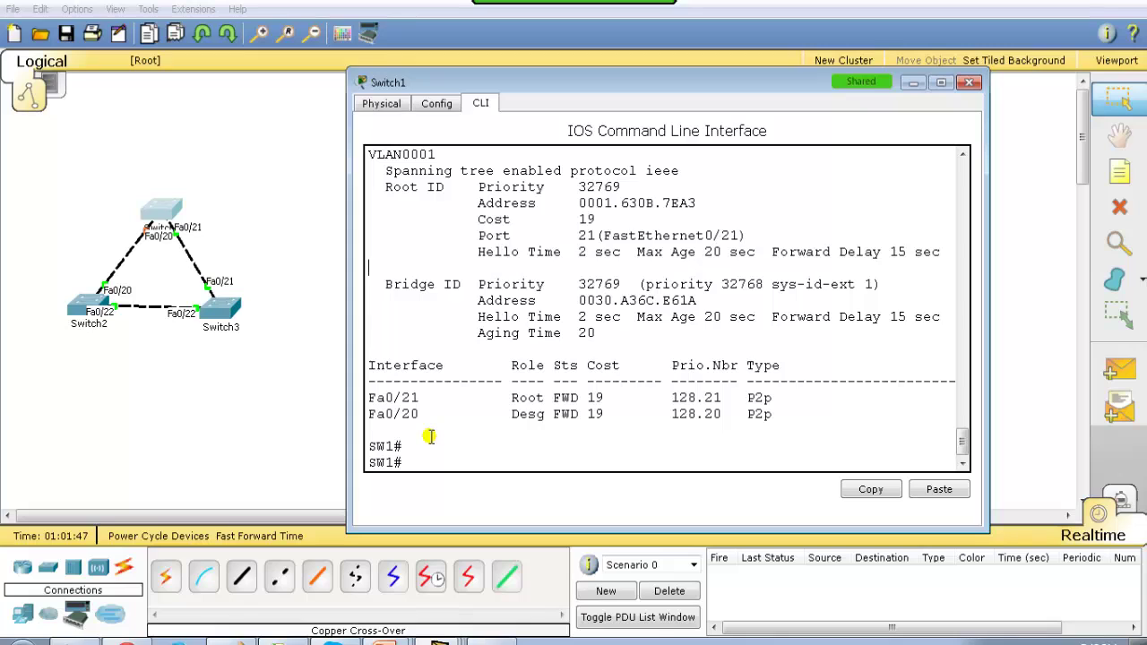
Add a PC below Switch2 and cable it to the switch's Fa0/1 using the automatic connection type
{"action": "left_click", "coordinate": [225, 432]}
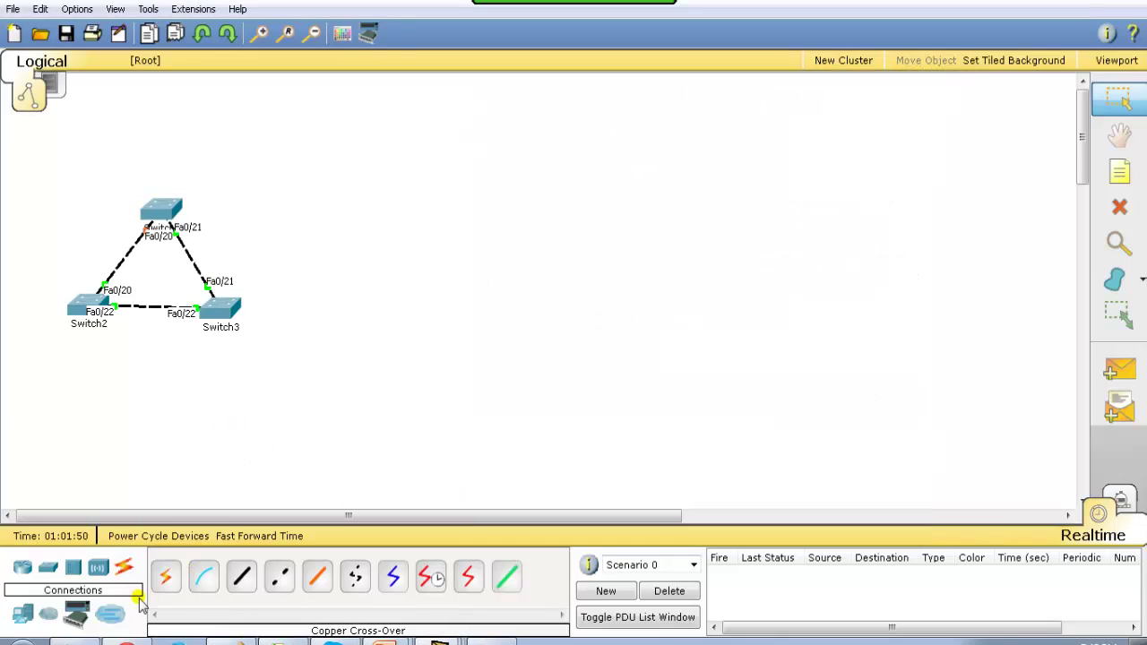
{"action": "left_click", "coordinate": [66, 376]}
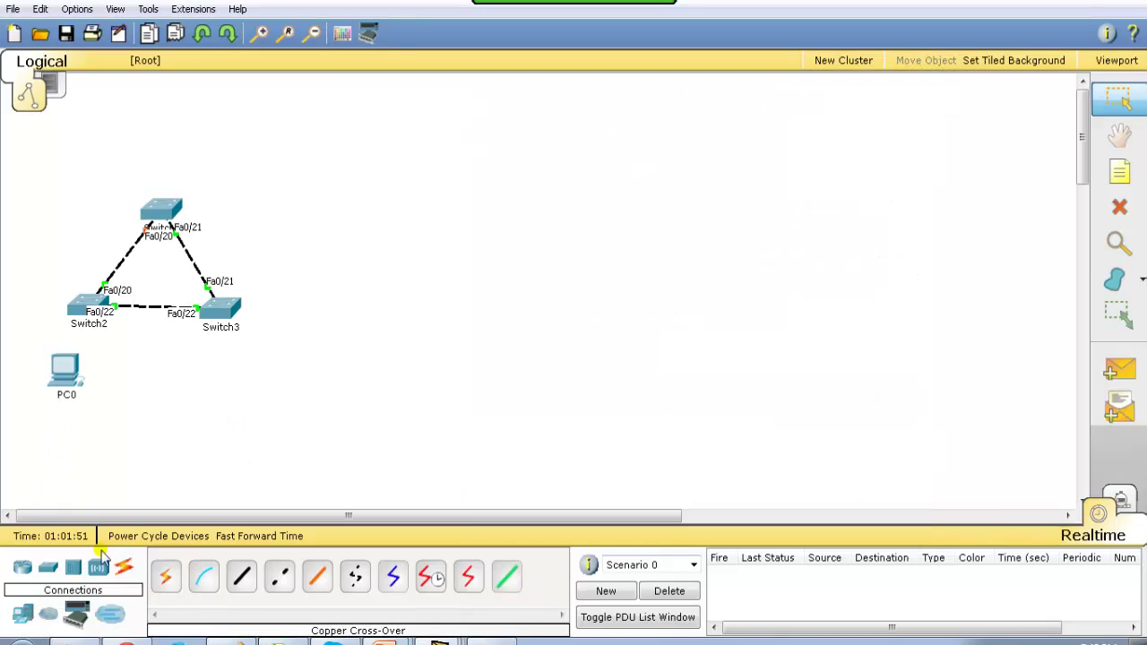
{"action": "left_click", "coordinate": [166, 576]}
{"action": "left_click", "coordinate": [66, 374]}
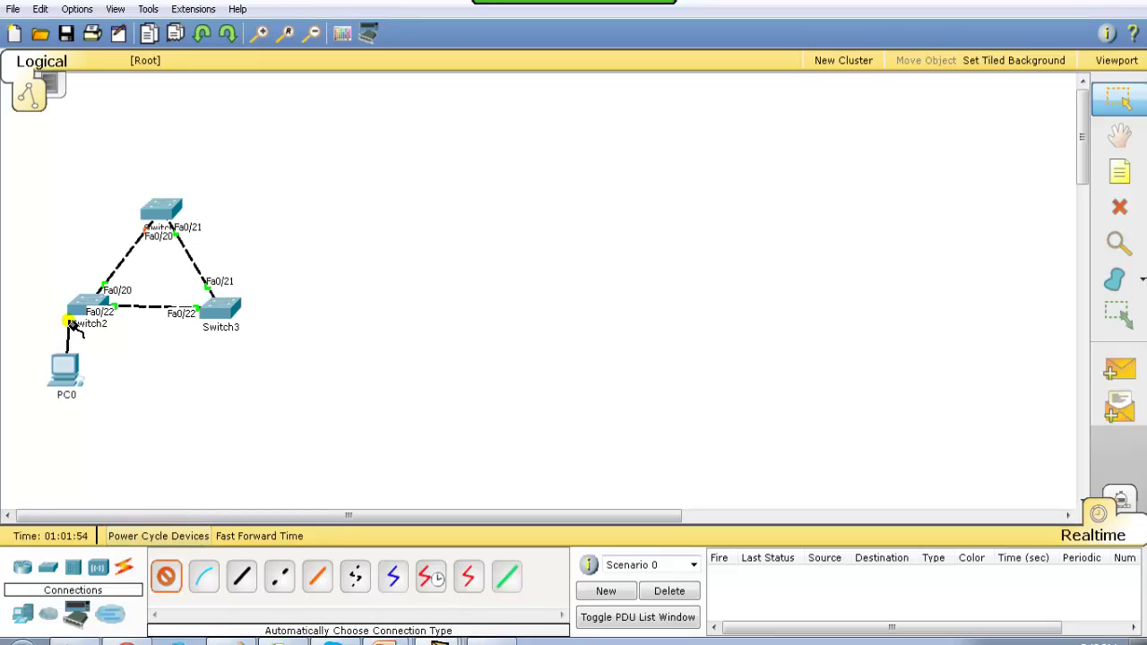
{"action": "left_click", "coordinate": [81, 304]}
Run "sh spanning-tree" on Switch2 and highlight the Fa0/1 row to examine the PC port's state
{"action": "left_click", "coordinate": [82, 300]}
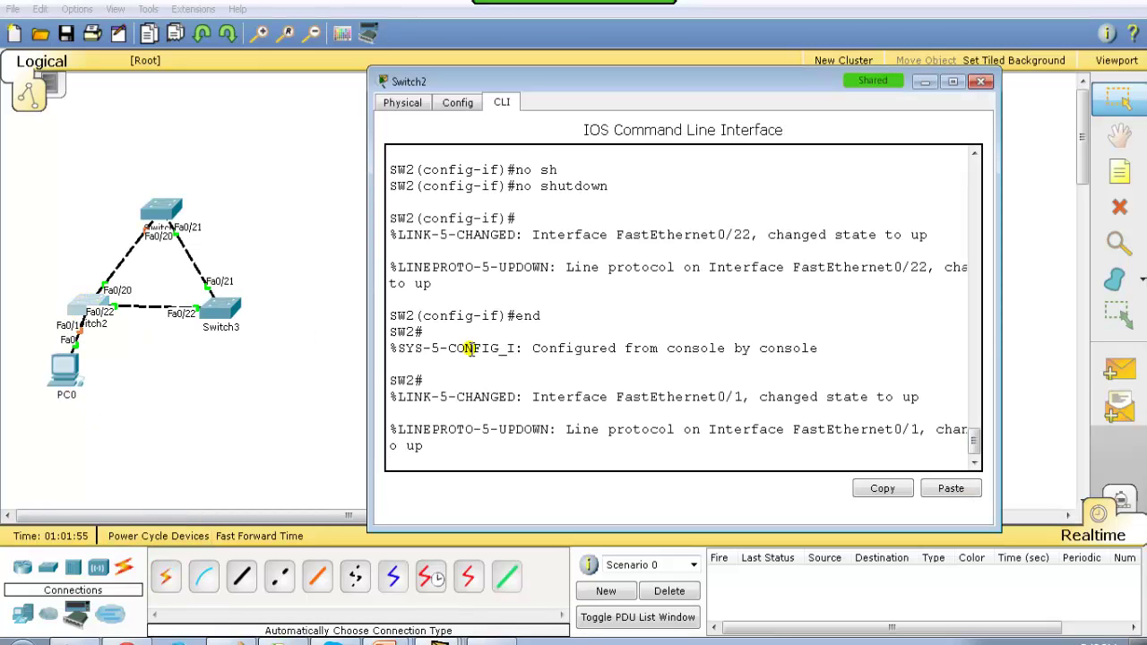
{"action": "key", "text": "Return"}
{"action": "type", "text": "sh sp"}
{"action": "key", "text": "Tab"}
{"action": "key", "text": "Return"}
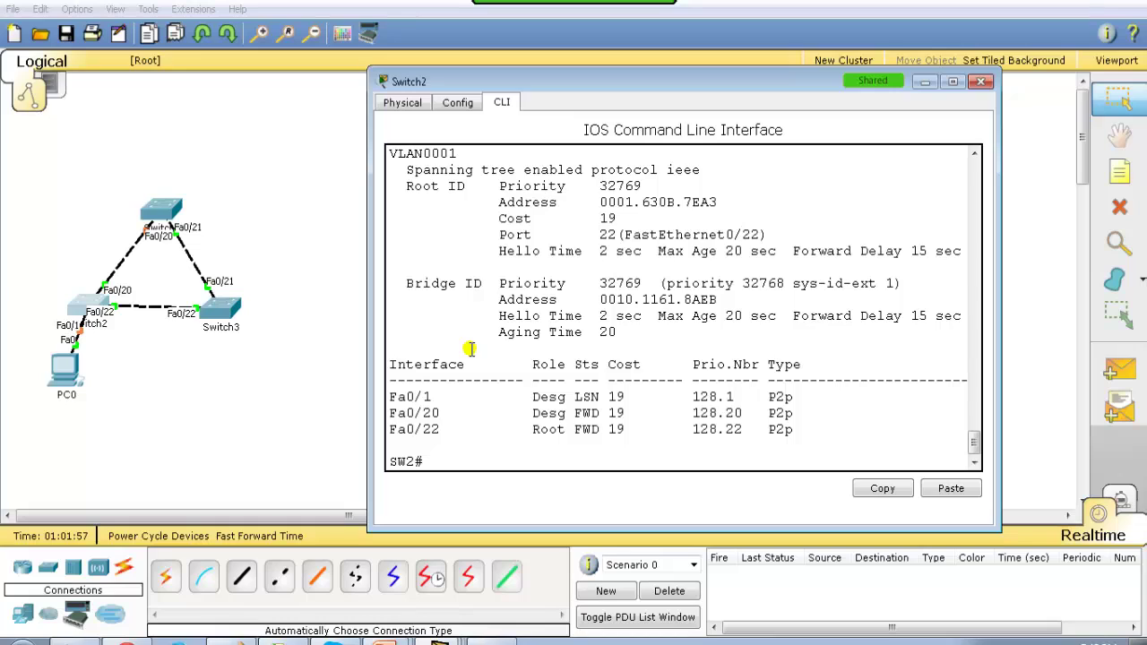
{"action": "left_click_drag", "start_coordinate": [391, 396], "coordinate": [642, 395]}
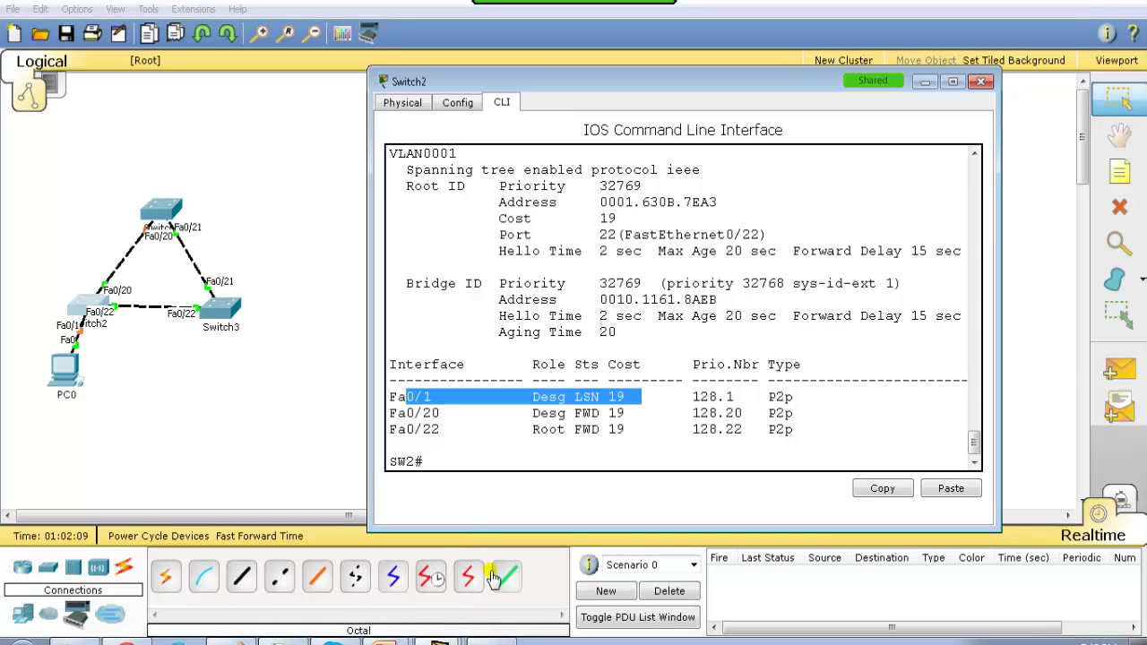
Switch to Paint and, on diagram 2, circle "Root" and mark the Root-to-2C, Root-to-2D and lower-switch-to-2C paths in red
{"action": "key", "text": "alt+Tab"}
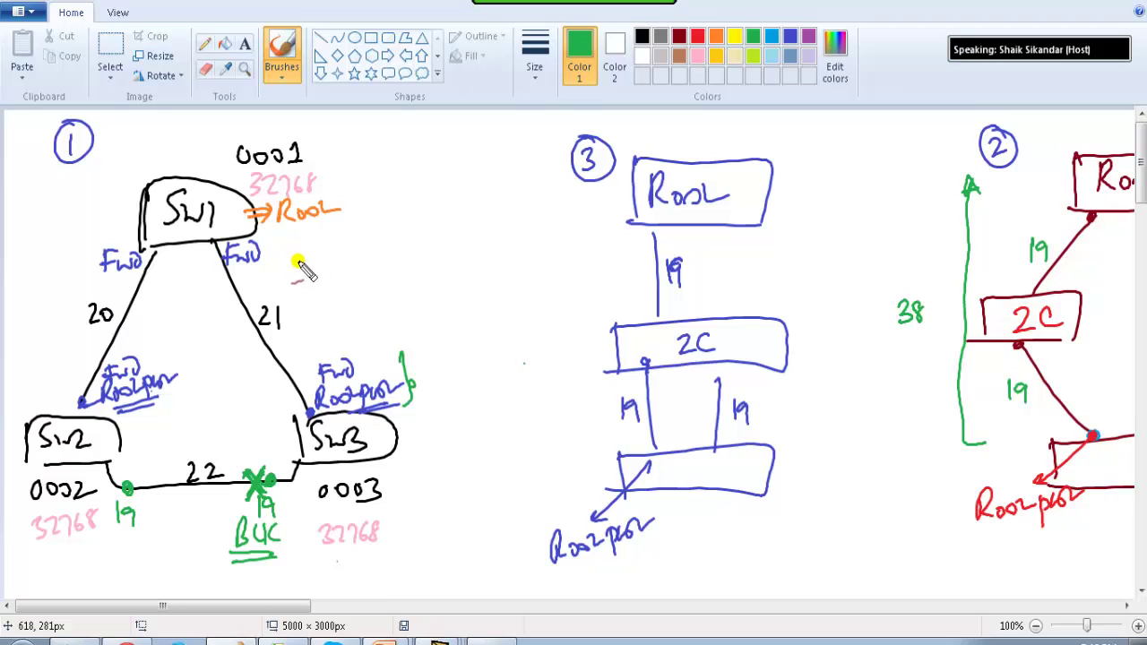
{"action": "left_click_drag", "start_coordinate": [291, 240], "coordinate": [316, 324]}
{"action": "left_click_drag", "start_coordinate": [307, 311], "coordinate": [327, 311]}
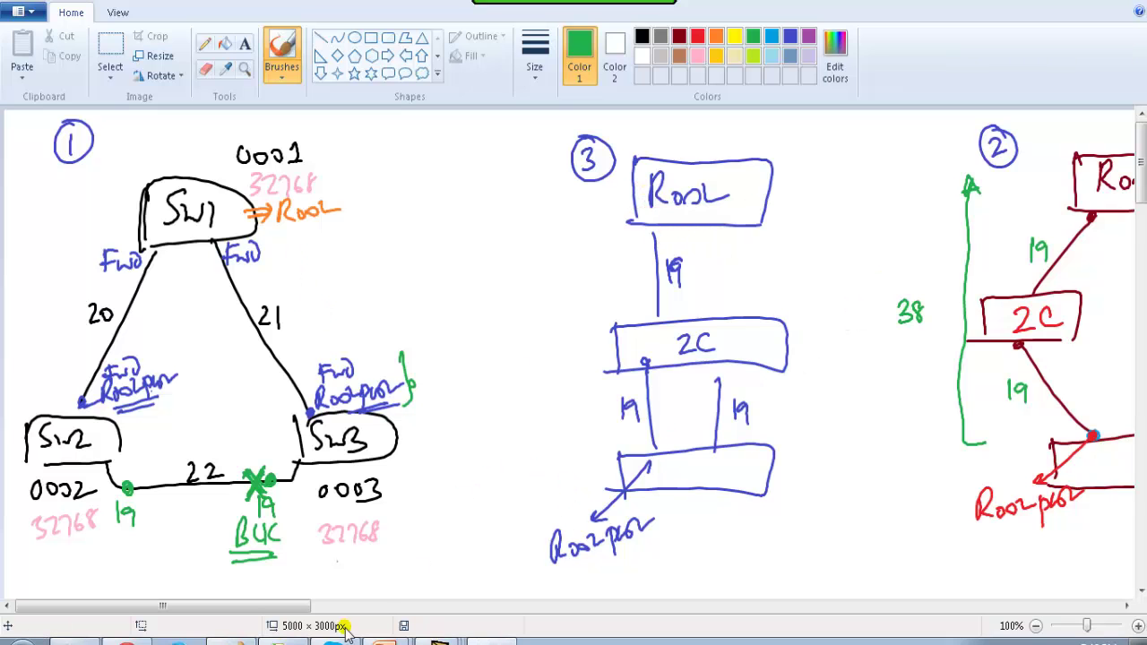
{"action": "left_click", "coordinate": [451, 610]}
{"action": "left_click_drag", "start_coordinate": [451, 609], "coordinate": [356, 607]}
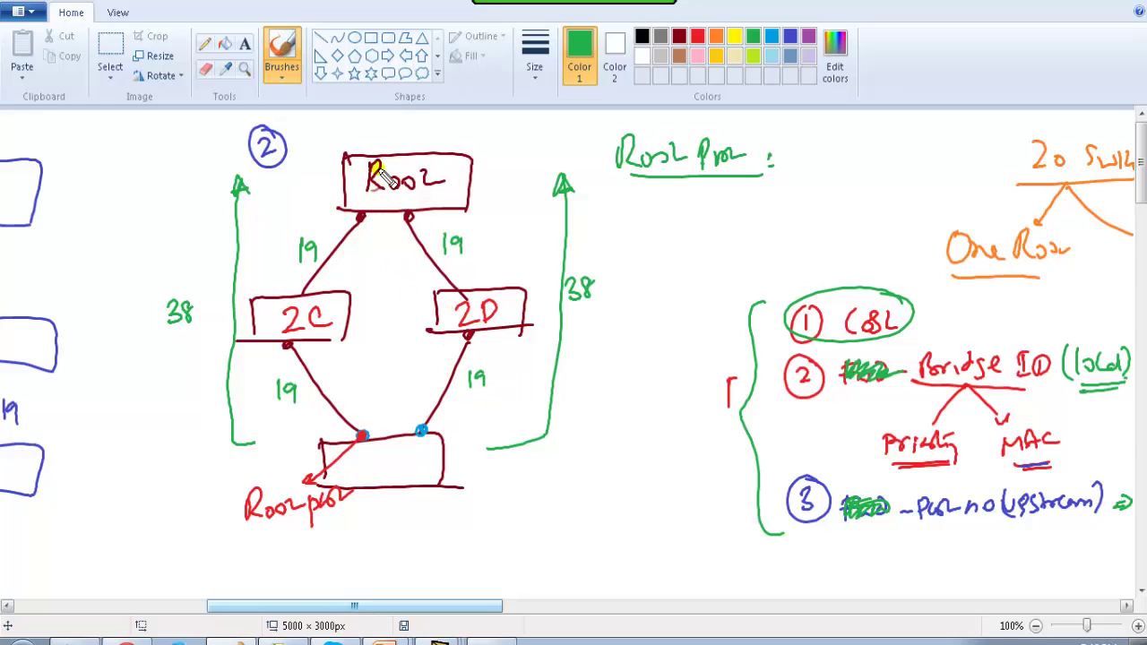
{"action": "mouse_move", "coordinate": [439, 158]}
{"action": "left_mouse_down"}
{"action": "mouse_move", "coordinate": [359, 169]}
{"action": "mouse_move", "coordinate": [446, 159]}
{"action": "left_mouse_up"}
{"action": "mouse_move", "coordinate": [356, 226]}
{"action": "left_mouse_down"}
{"action": "mouse_move", "coordinate": [314, 292]}
{"action": "mouse_move", "coordinate": [327, 291]}
{"action": "left_mouse_up"}
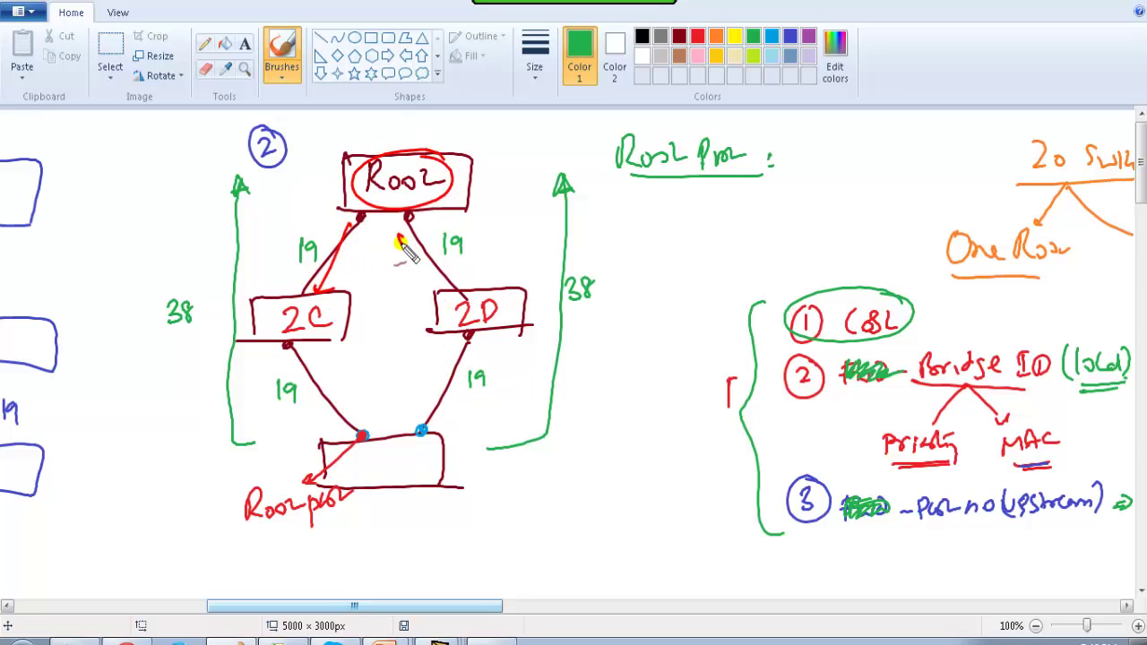
{"action": "left_click_drag", "start_coordinate": [399, 235], "coordinate": [432, 291]}
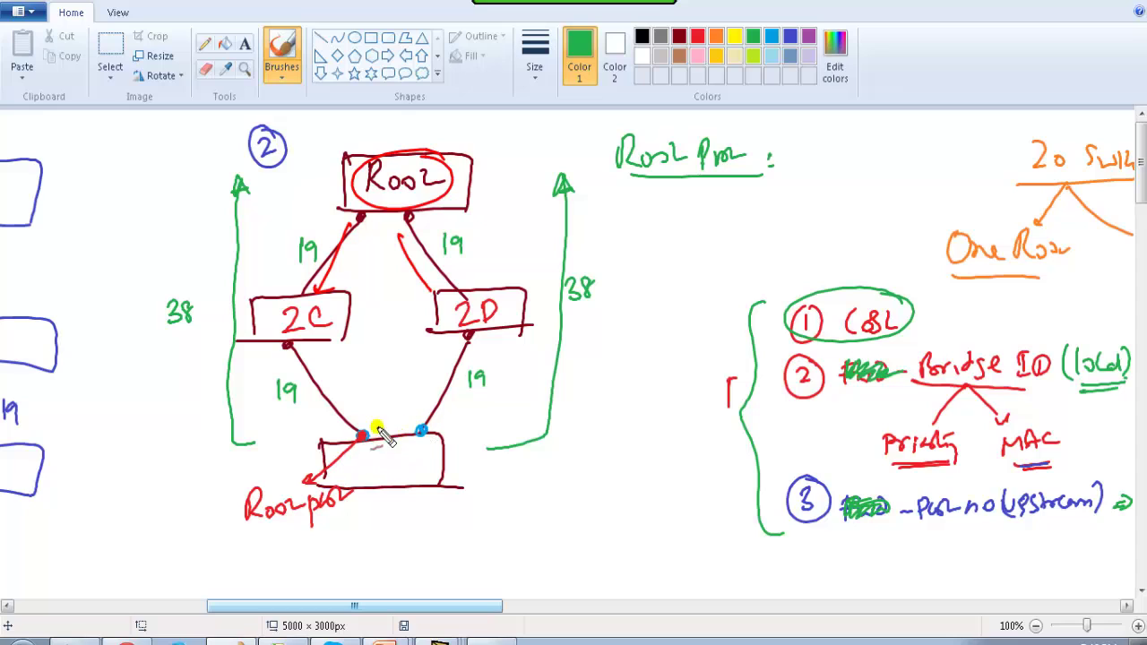
{"action": "mouse_move", "coordinate": [351, 401]}
{"action": "left_mouse_down"}
{"action": "mouse_move", "coordinate": [322, 347]}
{"action": "mouse_move", "coordinate": [331, 358]}
{"action": "left_mouse_up"}
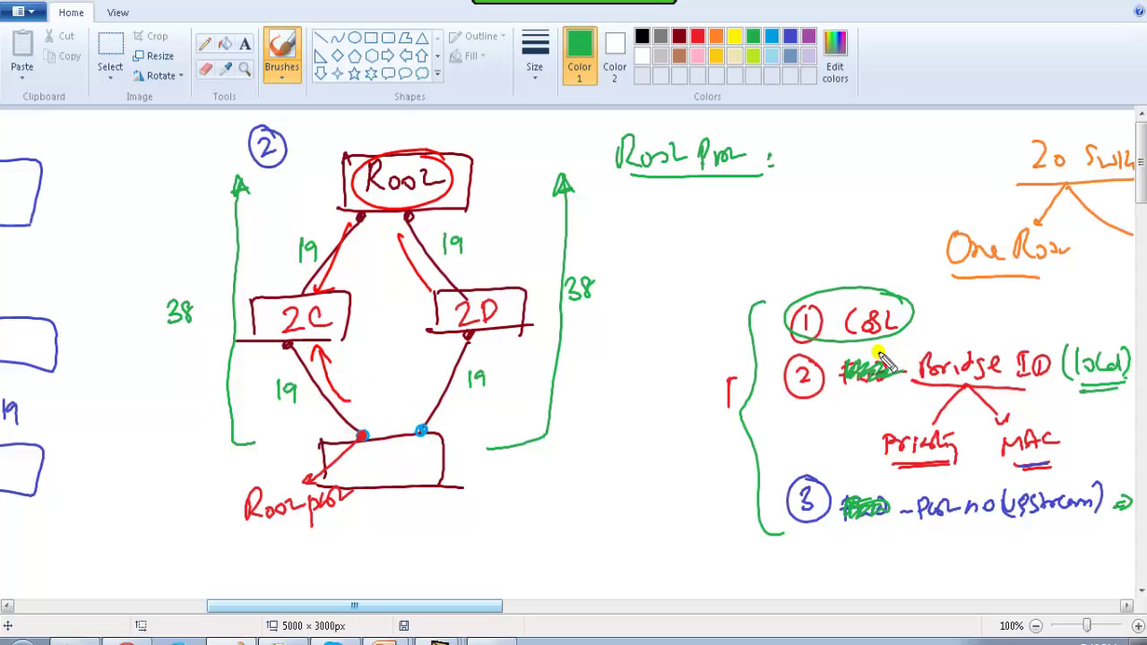
Tick rule 1 "Cost" and add an arrow after it, and draw a red bracket along diagram 2's path through 2D
{"action": "left_click_drag", "start_coordinate": [918, 314], "coordinate": [936, 316]}
{"action": "left_click_drag", "start_coordinate": [928, 307], "coordinate": [937, 314]}
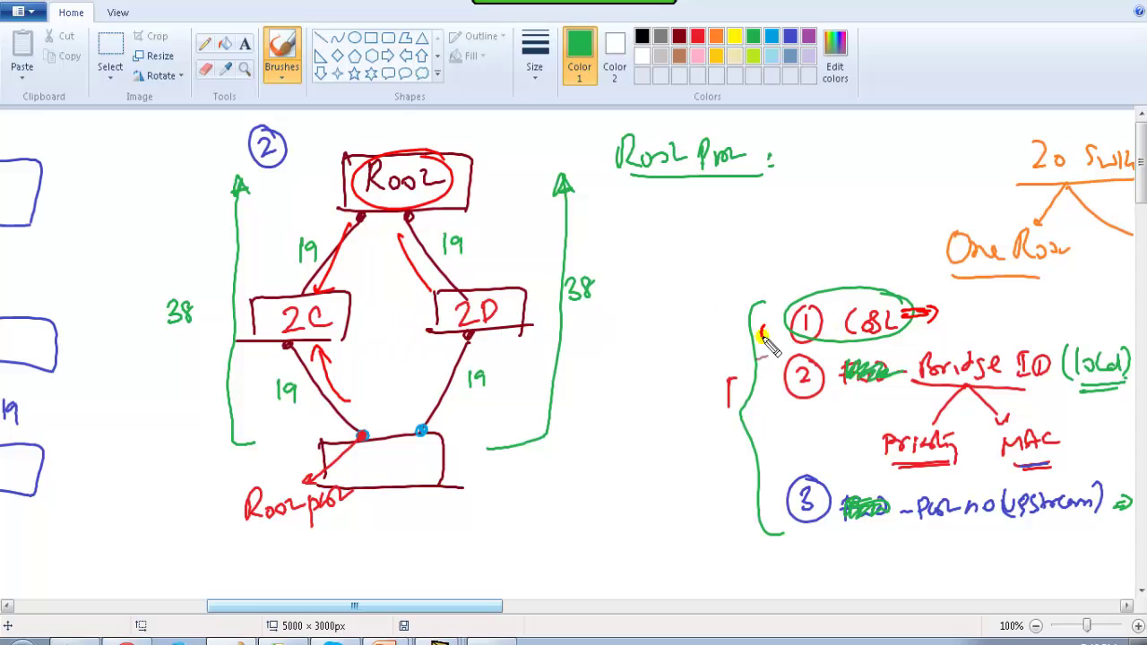
{"action": "left_click_drag", "start_coordinate": [762, 327], "coordinate": [792, 309]}
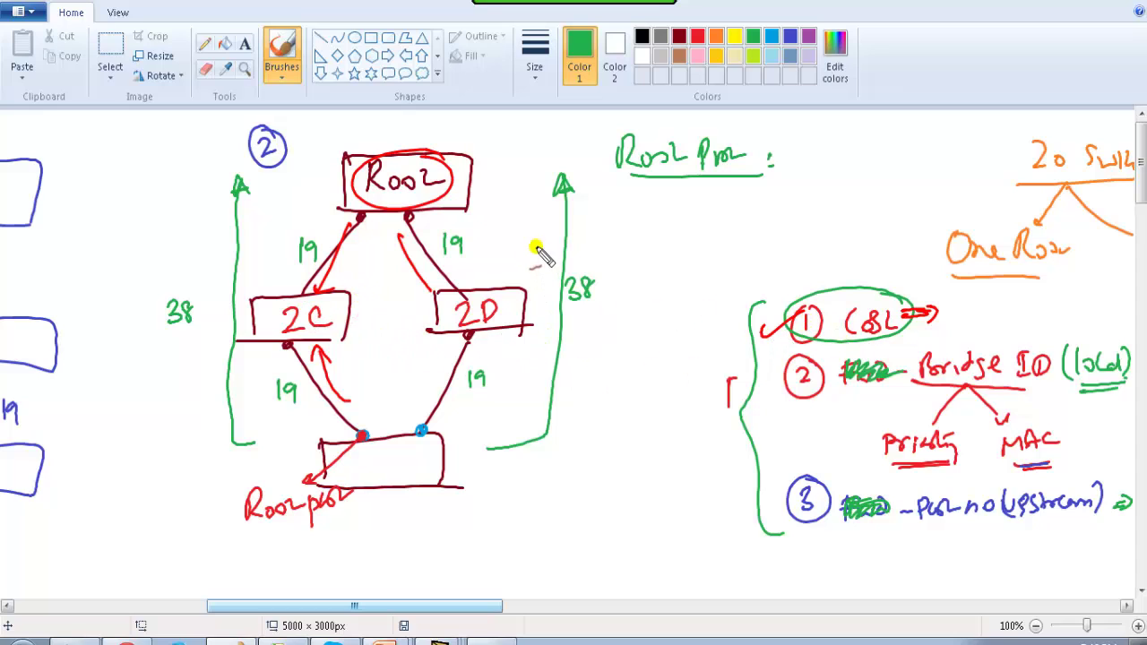
{"action": "mouse_move", "coordinate": [540, 239]}
{"action": "left_mouse_down"}
{"action": "mouse_move", "coordinate": [548, 351]}
{"action": "mouse_move", "coordinate": [516, 423]}
{"action": "left_mouse_up"}
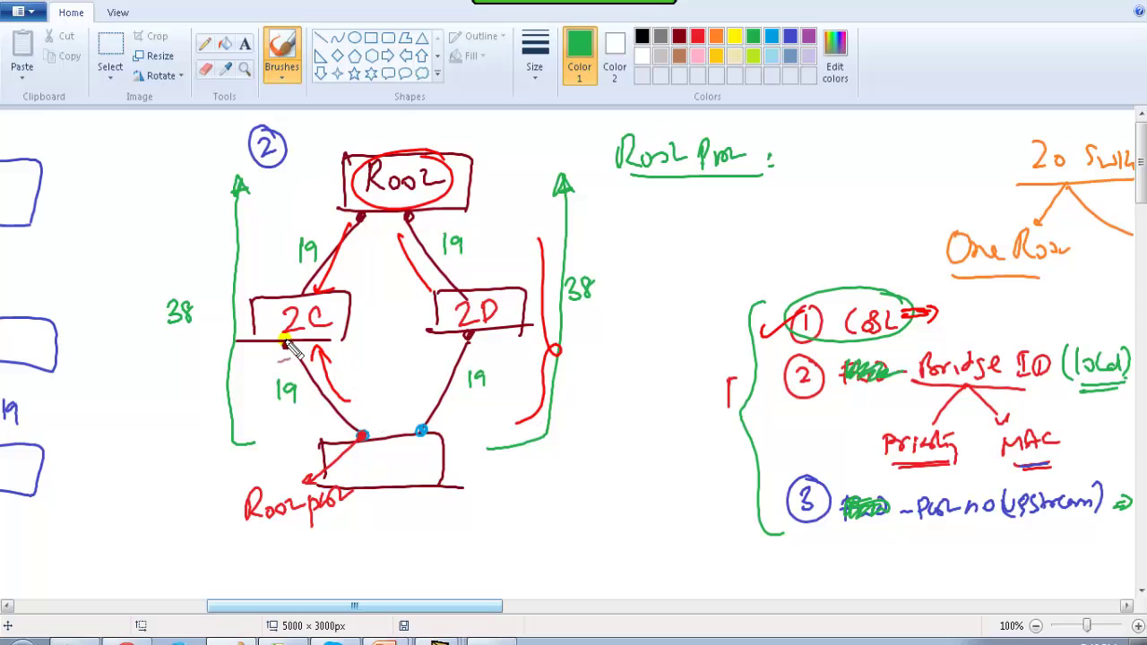
Circle 2C and 2D in diagram 2, circle "Priority" under Bridge ID, and clear the red annotations
{"action": "left_click_drag", "start_coordinate": [285, 345], "coordinate": [269, 327]}
{"action": "mouse_move", "coordinate": [430, 332]}
{"action": "left_mouse_down"}
{"action": "mouse_move", "coordinate": [489, 297]}
{"action": "mouse_move", "coordinate": [467, 335]}
{"action": "left_mouse_up"}
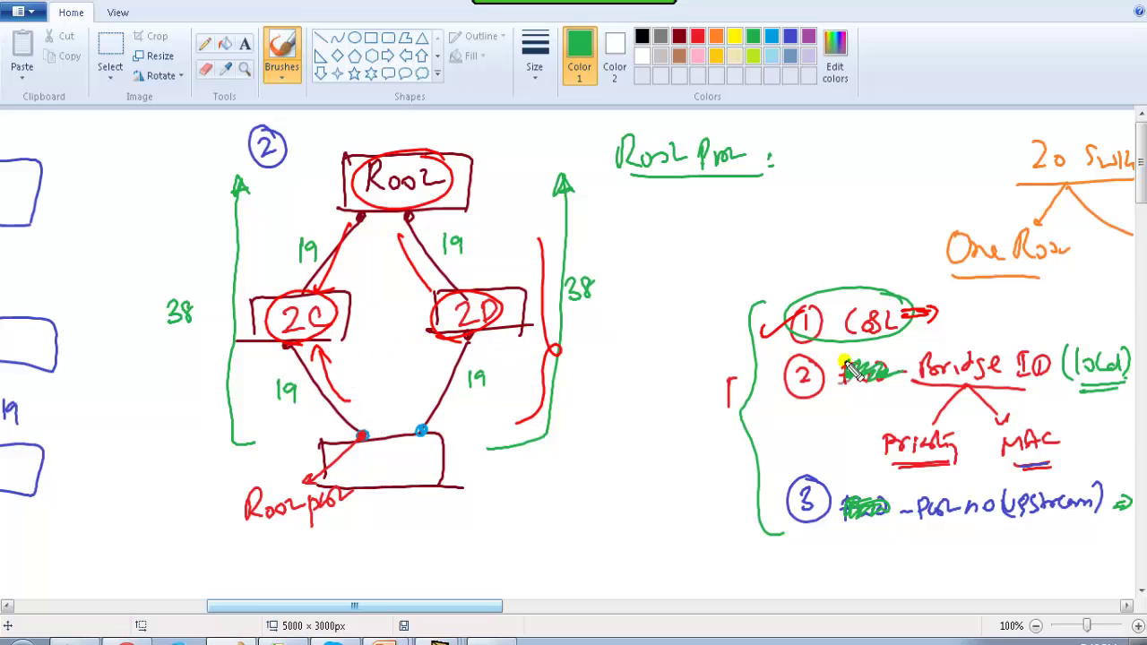
{"action": "mouse_move", "coordinate": [960, 448]}
{"action": "left_mouse_down"}
{"action": "mouse_move", "coordinate": [889, 467]}
{"action": "mouse_move", "coordinate": [965, 454]}
{"action": "left_mouse_up"}
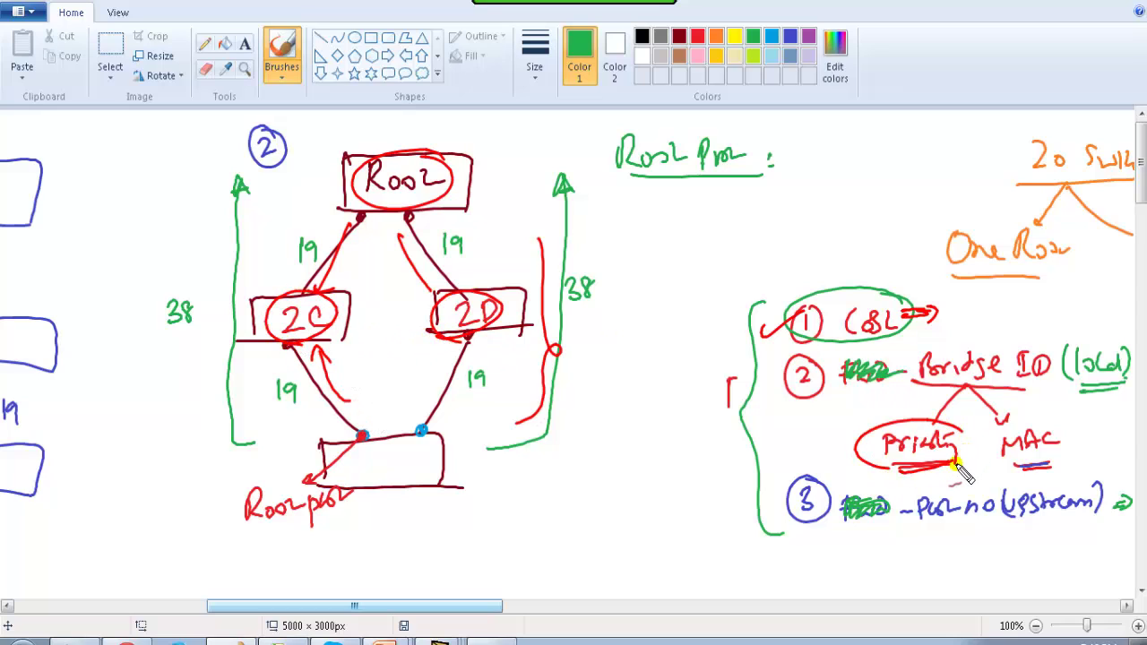
{"action": "key", "text": "Escape"}
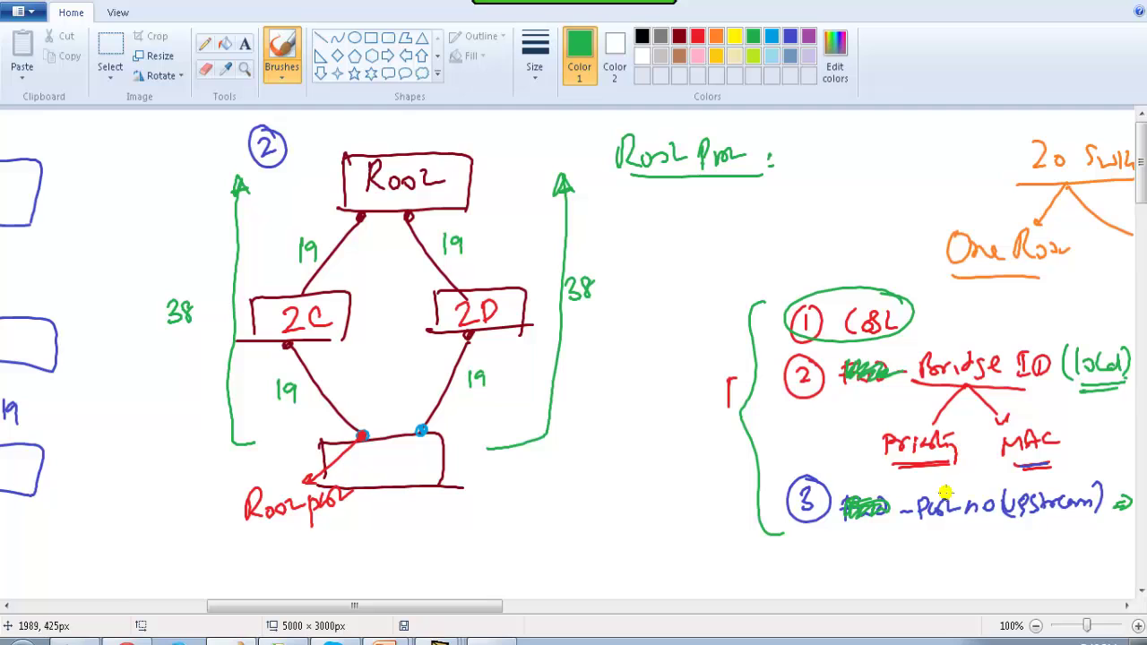
Mark switch 2C's two lower ports in diagram 3 with red dots and remove the dots
{"action": "left_click_drag", "start_coordinate": [344, 606], "coordinate": [369, 605]}
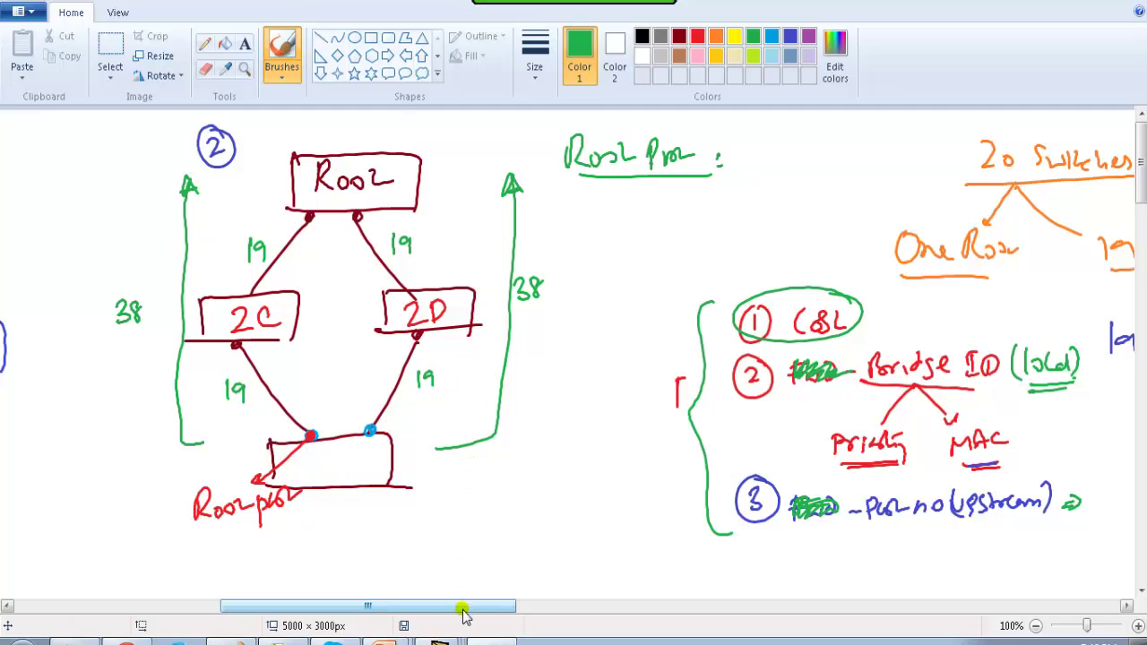
{"action": "left_click_drag", "start_coordinate": [463, 606], "coordinate": [301, 602]}
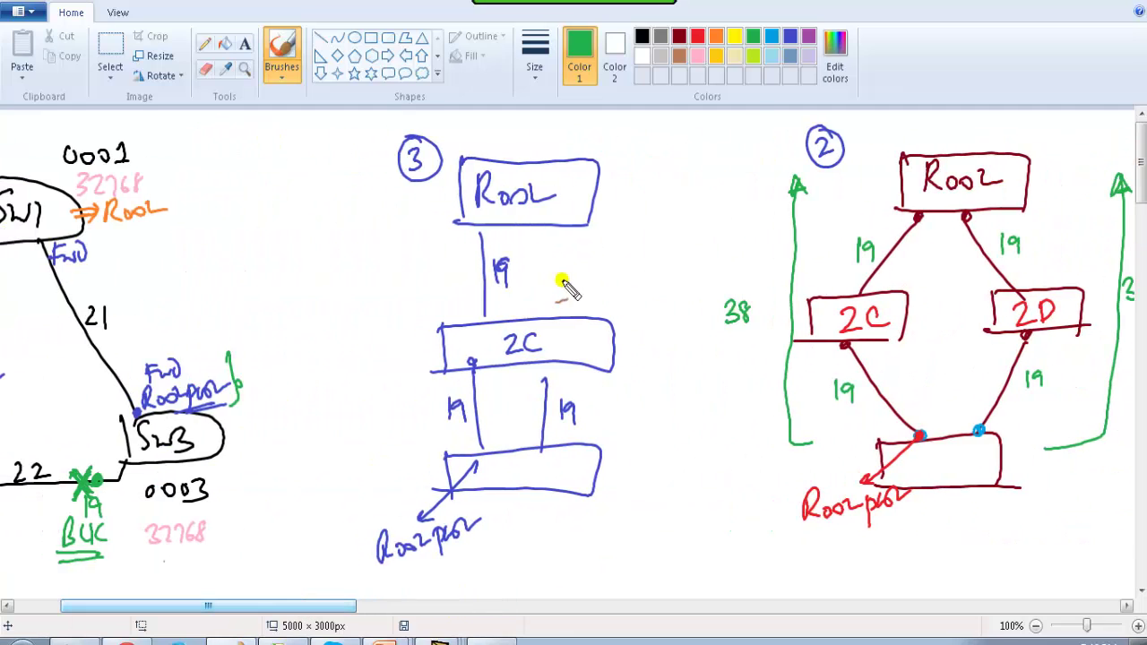
{"action": "left_click", "coordinate": [542, 361]}
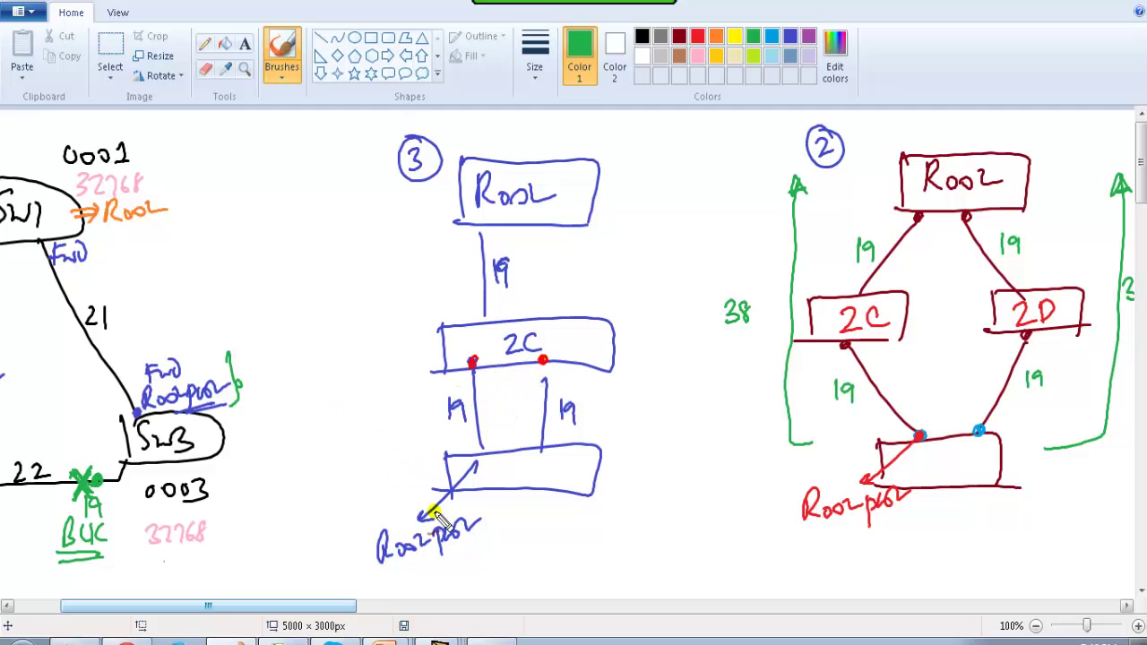
{"action": "key", "text": "ctrl+z"}
{"action": "key", "text": "ctrl+z"}
On diagram 1, cross out link 22's blocked end in red, list numbered Cost, local Bridge and Port criteria beside SW3, and clear the annotations
{"action": "left_click", "coordinate": [355, 605]}
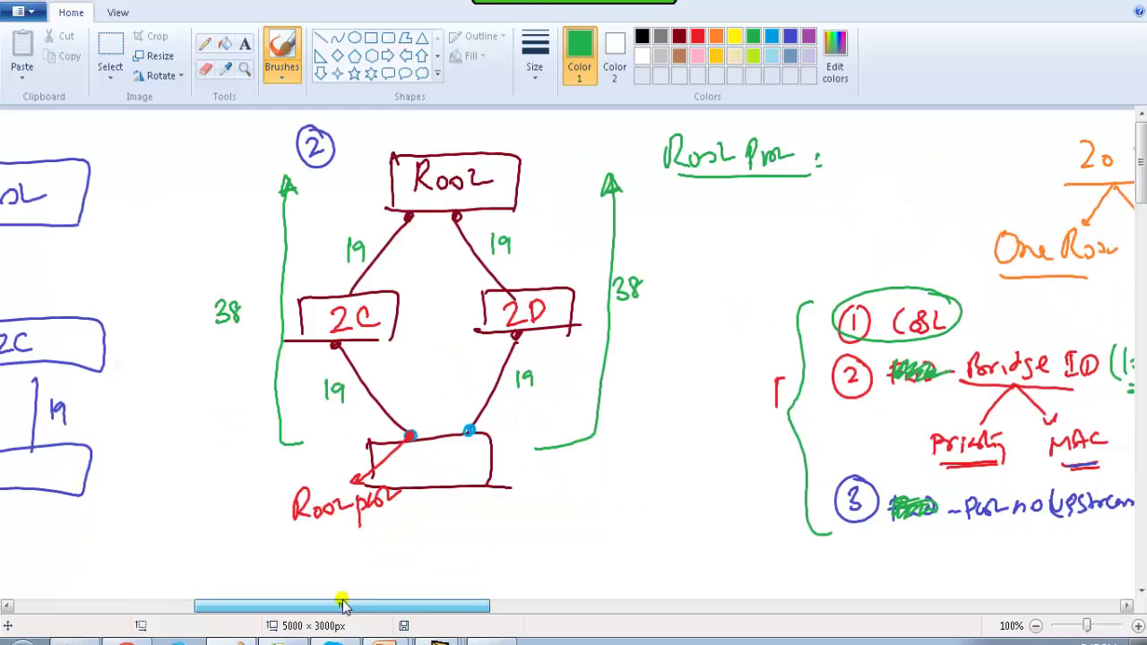
{"action": "left_click_drag", "start_coordinate": [340, 606], "coordinate": [136, 615]}
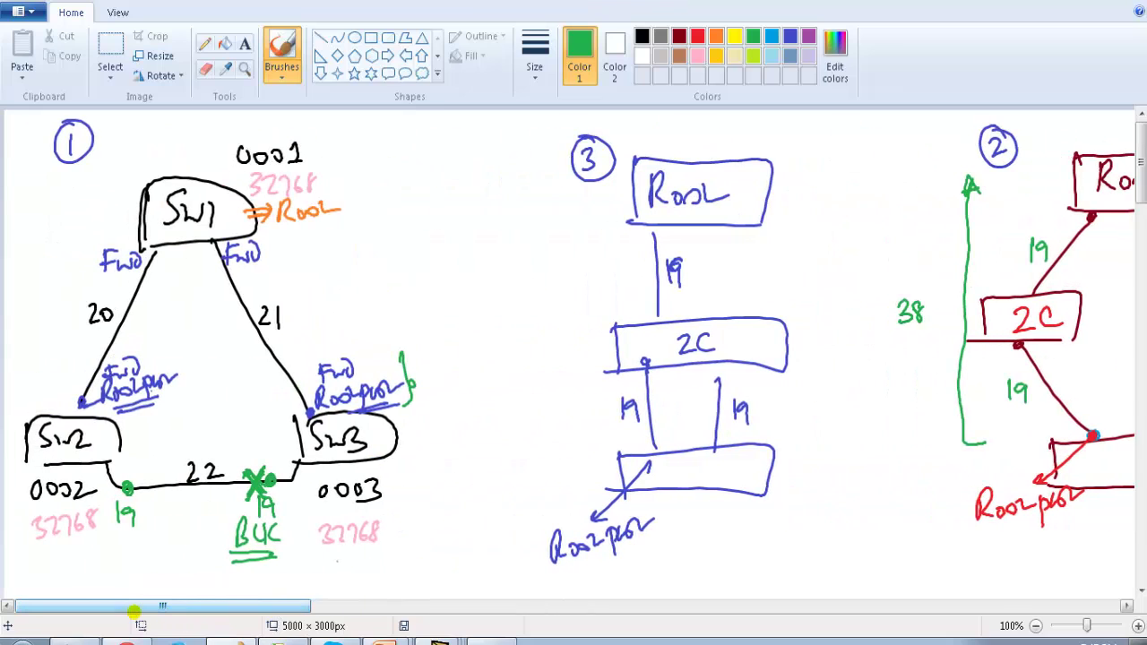
{"action": "key", "text": "ctrl+z"}
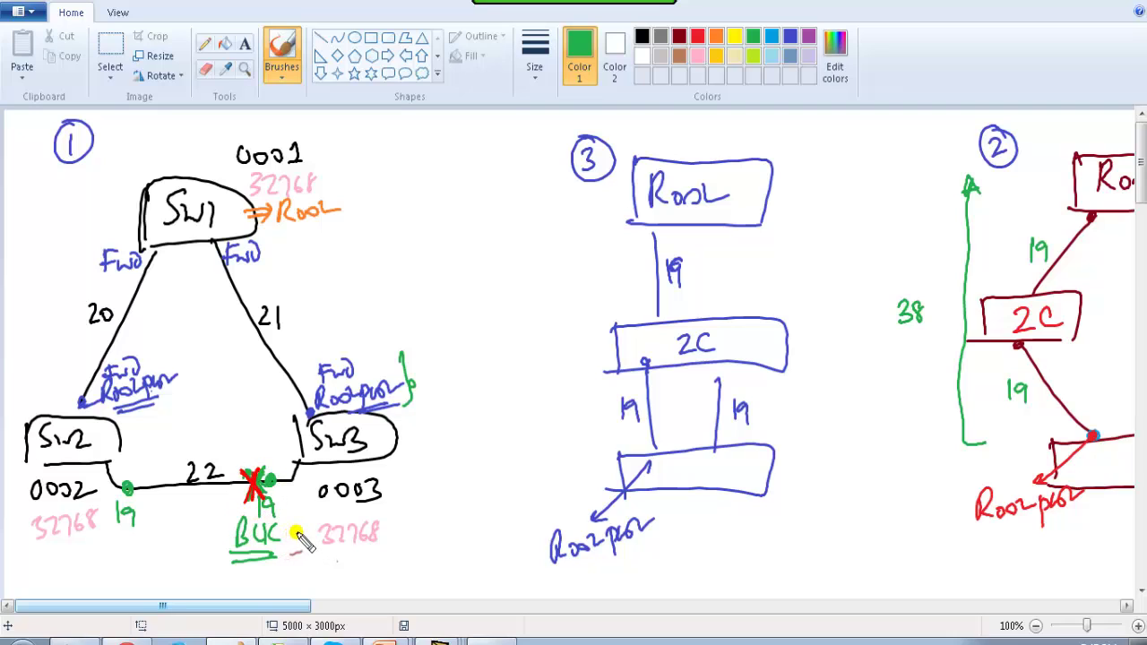
{"action": "left_click_drag", "start_coordinate": [446, 407], "coordinate": [518, 405]}
{"action": "mouse_move", "coordinate": [450, 436]}
{"action": "left_mouse_down"}
{"action": "mouse_move", "coordinate": [492, 443]}
{"action": "mouse_move", "coordinate": [540, 419]}
{"action": "mouse_move", "coordinate": [570, 428]}
{"action": "left_mouse_up"}
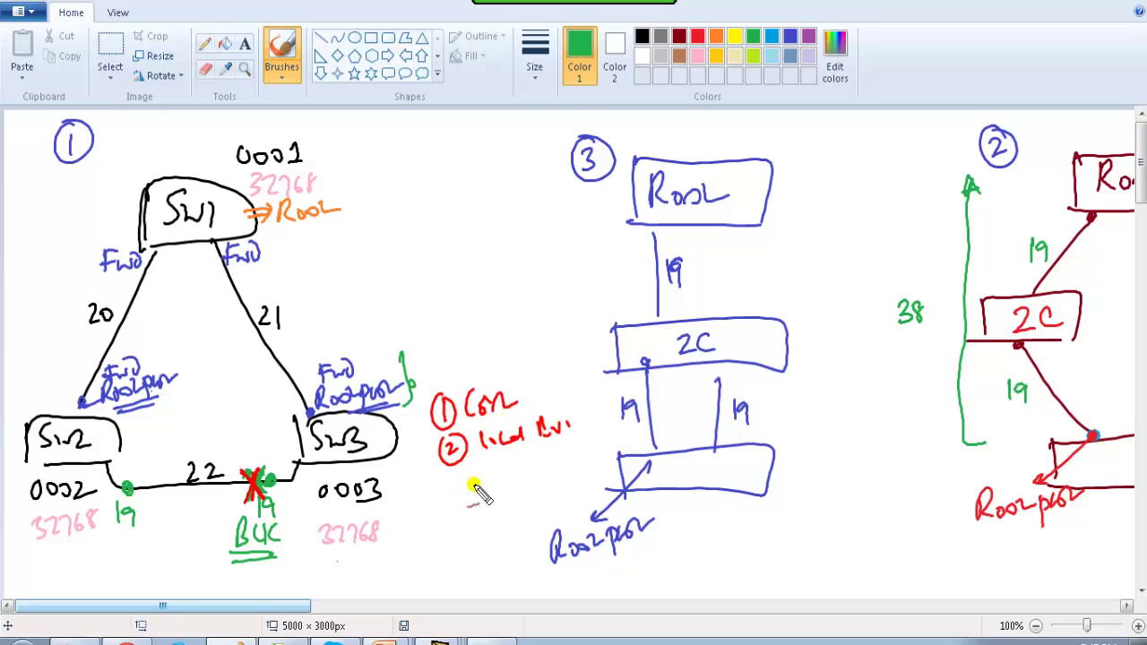
{"action": "left_click_drag", "start_coordinate": [459, 482], "coordinate": [542, 468]}
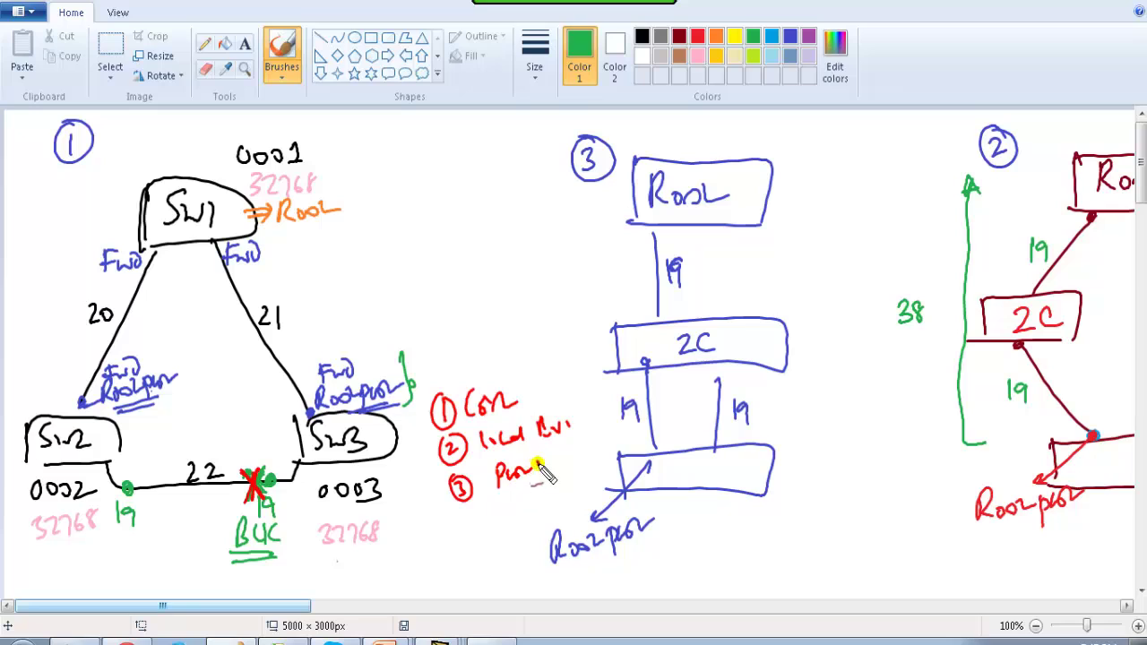
{"action": "key", "text": "Escape"}
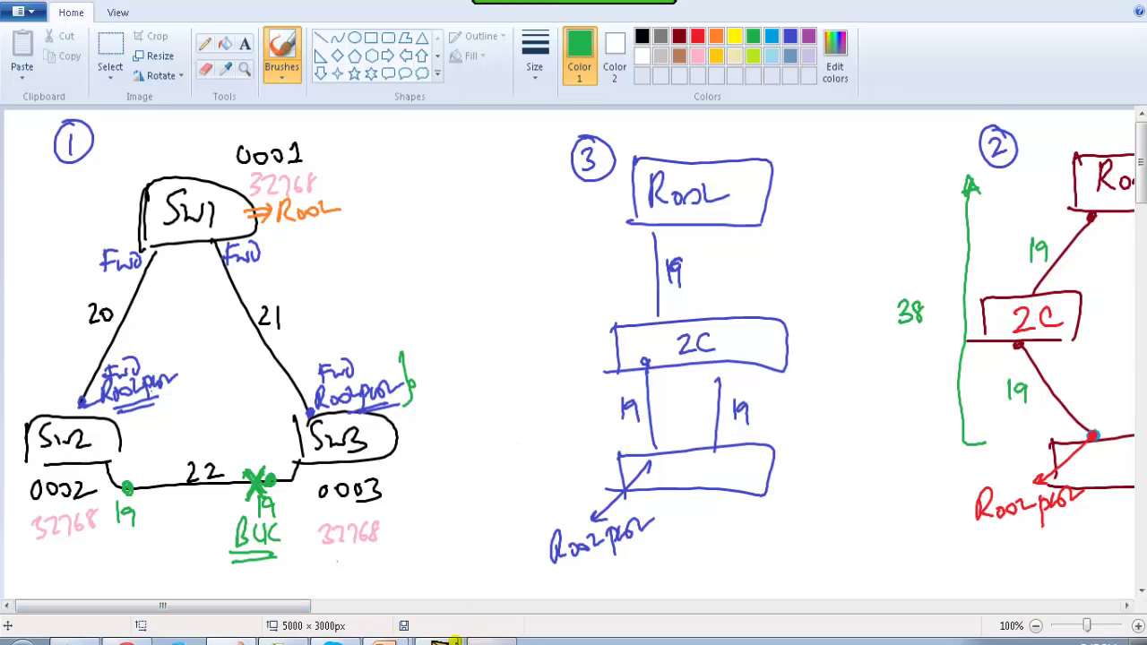
Switch to Packet Tracer, label the Fa0/21 and Fa0/20 links cost 4 and the Fa0/22 link cost 19, and mark Switch3 "Root"
{"action": "left_click", "coordinate": [439, 641]}
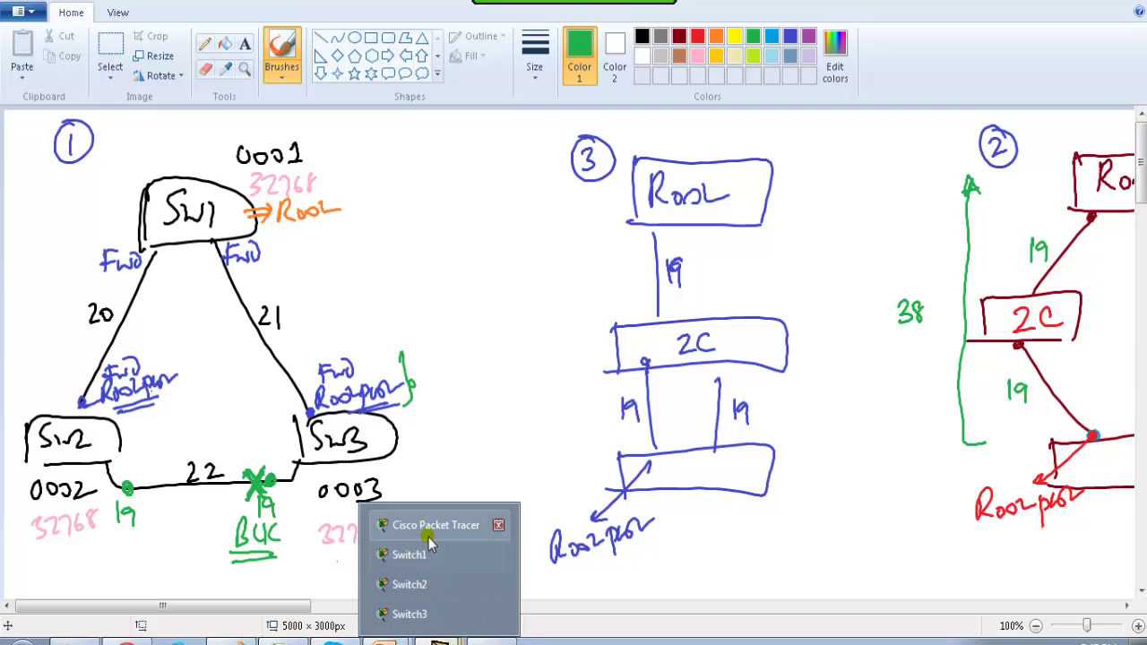
{"action": "mouse_move", "coordinate": [439, 641]}
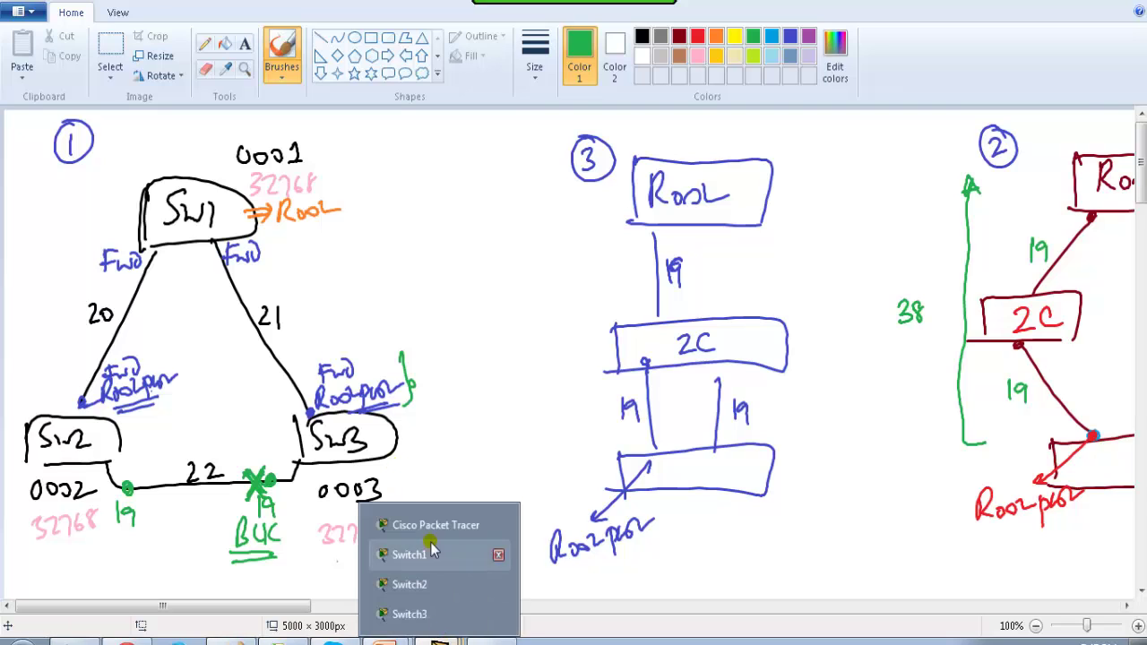
{"action": "left_click", "coordinate": [430, 529]}
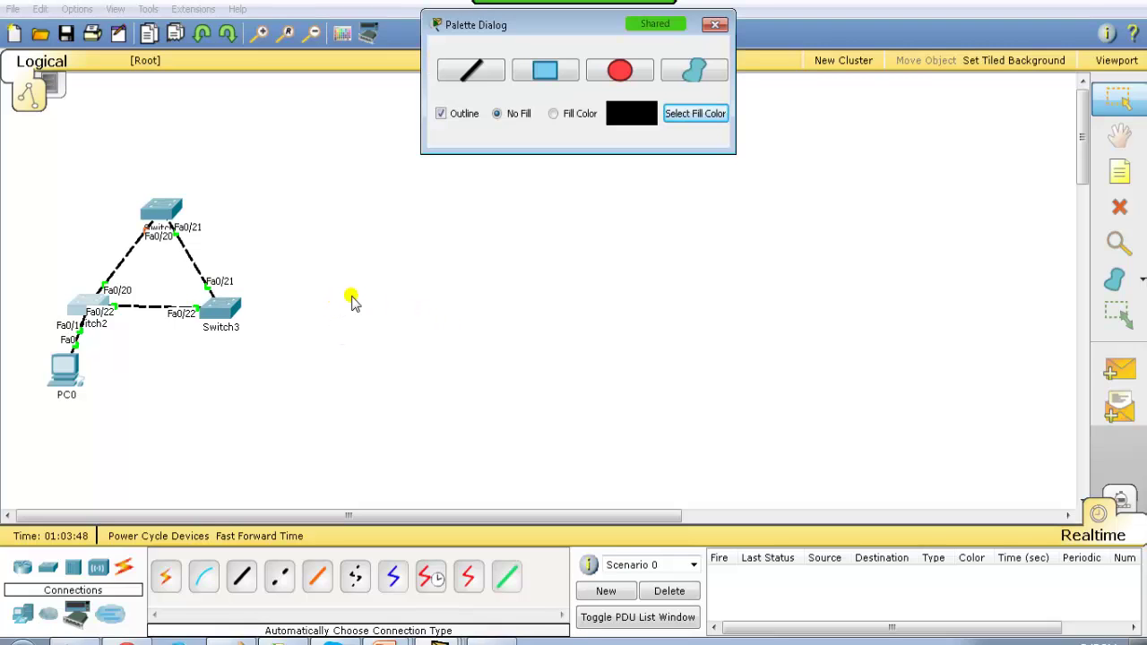
{"action": "key", "text": "Escape"}
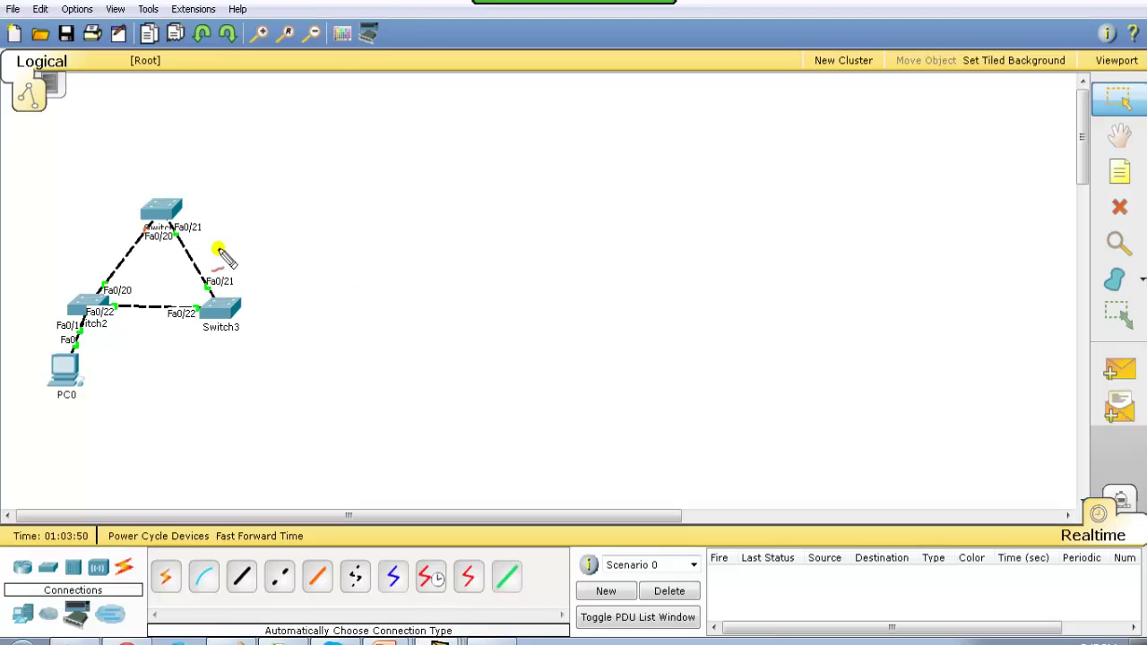
{"action": "mouse_move", "coordinate": [190, 235]}
{"action": "left_mouse_down"}
{"action": "mouse_move", "coordinate": [209, 267]}
{"action": "mouse_move", "coordinate": [221, 271]}
{"action": "mouse_move", "coordinate": [229, 251]}
{"action": "left_mouse_up"}
{"action": "left_click_drag", "start_coordinate": [225, 236], "coordinate": [225, 258]}
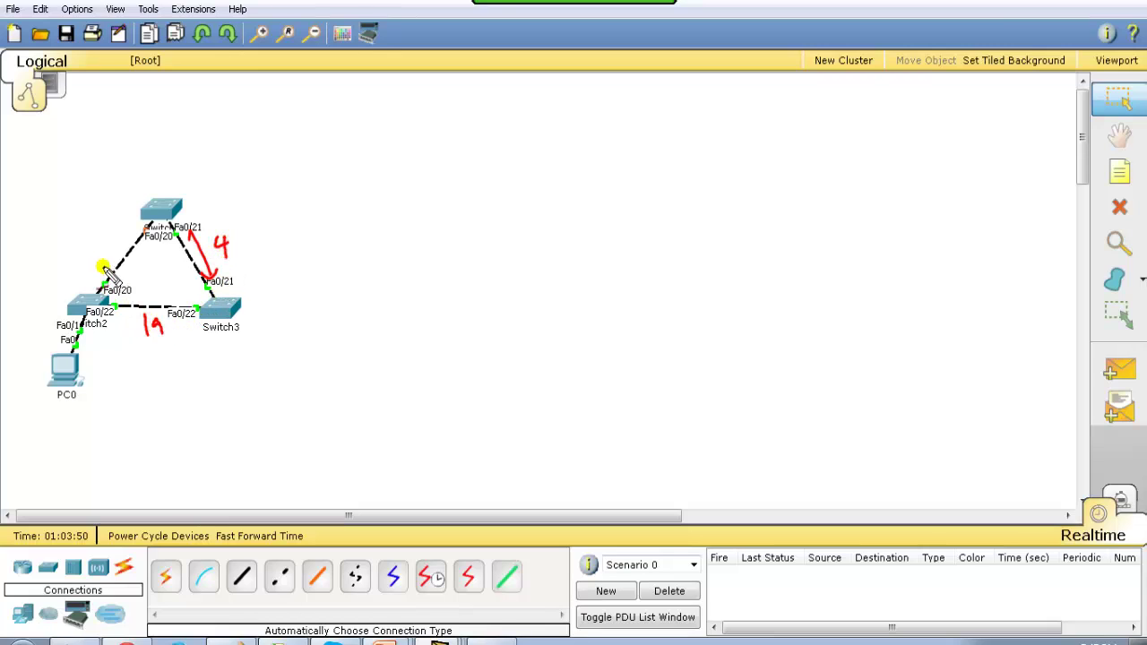
{"action": "mouse_move", "coordinate": [143, 319]}
{"action": "left_mouse_down"}
{"action": "mouse_move", "coordinate": [230, 343]}
{"action": "mouse_move", "coordinate": [260, 333]}
{"action": "left_mouse_up"}
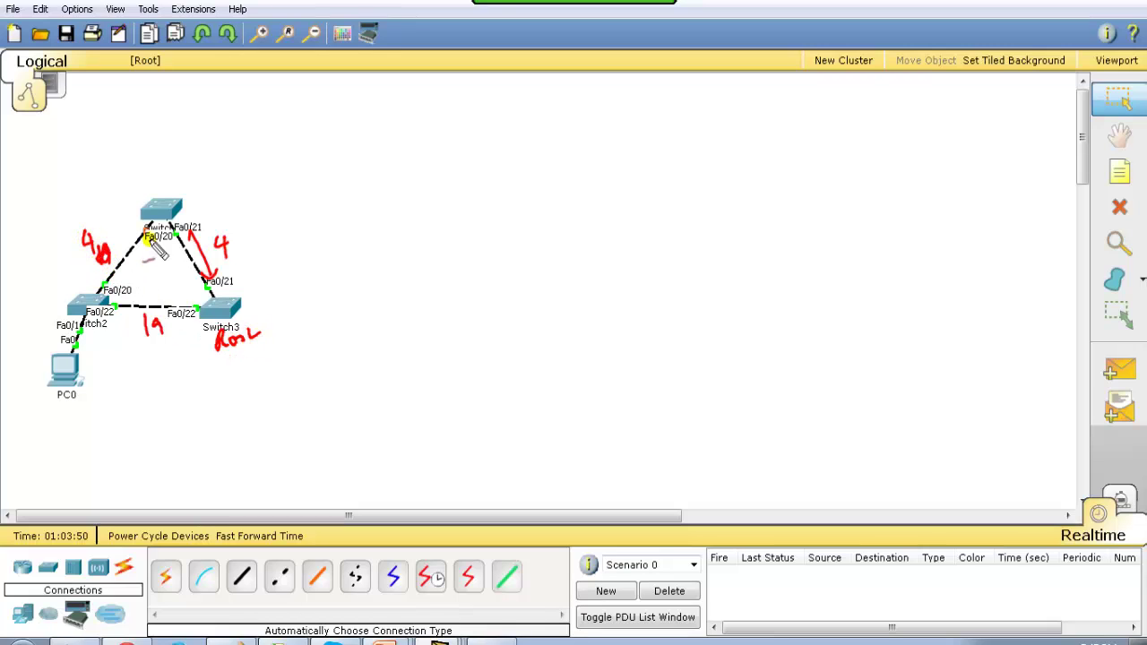
Draw arrows from Switch2 to Switch3 for the direct path, labelled 19, and for the path around Switch1, labelled 8
{"action": "mouse_move", "coordinate": [126, 356]}
{"action": "left_mouse_down"}
{"action": "mouse_move", "coordinate": [113, 360]}
{"action": "mouse_move", "coordinate": [211, 341]}
{"action": "mouse_move", "coordinate": [198, 350]}
{"action": "left_mouse_up"}
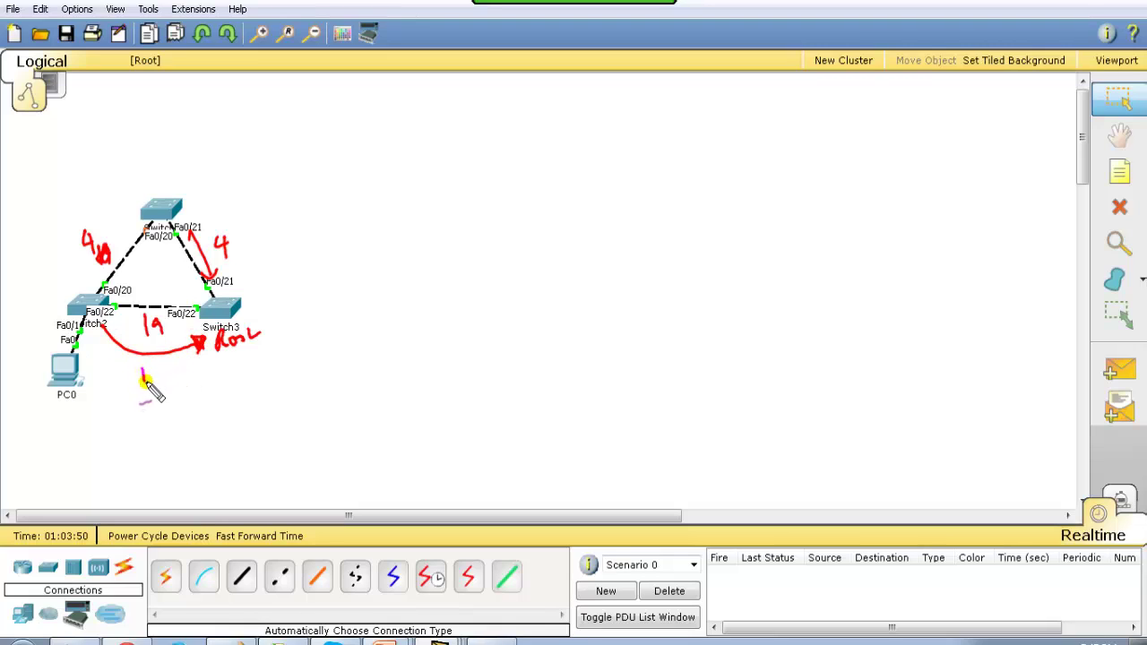
{"action": "left_click_drag", "start_coordinate": [146, 381], "coordinate": [157, 372]}
{"action": "mouse_move", "coordinate": [71, 282]}
{"action": "left_mouse_down"}
{"action": "mouse_move", "coordinate": [78, 229]}
{"action": "mouse_move", "coordinate": [177, 180]}
{"action": "mouse_move", "coordinate": [233, 267]}
{"action": "left_mouse_up"}
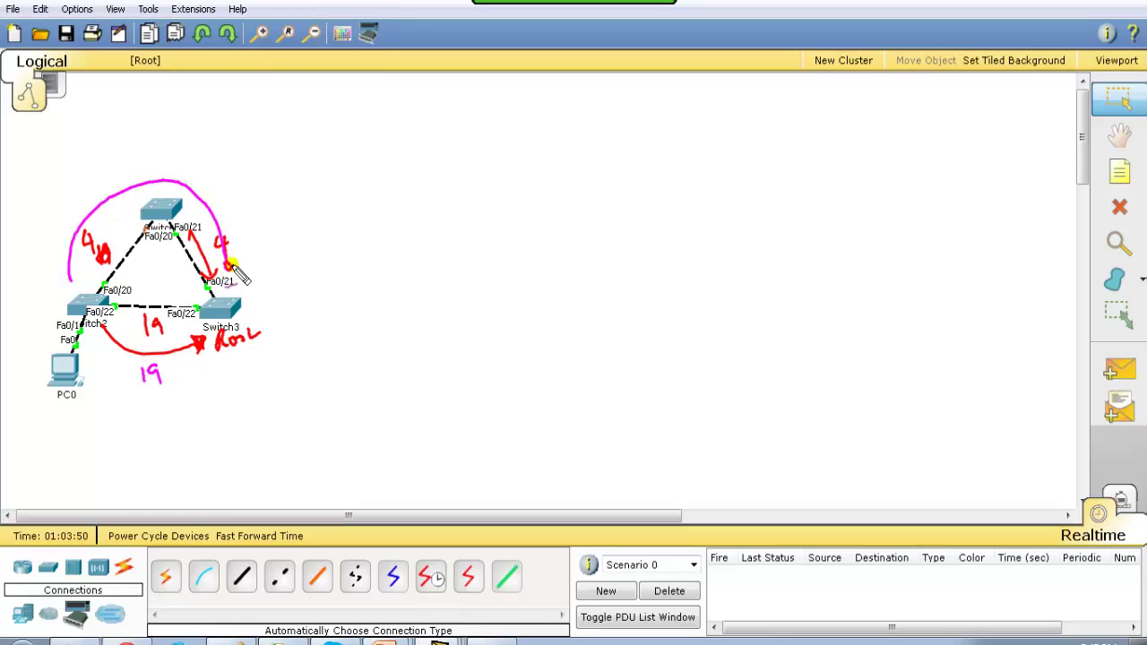
{"action": "left_click_drag", "start_coordinate": [212, 191], "coordinate": [208, 211]}
{"action": "left_click_drag", "start_coordinate": [224, 258], "coordinate": [231, 267]}
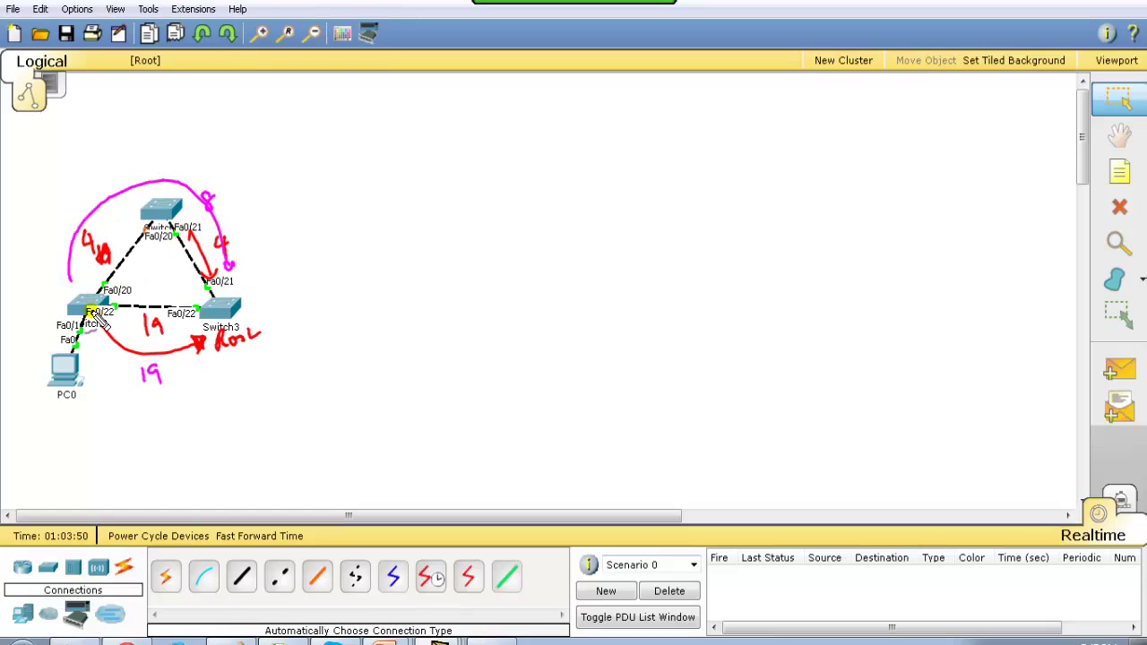
Label Switch2's Fa0/20 "Root port" with an arrow, circle the 19 path cost, and trace the path through Switch1 to Switch3
{"action": "mouse_move", "coordinate": [89, 285]}
{"action": "left_mouse_down"}
{"action": "mouse_move", "coordinate": [54, 266]}
{"action": "mouse_move", "coordinate": [22, 220]}
{"action": "mouse_move", "coordinate": [53, 216]}
{"action": "mouse_move", "coordinate": [50, 203]}
{"action": "mouse_move", "coordinate": [99, 185]}
{"action": "left_mouse_up"}
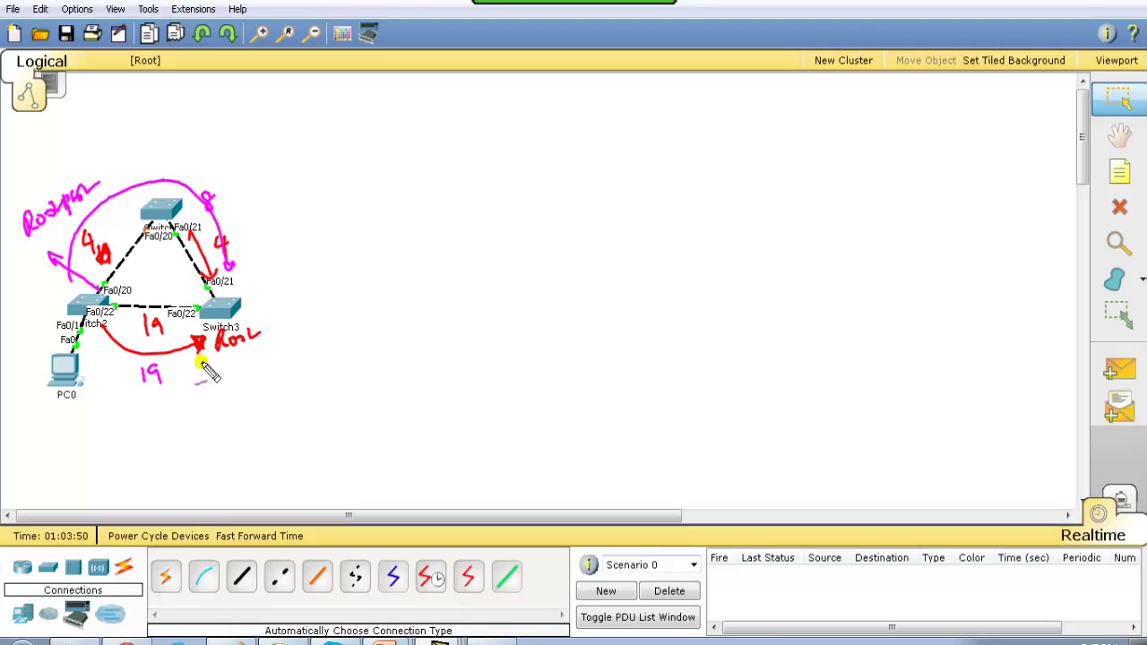
{"action": "left_click_drag", "start_coordinate": [162, 401], "coordinate": [182, 370]}
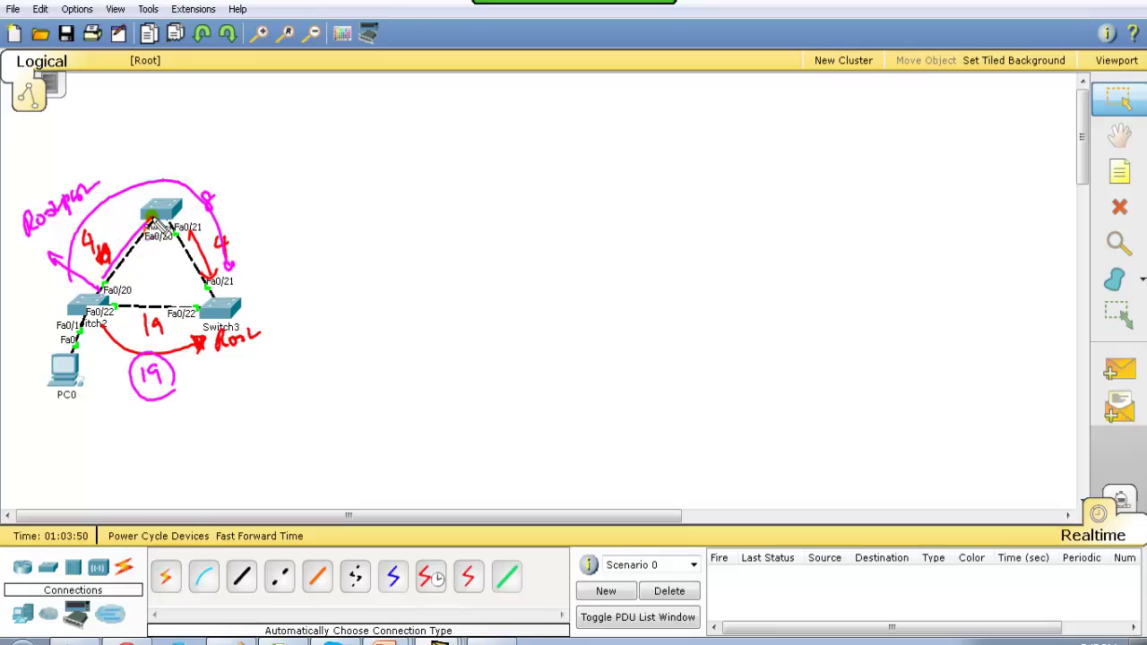
{"action": "left_click_drag", "start_coordinate": [184, 235], "coordinate": [211, 282]}
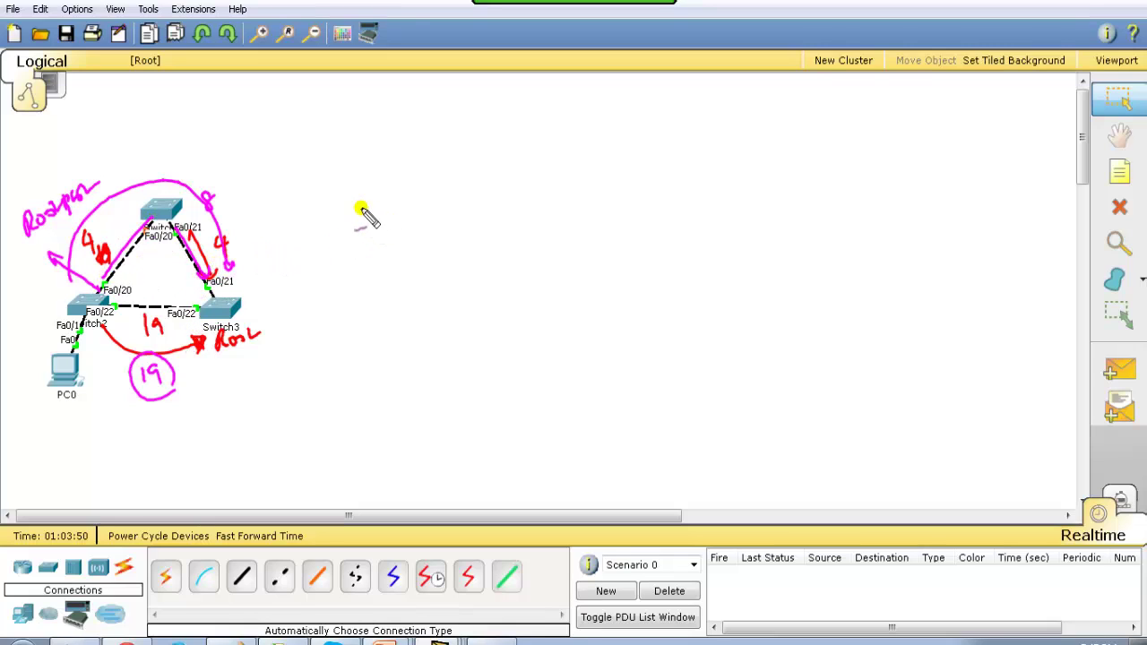
Write an underlined "Cost" note followed by an arrow beside the topology
{"action": "left_click_drag", "start_coordinate": [363, 199], "coordinate": [427, 202]}
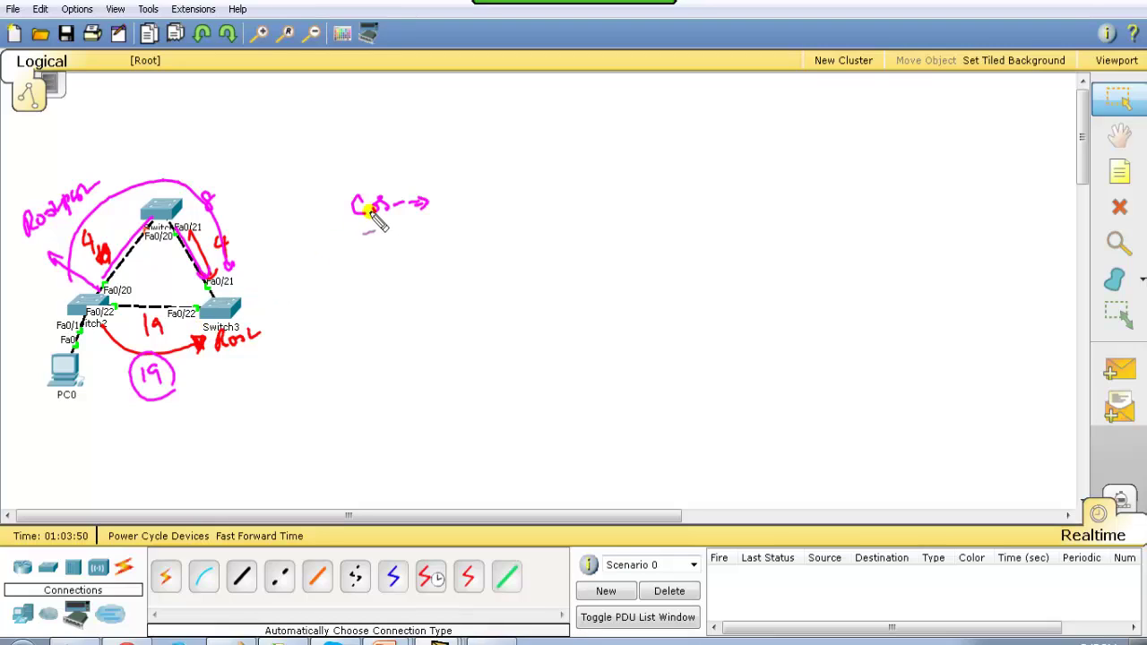
{"action": "left_click_drag", "start_coordinate": [401, 196], "coordinate": [395, 221]}
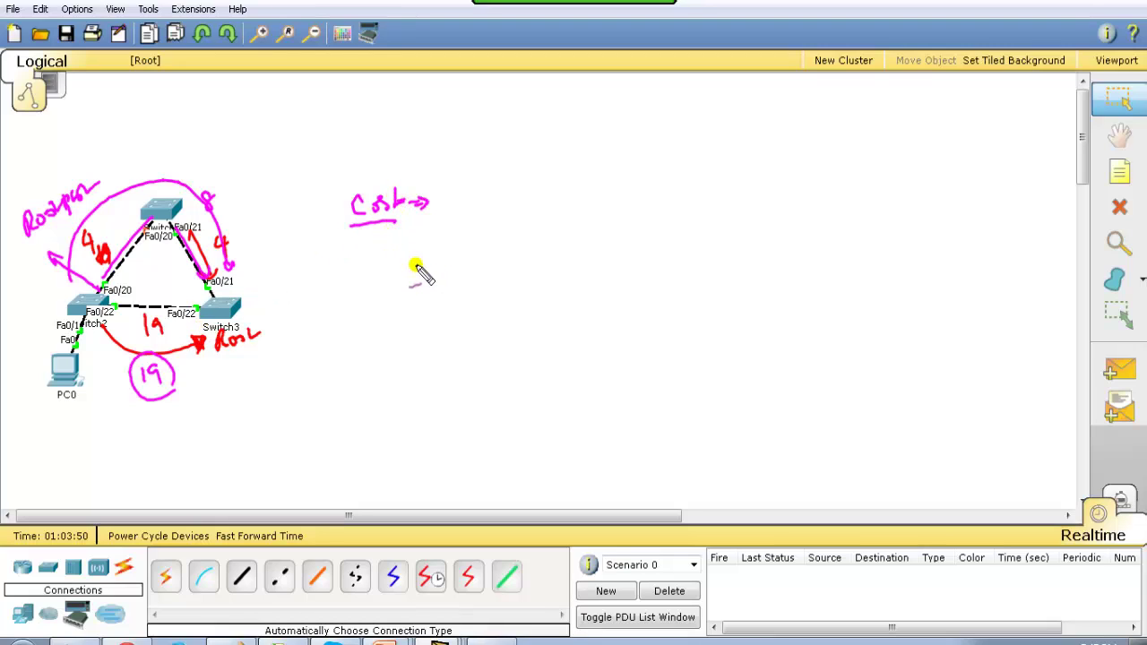